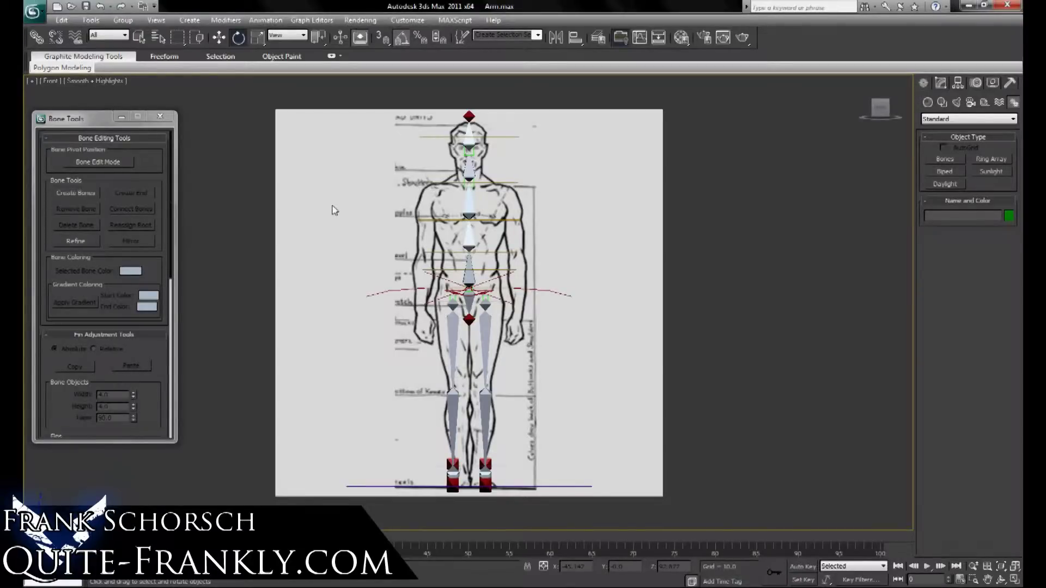
- Draw a bone chain in the Top view for the collarbone, upper arm and forearm, finishing with an end bone
{"action": "key", "text": "t"}
{"action": "scroll", "coordinate": [403, 224], "scroll_direction": "up", "scroll_amount": 2}
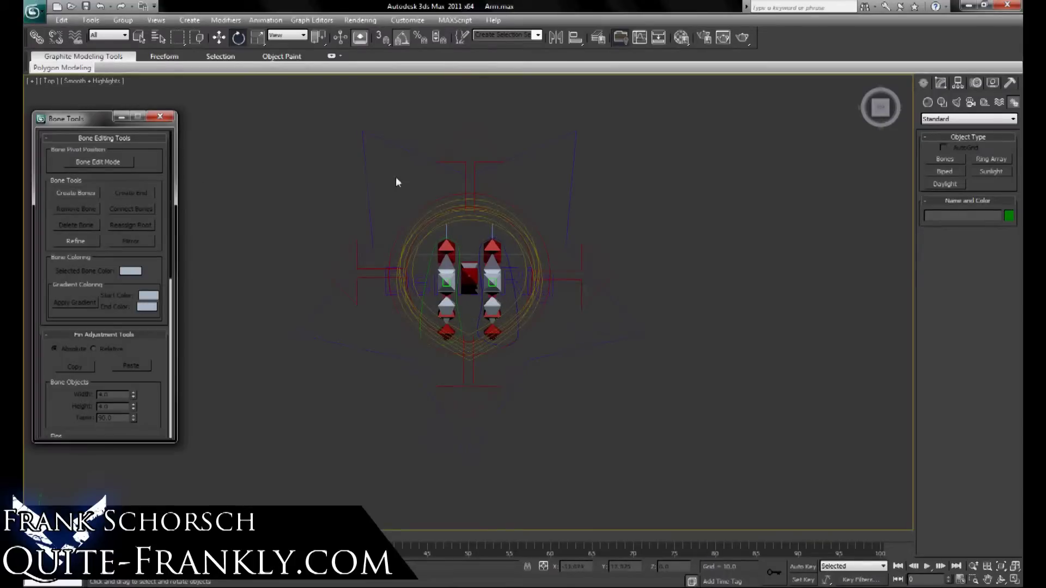
{"action": "scroll", "coordinate": [459, 267], "scroll_direction": "up", "scroll_amount": 6}
{"action": "middle_click_drag", "start_coordinate": [458, 243], "coordinate": [566, 256]}
{"action": "left_click", "coordinate": [81, 194]}
{"action": "middle_click_drag", "start_coordinate": [475, 306], "coordinate": [614, 316]}
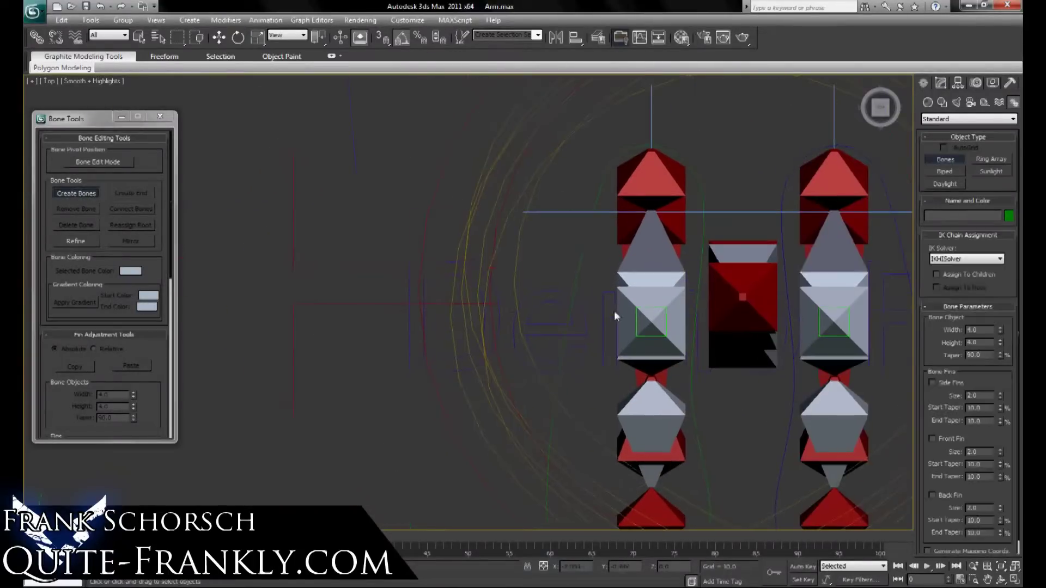
{"action": "left_click", "coordinate": [699, 332]}
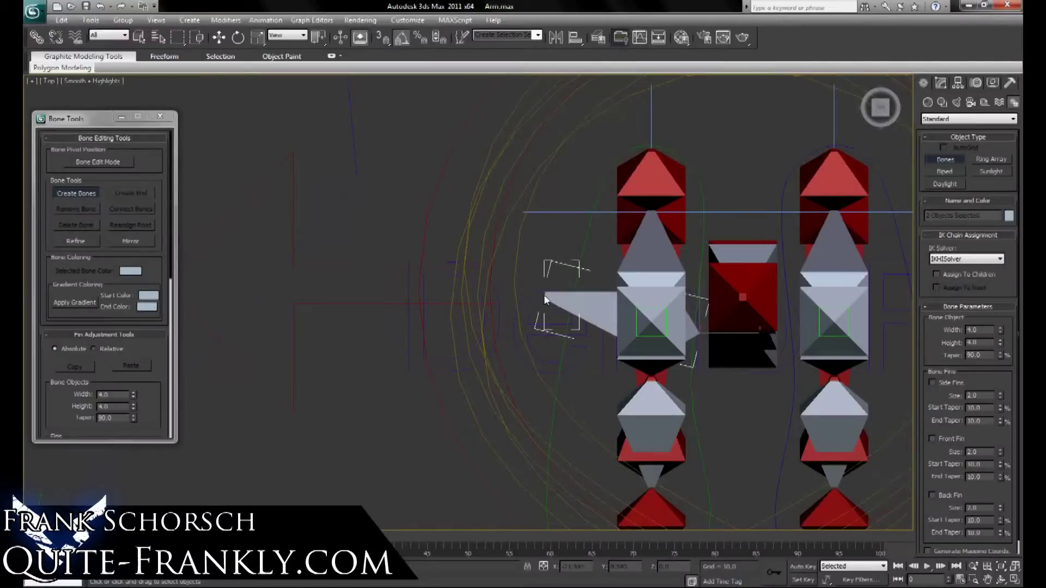
{"action": "left_click", "coordinate": [544, 299]}
{"action": "left_click", "coordinate": [227, 281]}
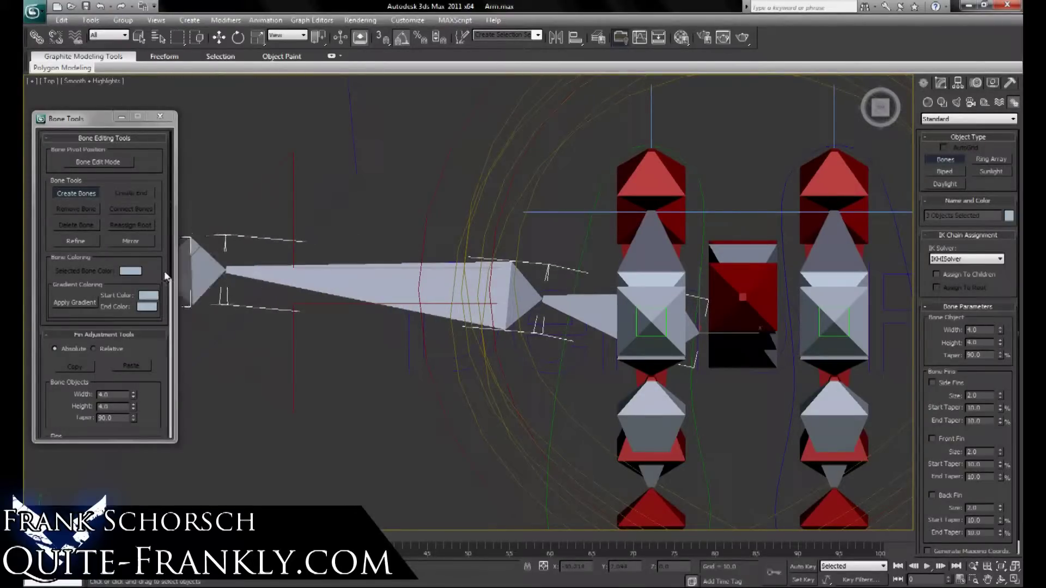
{"action": "middle_click_drag", "start_coordinate": [185, 281], "coordinate": [468, 302]}
{"action": "right_click", "coordinate": [262, 325]}
{"action": "key", "text": "e"}
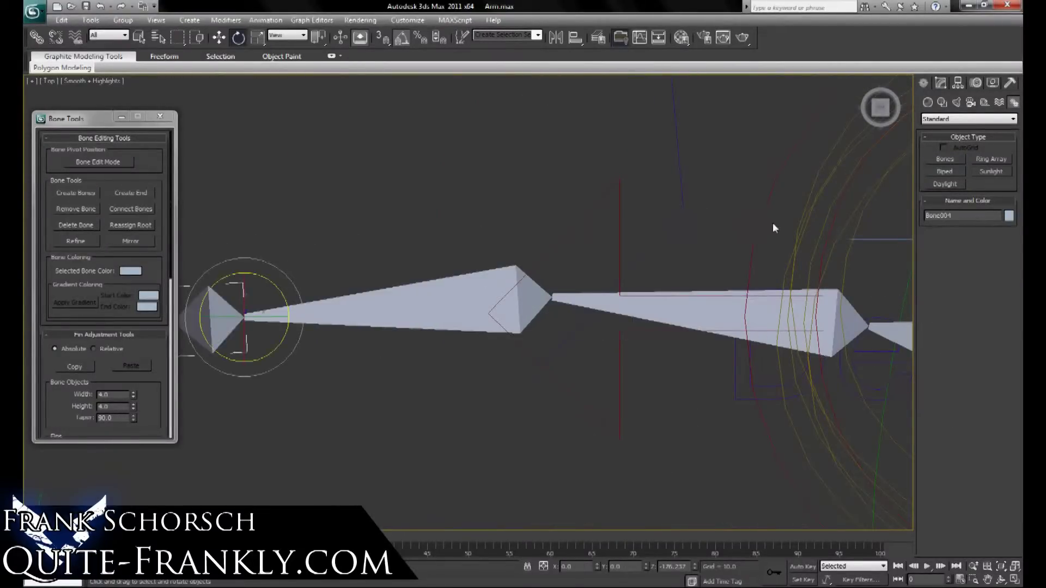
- Raise the arm chain to the reference figure's shoulder height in the Front view and rotate the collarbone bone slightly
{"action": "scroll", "coordinate": [607, 224], "scroll_direction": "down", "scroll_amount": 3}
{"action": "left_click", "coordinate": [608, 322]}
{"action": "key", "text": "f"}
{"action": "key", "text": "z"}
{"action": "middle_click_drag", "start_coordinate": [584, 224], "coordinate": [577, 287]}
{"action": "scroll", "coordinate": [577, 287], "scroll_direction": "down", "scroll_amount": 6}
{"action": "key", "text": "w"}
{"action": "scroll", "coordinate": [533, 183], "scroll_direction": "down", "scroll_amount": 5}
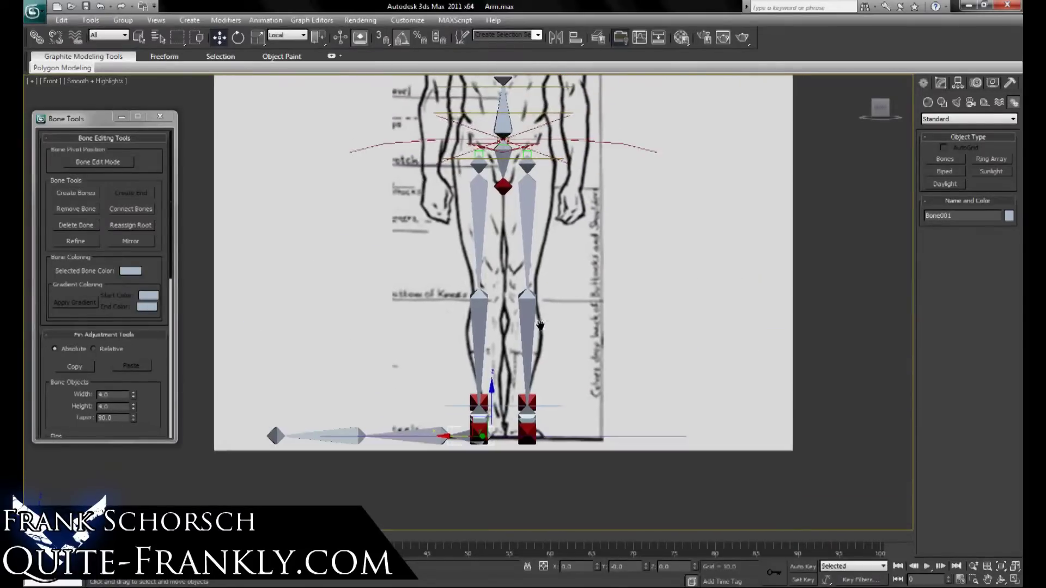
{"action": "left_click_drag", "start_coordinate": [511, 245], "coordinate": [517, 145]}
{"action": "middle_click_drag", "start_coordinate": [516, 134], "coordinate": [495, 389]}
{"action": "scroll", "coordinate": [511, 325], "scroll_direction": "up", "scroll_amount": 4}
{"action": "left_click_drag", "start_coordinate": [498, 442], "coordinate": [499, 112]}
{"action": "middle_click_drag", "start_coordinate": [499, 112], "coordinate": [517, 175]}
{"action": "key", "text": "e"}
{"action": "left_click_drag", "start_coordinate": [518, 175], "coordinate": [510, 177]}
- Shift the shoulder joint outward about 0.9 units along the upper arm in Bone Edit Mode
{"action": "key", "text": "w"}
{"action": "left_click", "coordinate": [399, 190]}
{"action": "middle_click_drag", "start_coordinate": [362, 149], "coordinate": [401, 160]}
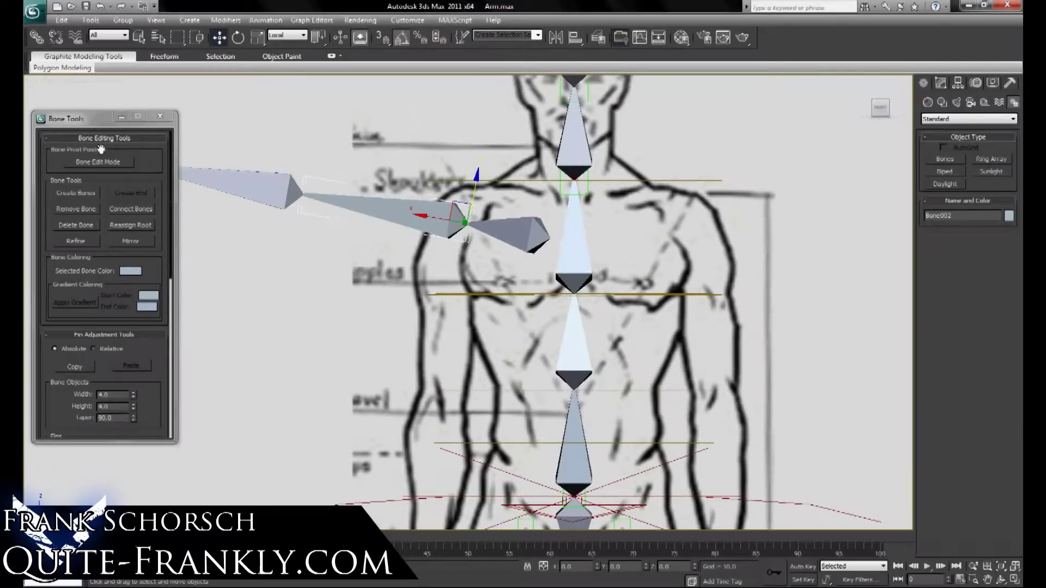
{"action": "left_click", "coordinate": [98, 162]}
{"action": "left_click_drag", "start_coordinate": [428, 218], "coordinate": [418, 216]}
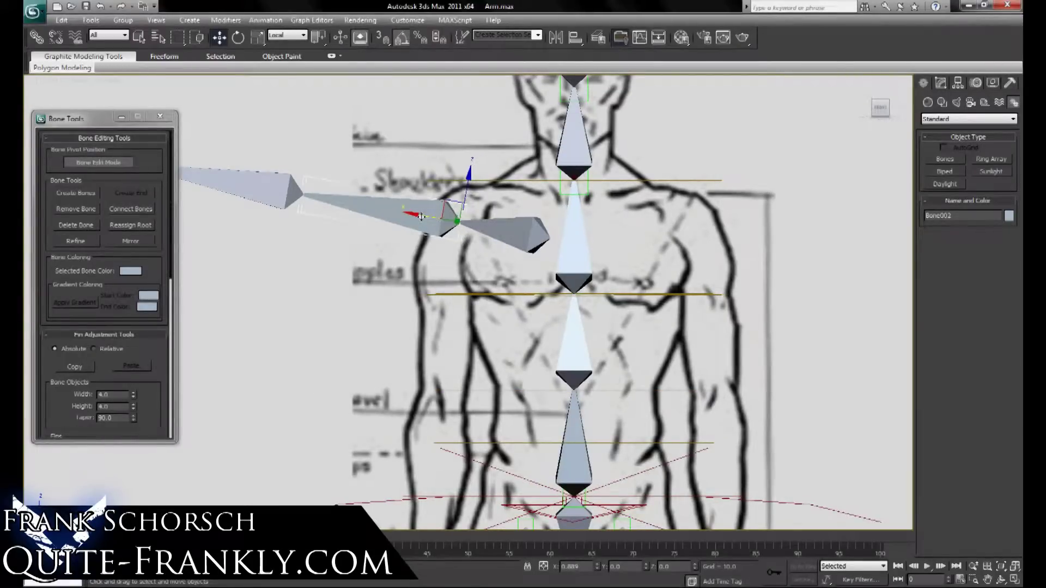
{"action": "left_click", "coordinate": [106, 166]}
- Rotate the upper arm bone down along the drawn arm using the Local coordinate system
{"action": "middle_click_drag", "start_coordinate": [305, 114], "coordinate": [400, 123]}
{"action": "scroll", "coordinate": [479, 223], "scroll_direction": "down", "scroll_amount": 3}
{"action": "key", "text": "e"}
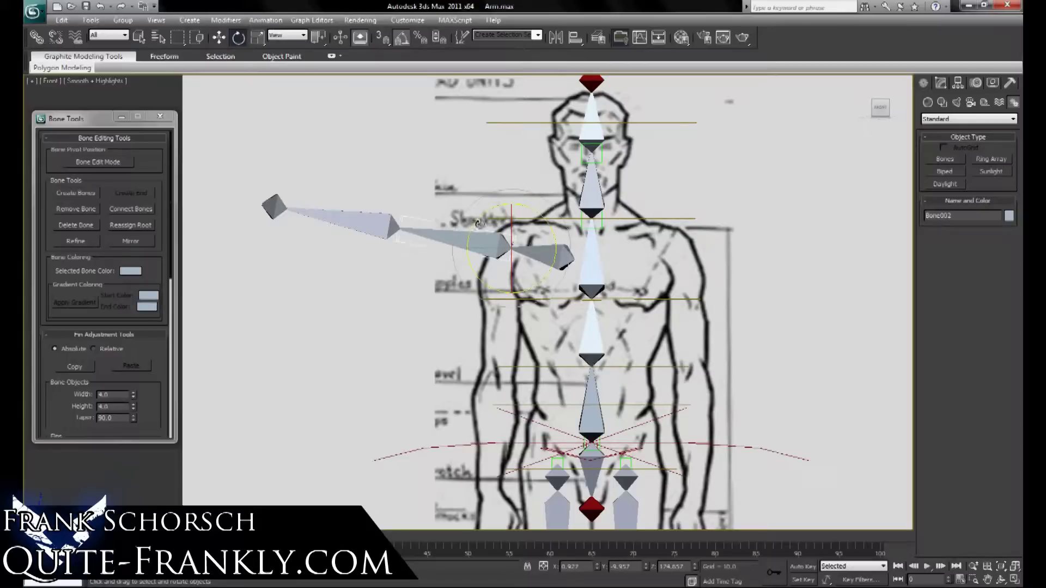
{"action": "left_click", "coordinate": [287, 34]}
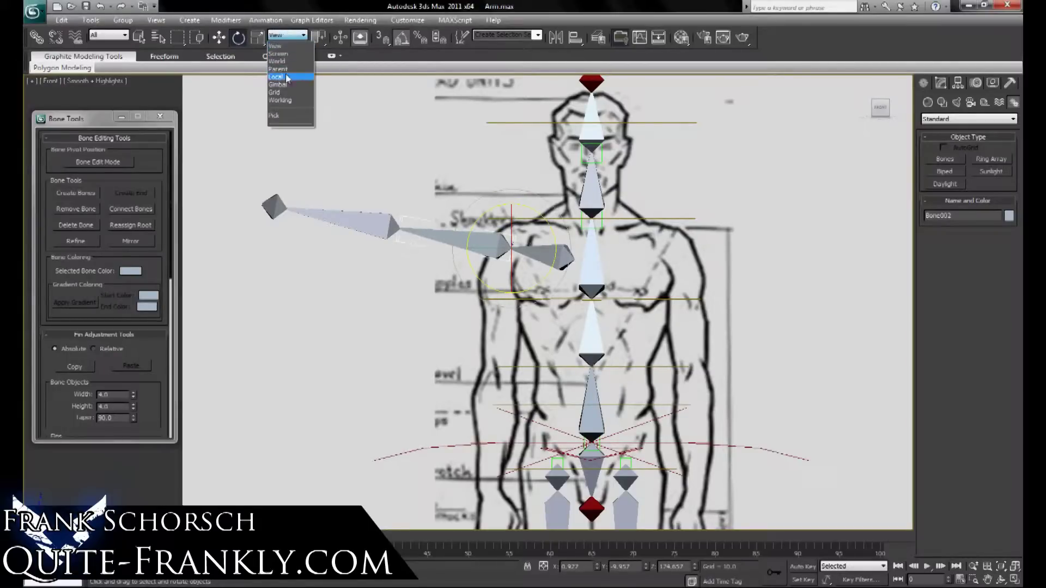
{"action": "left_click", "coordinate": [286, 79]}
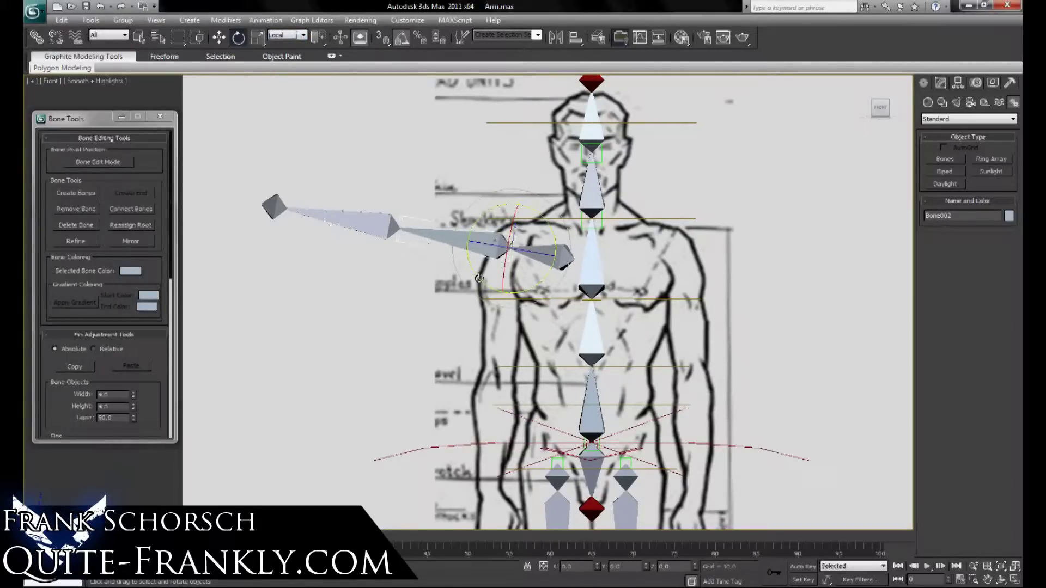
{"action": "left_click_drag", "start_coordinate": [476, 281], "coordinate": [529, 306]}
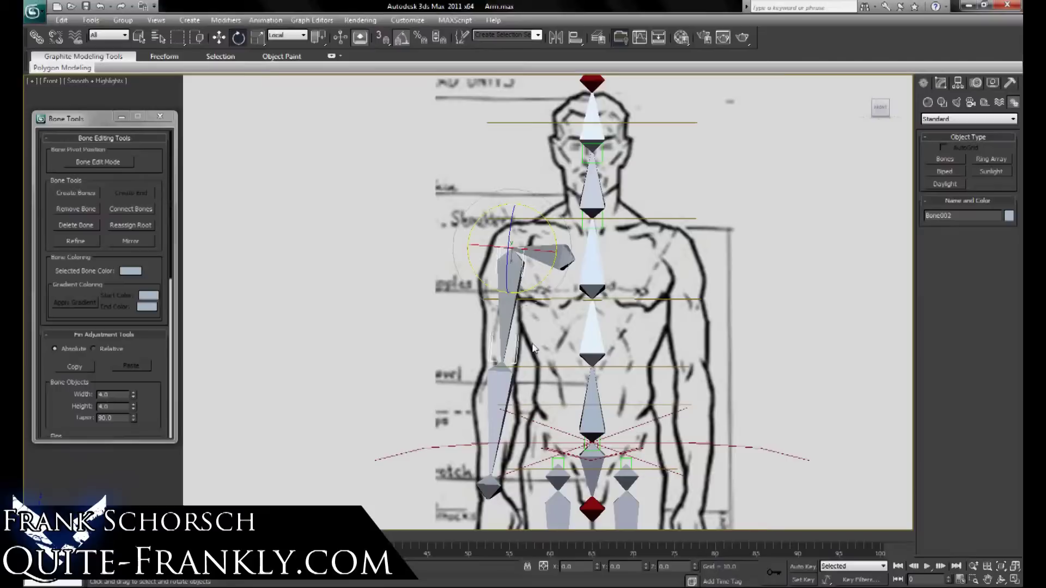
- Move the elbow and wrist joints down in Bone Edit Mode to match the reference arm's proportions
{"action": "middle_click_drag", "start_coordinate": [524, 342], "coordinate": [531, 246]}
{"action": "left_click", "coordinate": [495, 288]}
{"action": "left_click", "coordinate": [104, 162]}
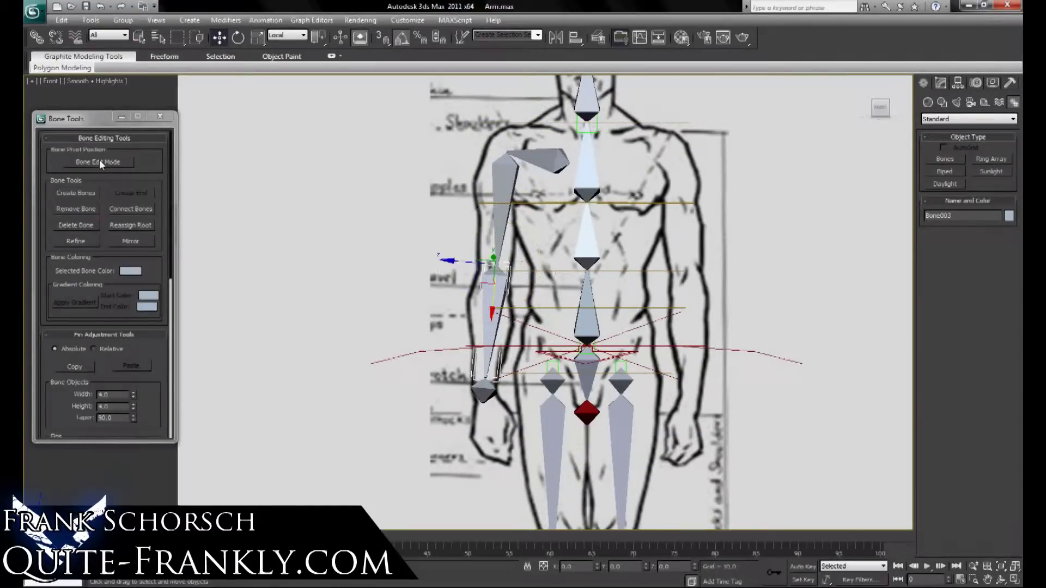
{"action": "left_click_drag", "start_coordinate": [493, 296], "coordinate": [493, 318]}
{"action": "left_click", "coordinate": [483, 390]}
{"action": "left_click_drag", "start_coordinate": [484, 390], "coordinate": [480, 453]}
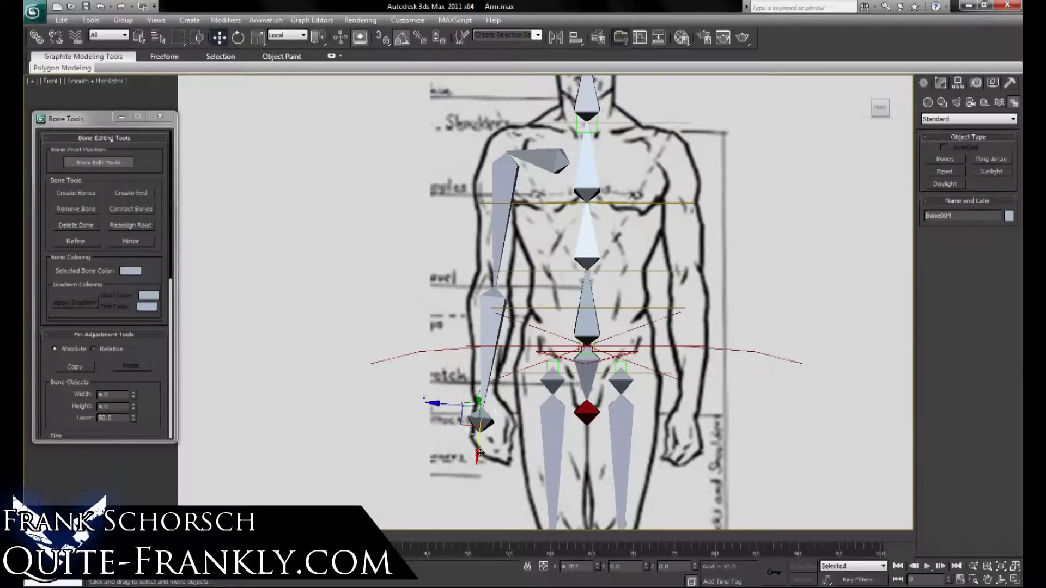
{"action": "left_click", "coordinate": [498, 262]}
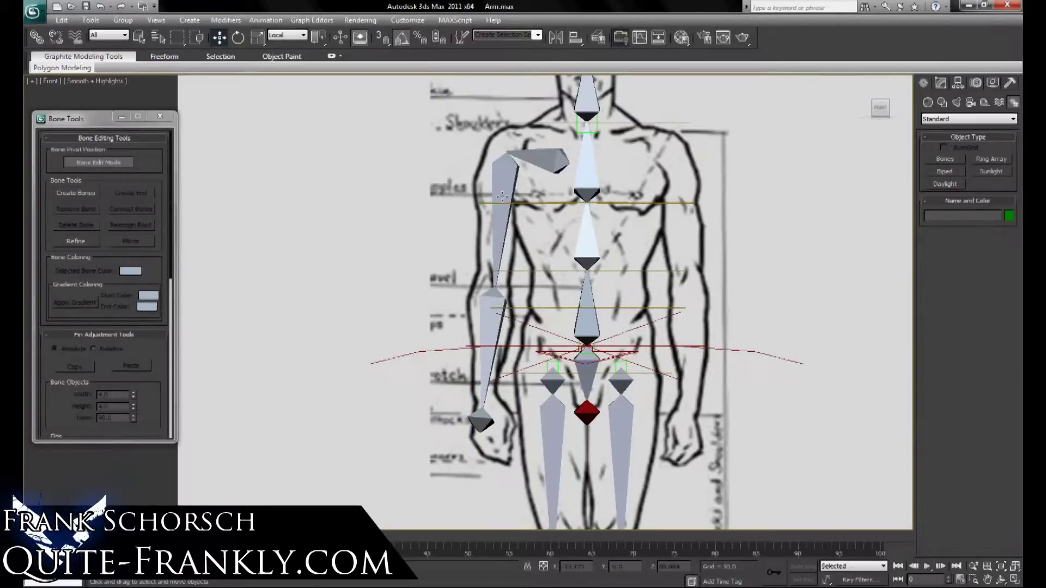
{"action": "left_click", "coordinate": [92, 164]}
- Reset the upper arm bone's X and Y rotation to 0 using the View coordinate system
{"action": "middle_click_drag", "start_coordinate": [441, 127], "coordinate": [430, 158]}
{"action": "key", "text": "e"}
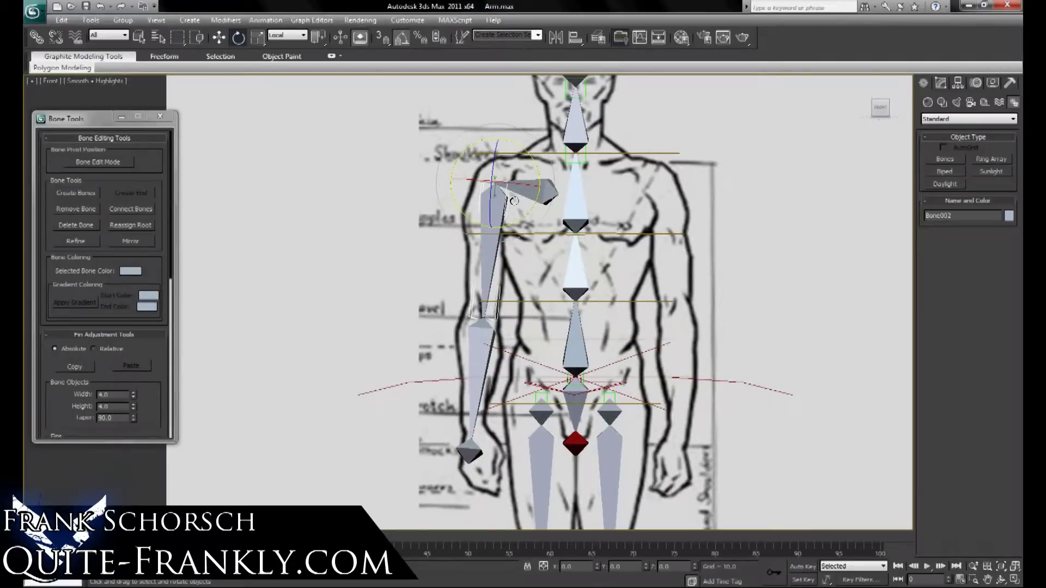
{"action": "left_click", "coordinate": [280, 36]}
{"action": "left_click", "coordinate": [276, 46]}
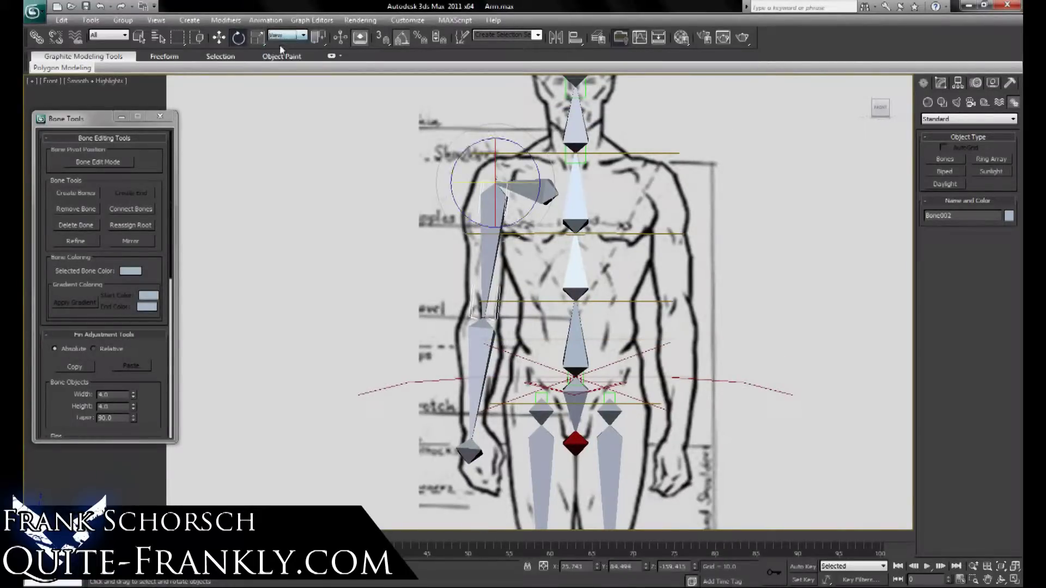
{"action": "right_click", "coordinate": [598, 568]}
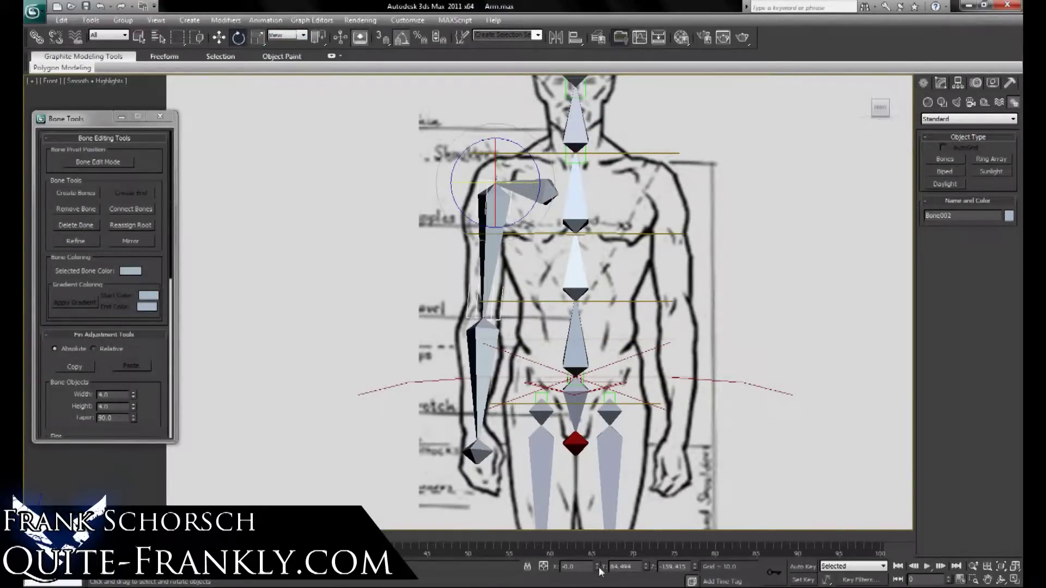
{"action": "right_click", "coordinate": [647, 567]}
{"action": "middle_click_drag", "start_coordinate": [481, 224], "coordinate": [525, 274]}
{"action": "left_click", "coordinate": [444, 332]}
- Rotate the upper arm bone about 20 degrees around Z in the Perspective view so the arm points straight outward
{"action": "key", "text": "p"}
{"action": "middle_click_drag", "start_coordinate": [479, 248], "coordinate": [516, 336], "text": "alt"}
{"action": "left_click", "coordinate": [495, 302]}
{"action": "mouse_move", "coordinate": [548, 352]}
{"action": "left_mouse_down"}
{"action": "mouse_move", "coordinate": [528, 343]}
{"action": "mouse_move", "coordinate": [537, 344]}
{"action": "left_mouse_up"}
{"action": "middle_click_drag", "start_coordinate": [444, 300], "coordinate": [424, 270], "text": "alt"}
- Check the straightened arm chain against the reference figure in the Front view
{"action": "key", "text": "f"}
{"action": "scroll", "coordinate": [434, 257], "scroll_direction": "up", "scroll_amount": 5}
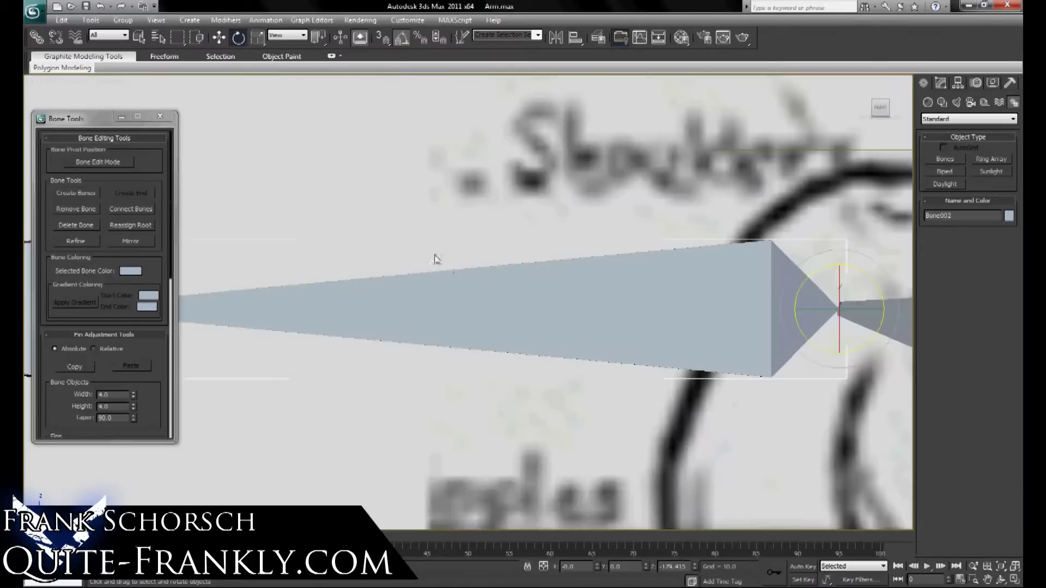
{"action": "scroll", "coordinate": [543, 246], "scroll_direction": "down", "scroll_amount": 2}
{"action": "scroll", "coordinate": [543, 241], "scroll_direction": "down", "scroll_amount": 4}
{"action": "left_click", "coordinate": [413, 183]}
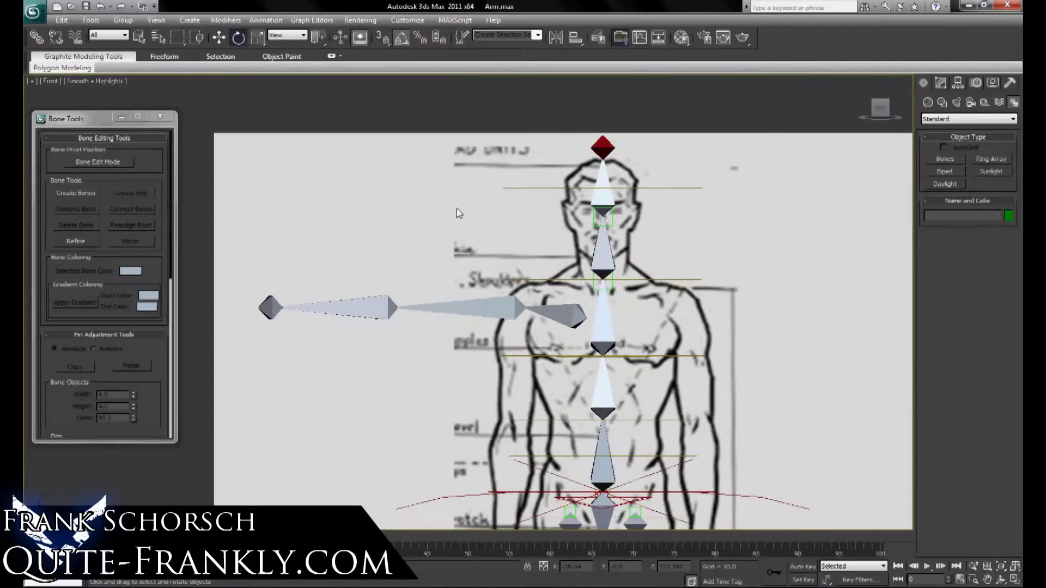
{"action": "middle_click_drag", "start_coordinate": [469, 215], "coordinate": [489, 167]}
{"action": "scroll", "coordinate": [488, 166], "scroll_direction": "down", "scroll_amount": 3}
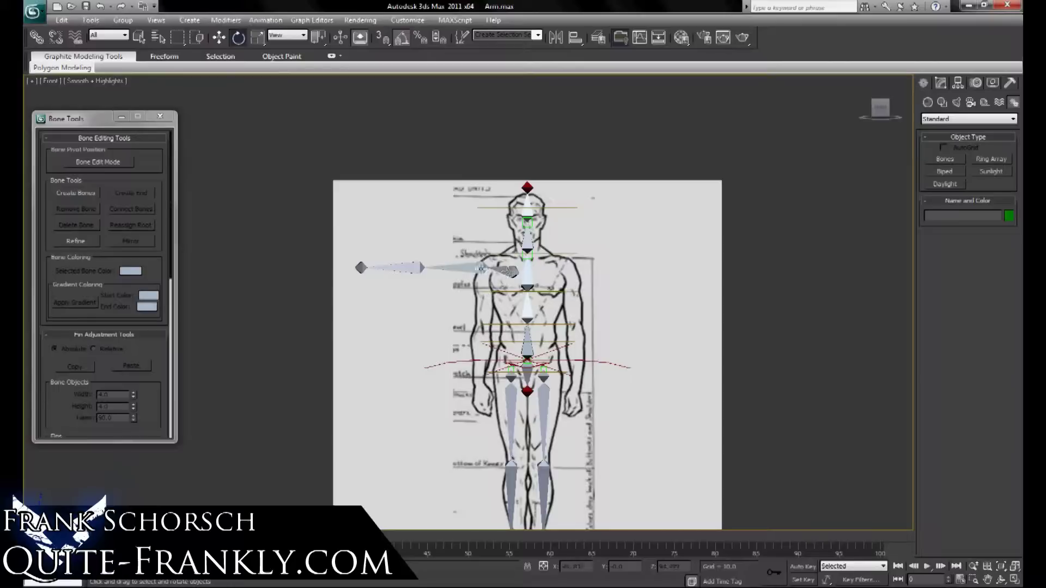
{"action": "key", "text": "z"}
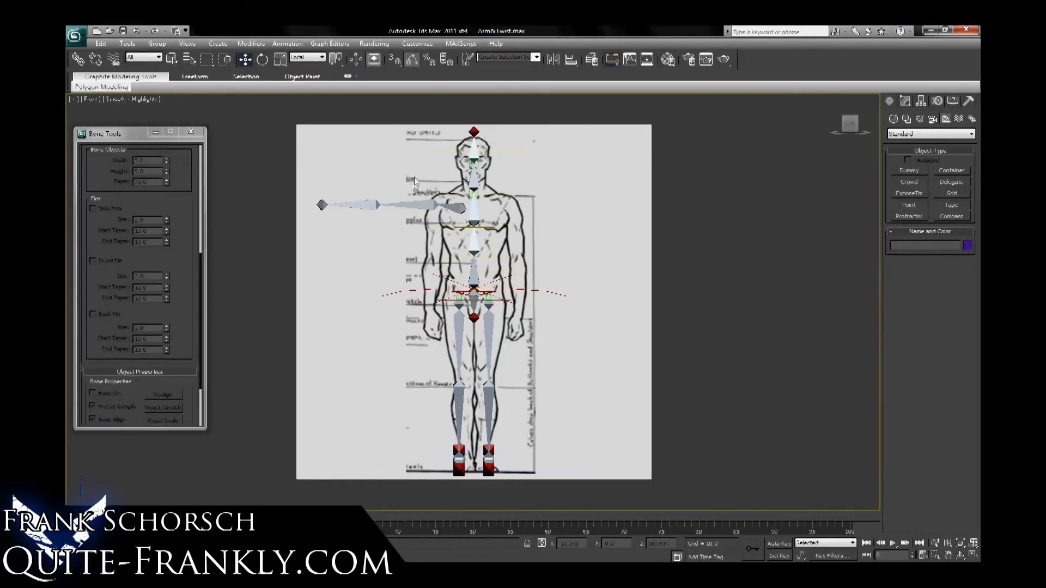
- Clone the upper arm bone in the Perspective view and place the copy beside the original
{"action": "left_click", "coordinate": [409, 206]}
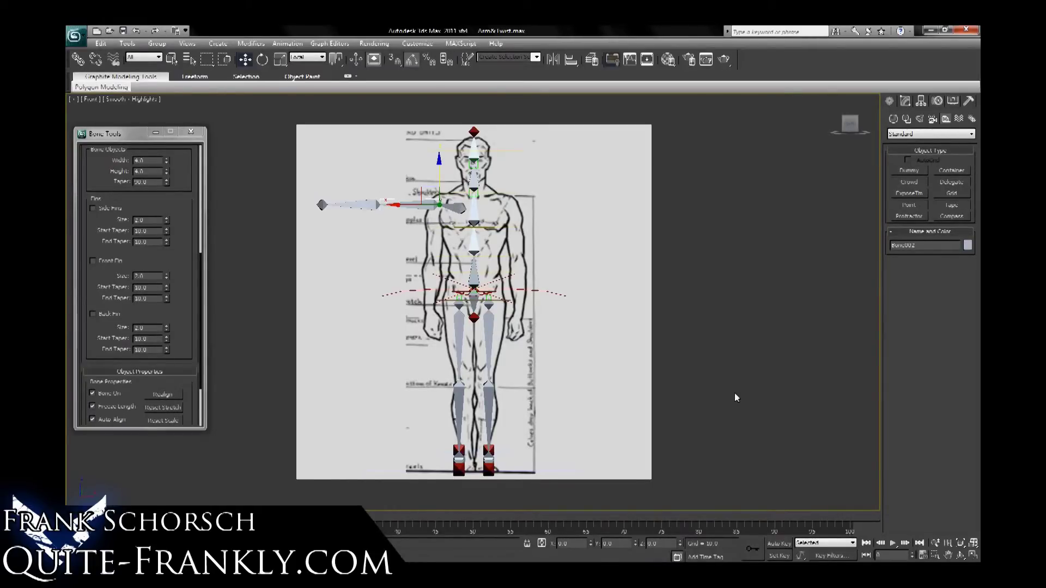
{"action": "key", "text": "z"}
{"action": "key", "text": "p"}
{"action": "key", "text": "z"}
{"action": "mouse_move", "coordinate": [604, 348]}
{"action": "middle_mouse_down", "text": "alt"}
{"action": "mouse_move", "coordinate": [543, 301]}
{"action": "mouse_move", "coordinate": [544, 333]}
{"action": "middle_mouse_up", "text": "alt"}
{"action": "left_click_drag", "start_coordinate": [572, 272], "coordinate": [493, 229], "text": "shift"}
{"action": "left_click", "coordinate": [526, 345]}
- Refine the copied upper arm bone at two points along its length and delete the outermost segment
{"action": "scroll", "coordinate": [187, 292], "scroll_direction": "up", "scroll_amount": 5}
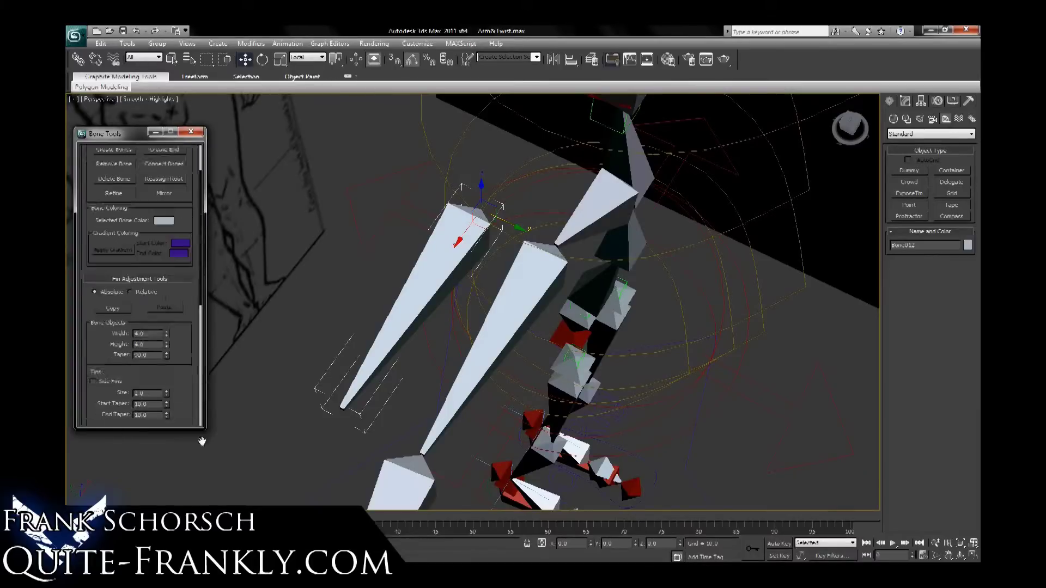
{"action": "left_click", "coordinate": [130, 249]}
{"action": "middle_click_drag", "start_coordinate": [392, 256], "coordinate": [494, 270], "text": "alt"}
{"action": "left_click", "coordinate": [392, 283]}
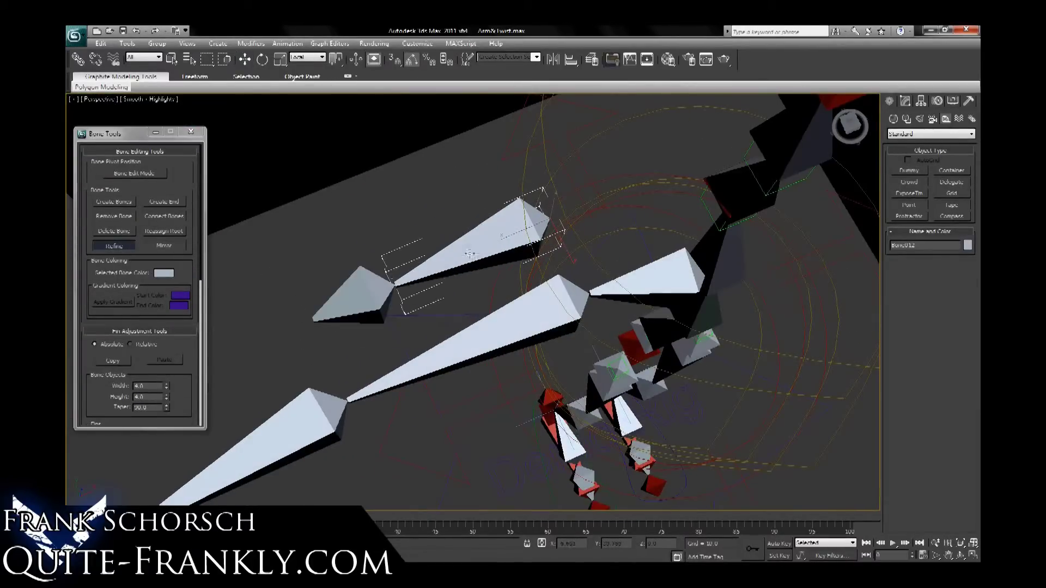
{"action": "left_click", "coordinate": [471, 251]}
{"action": "middle_click_drag", "start_coordinate": [474, 221], "coordinate": [422, 217], "text": "alt"}
{"action": "right_click", "coordinate": [449, 198]}
{"action": "left_click", "coordinate": [373, 296]}
{"action": "key", "text": "Delete"}
- Change the object color of the two remaining copied bone segments to dark purple
{"action": "left_click", "coordinate": [445, 273]}
{"action": "left_click", "coordinate": [506, 248], "text": "ctrl"}
{"action": "left_click", "coordinate": [180, 274]}
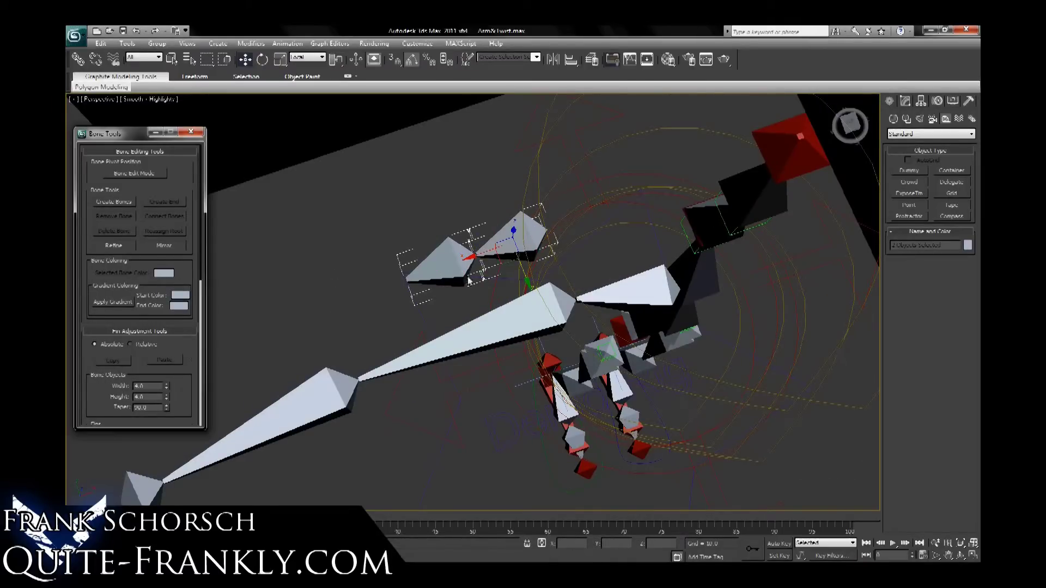
{"action": "left_click", "coordinate": [906, 102]}
{"action": "left_click", "coordinate": [970, 116]}
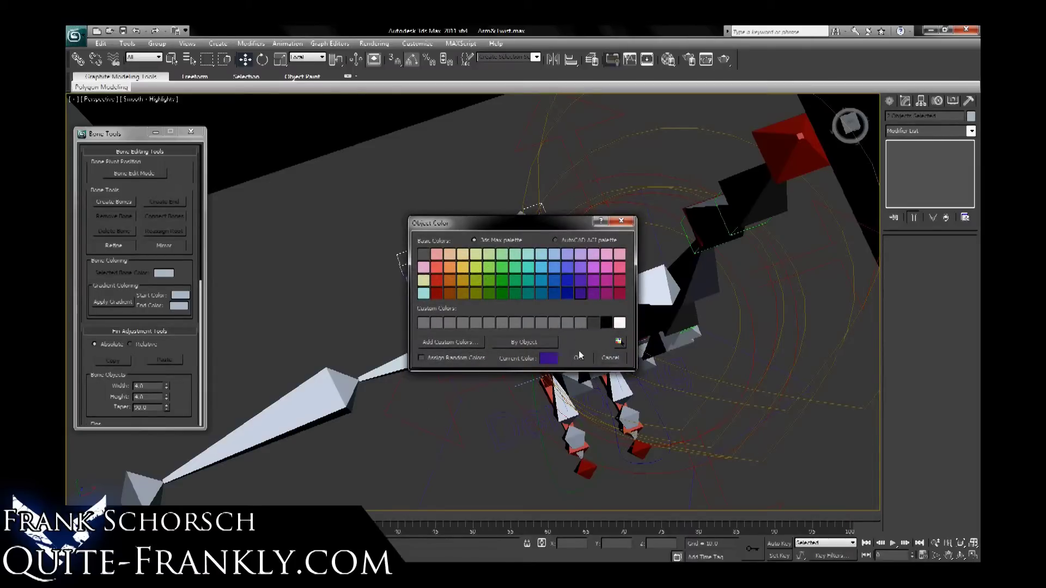
{"action": "left_click", "coordinate": [578, 357]}
- Enable side fins on both purple bones and set their width and height to 5
{"action": "scroll", "coordinate": [103, 346], "scroll_direction": "down", "scroll_amount": 5}
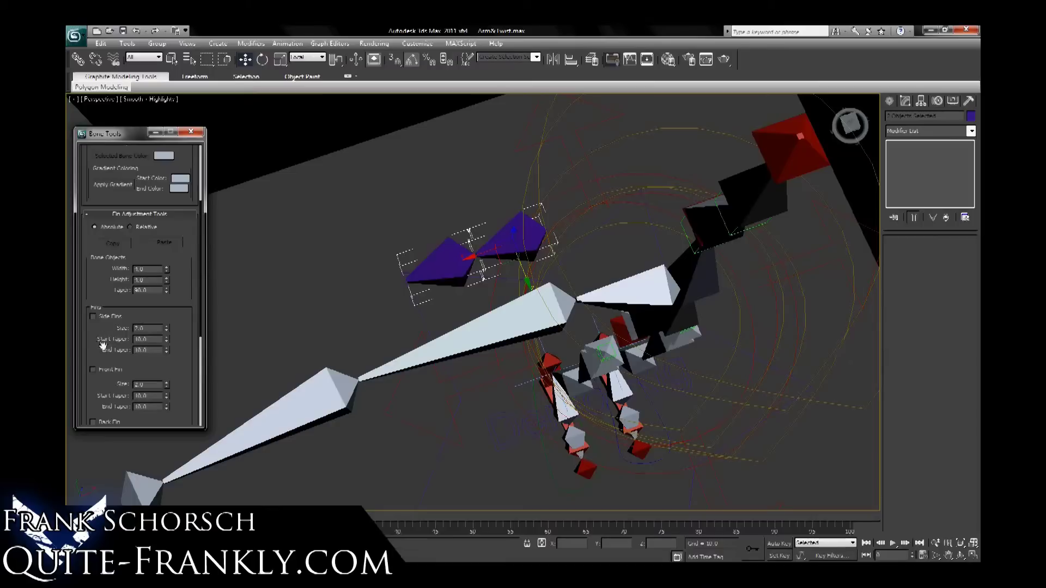
{"action": "left_click", "coordinate": [93, 317]}
{"action": "type", "text": "5"}
{"action": "key", "text": "Tab"}
{"action": "type", "text": "5"}
{"action": "key", "text": "Return"}
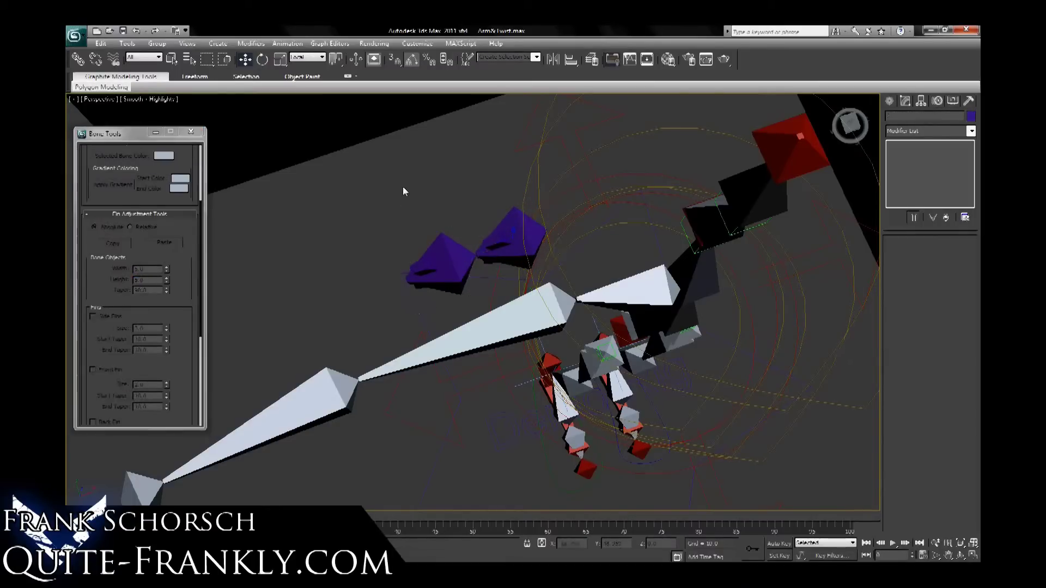
- Align the first purple bone, with its attached segment, to the original upper arm bone
{"action": "left_click", "coordinate": [493, 235]}
{"action": "left_click_drag", "start_coordinate": [181, 231], "coordinate": [171, 339]}
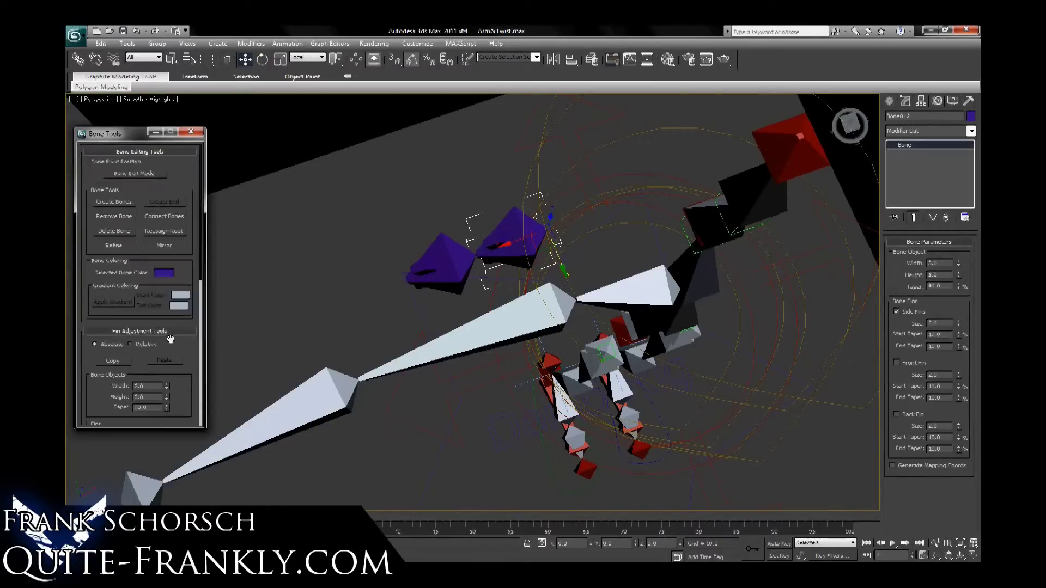
{"action": "key", "text": "alt+a"}
{"action": "left_click", "coordinate": [501, 327]}
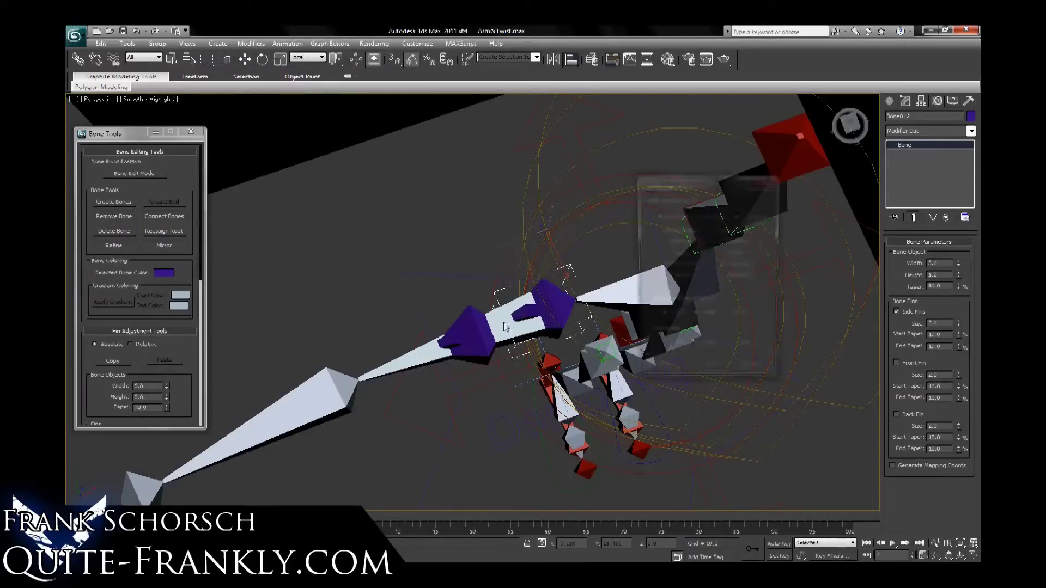
{"action": "left_click", "coordinate": [711, 376]}
{"action": "middle_click_drag", "start_coordinate": [654, 370], "coordinate": [587, 327], "text": "alt"}
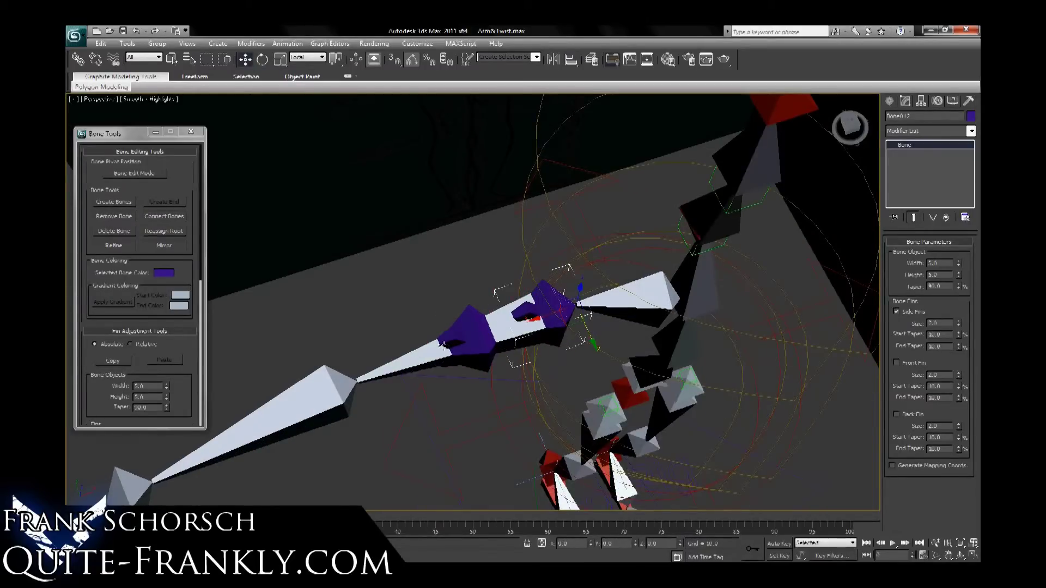
- Turn off the Bone On property for both purple bones
{"action": "middle_click_drag", "start_coordinate": [499, 325], "coordinate": [485, 321], "text": "alt"}
{"action": "scroll", "coordinate": [486, 321], "scroll_direction": "up", "scroll_amount": 2}
{"action": "left_click", "coordinate": [434, 374], "text": "ctrl"}
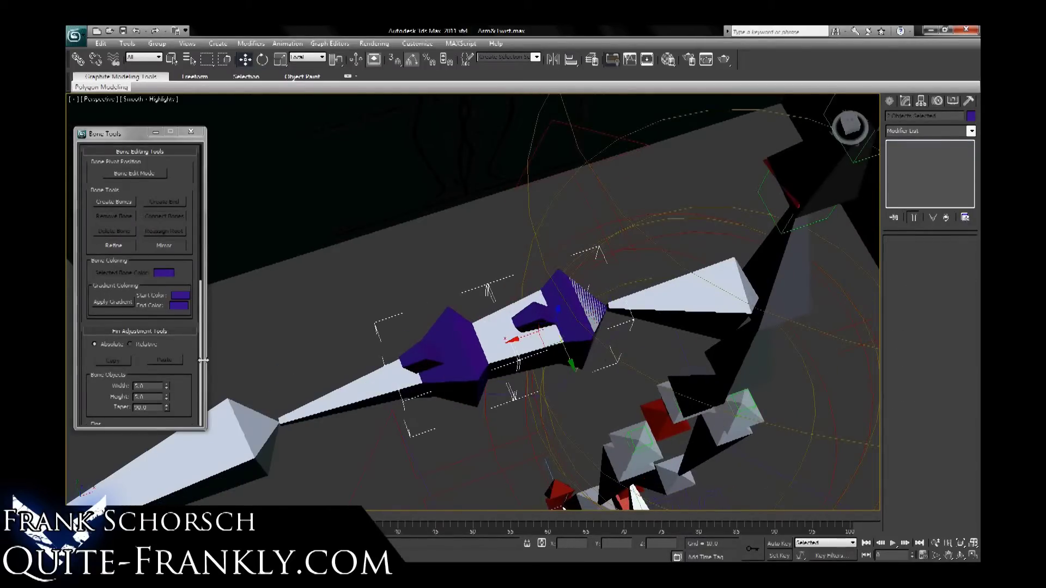
{"action": "scroll", "coordinate": [194, 370], "scroll_direction": "down", "scroll_amount": 5}
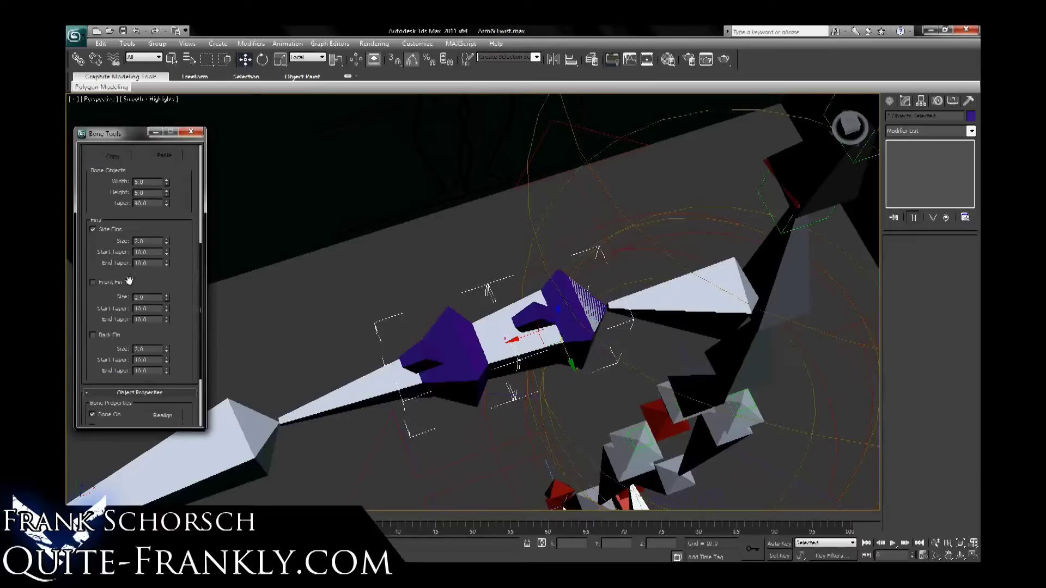
{"action": "left_click", "coordinate": [104, 414]}
{"action": "left_click_drag", "start_coordinate": [184, 333], "coordinate": [184, 257]}
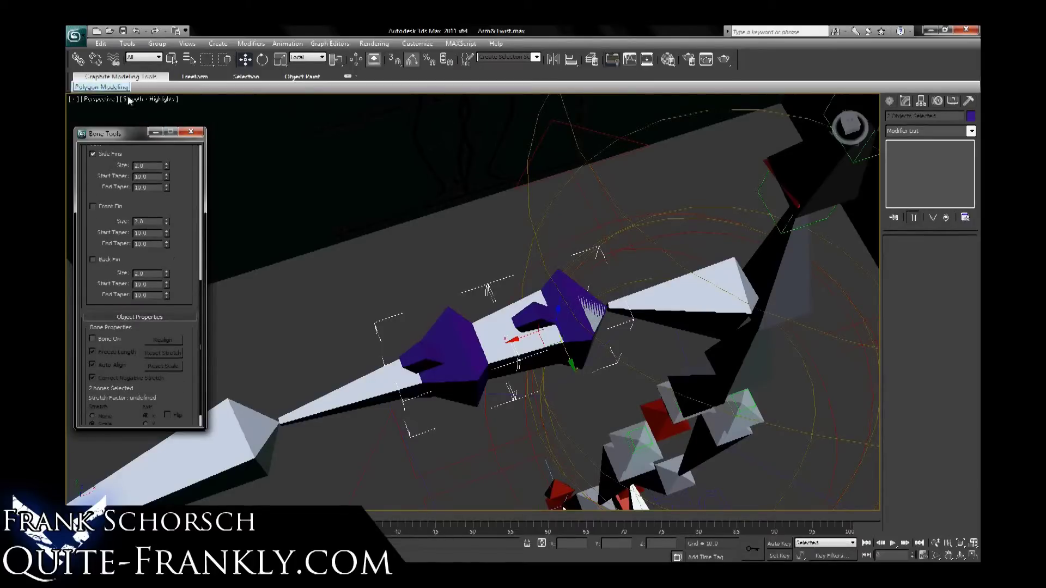
- Link both purple bones to the upper arm bone and apply Freeze Transform to them
{"action": "left_click", "coordinate": [78, 59]}
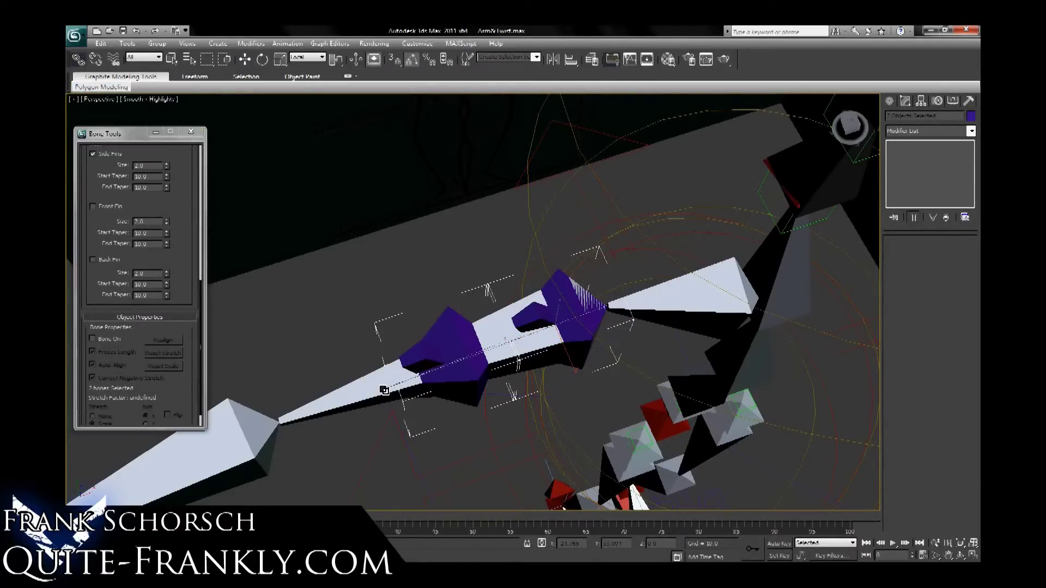
{"action": "left_click", "coordinate": [331, 322]}
{"action": "left_click", "coordinate": [578, 341]}
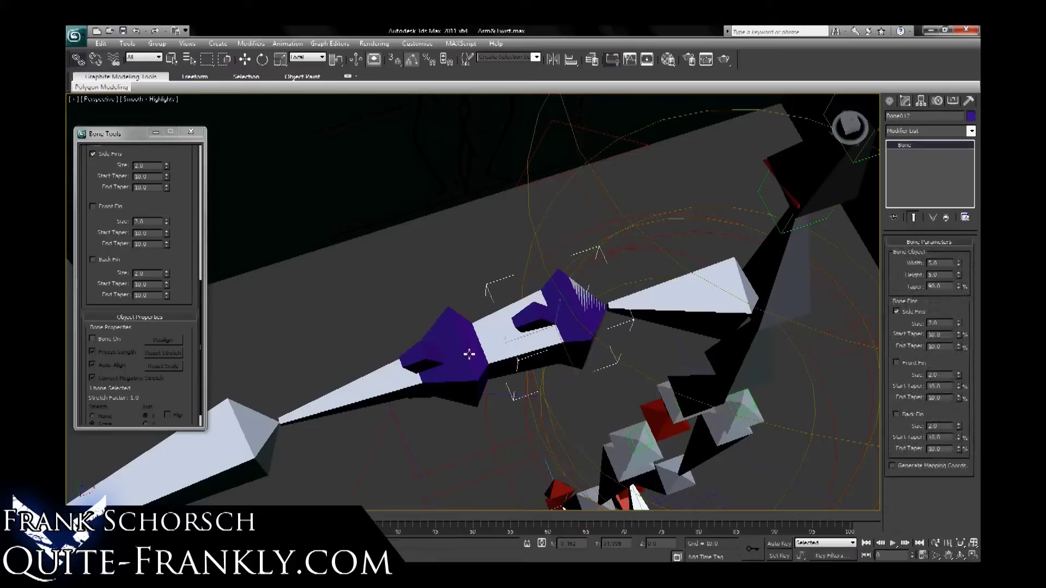
{"action": "right_click", "coordinate": [444, 354]}
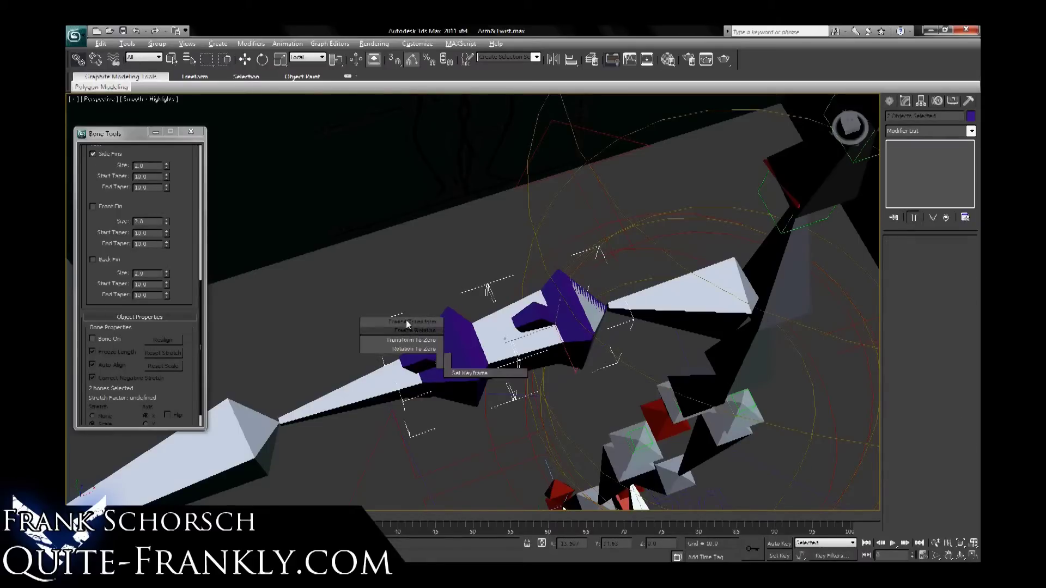
{"action": "left_click", "coordinate": [407, 322]}
{"action": "left_click", "coordinate": [567, 357]}
{"action": "mouse_move", "coordinate": [605, 376]}
{"action": "middle_mouse_down"}
{"action": "mouse_move", "coordinate": [532, 362]}
{"action": "mouse_move", "coordinate": [521, 345]}
{"action": "middle_mouse_up"}
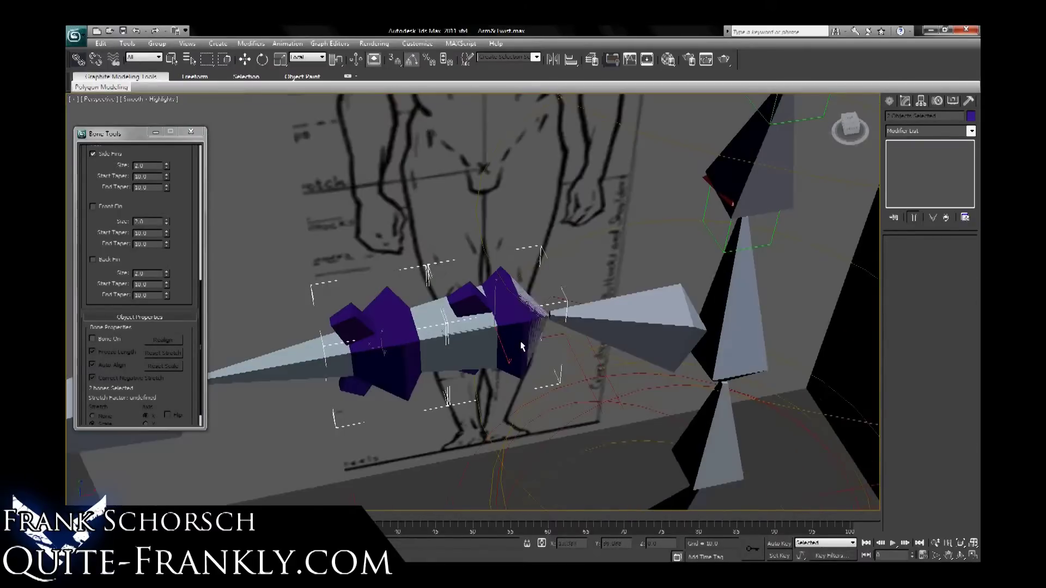
{"action": "left_click", "coordinate": [594, 320]}
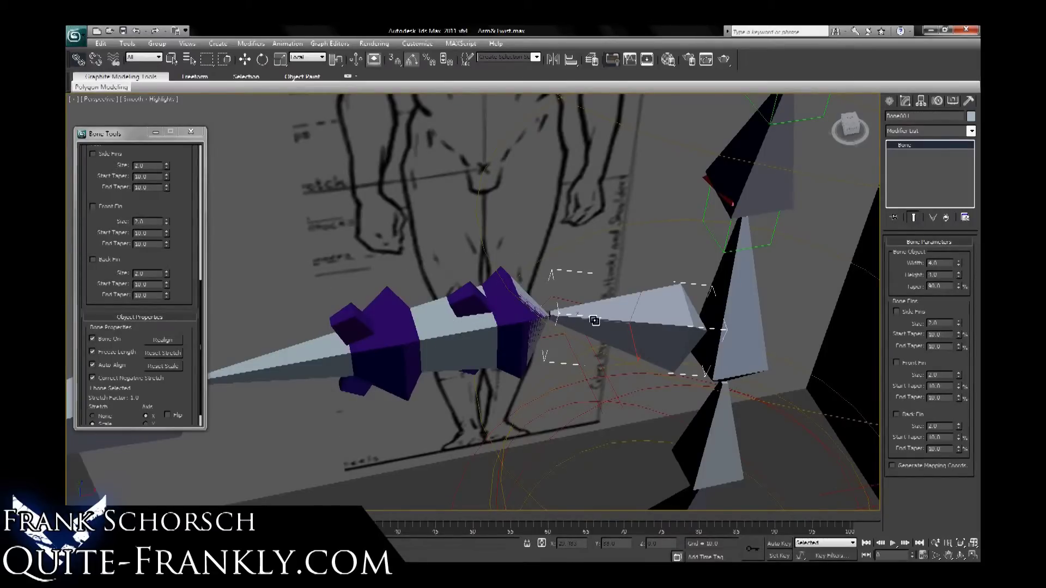
{"action": "left_click", "coordinate": [478, 340]}
{"action": "middle_click_drag", "start_coordinate": [531, 355], "coordinate": [516, 359], "text": "alt"}
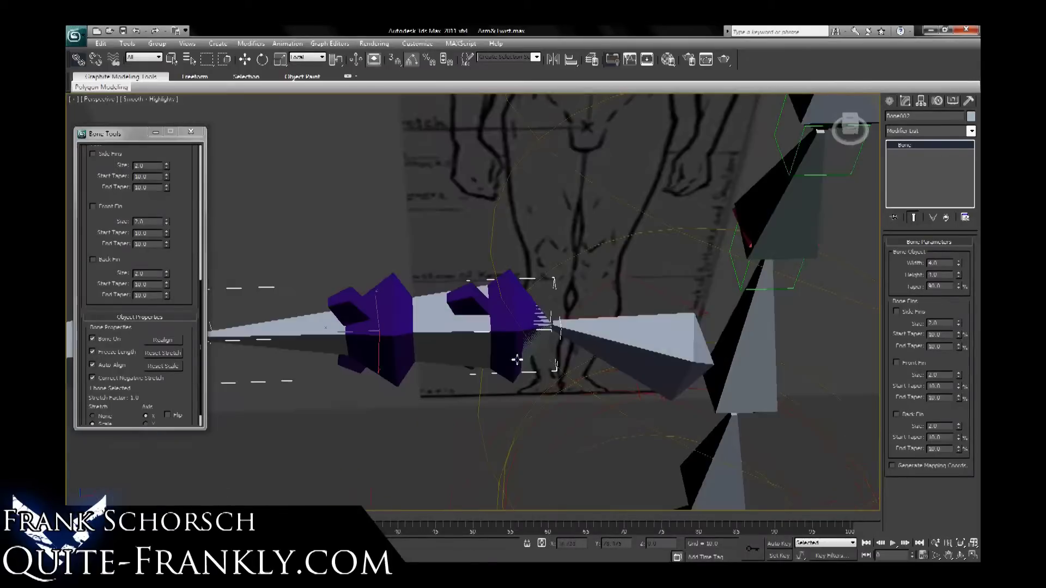
{"action": "left_click", "coordinate": [643, 343]}
{"action": "left_click", "coordinate": [434, 339]}
{"action": "middle_click_drag", "start_coordinate": [434, 339], "coordinate": [570, 358], "text": "alt"}
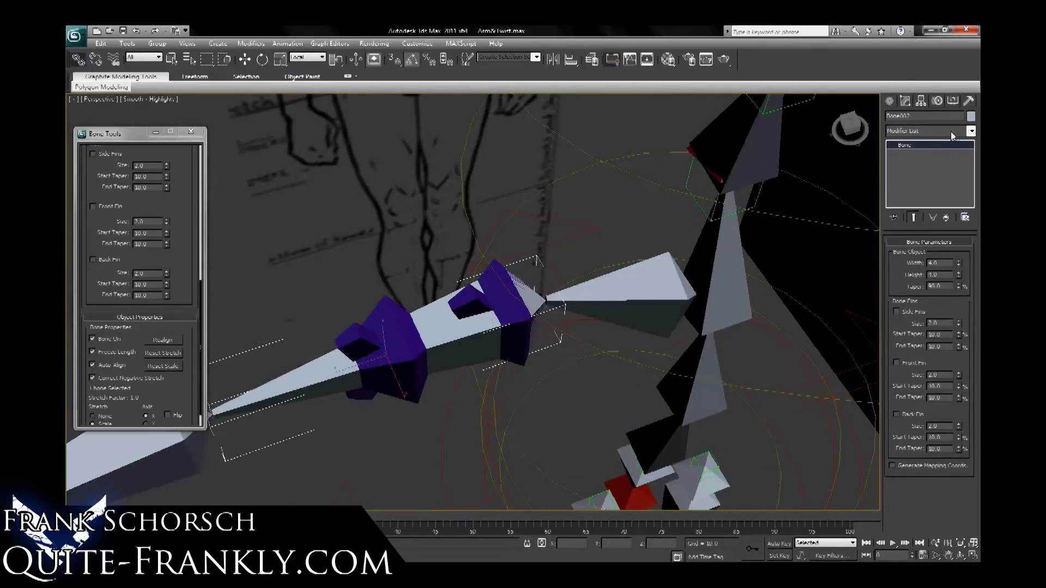
- Create a Dummy helper beside the upper end of the arm chain
{"action": "left_click", "coordinate": [897, 103]}
{"action": "key", "text": "shift+z"}
{"action": "left_click", "coordinate": [909, 170]}
{"action": "left_click_drag", "start_coordinate": [533, 390], "coordinate": [544, 411]}
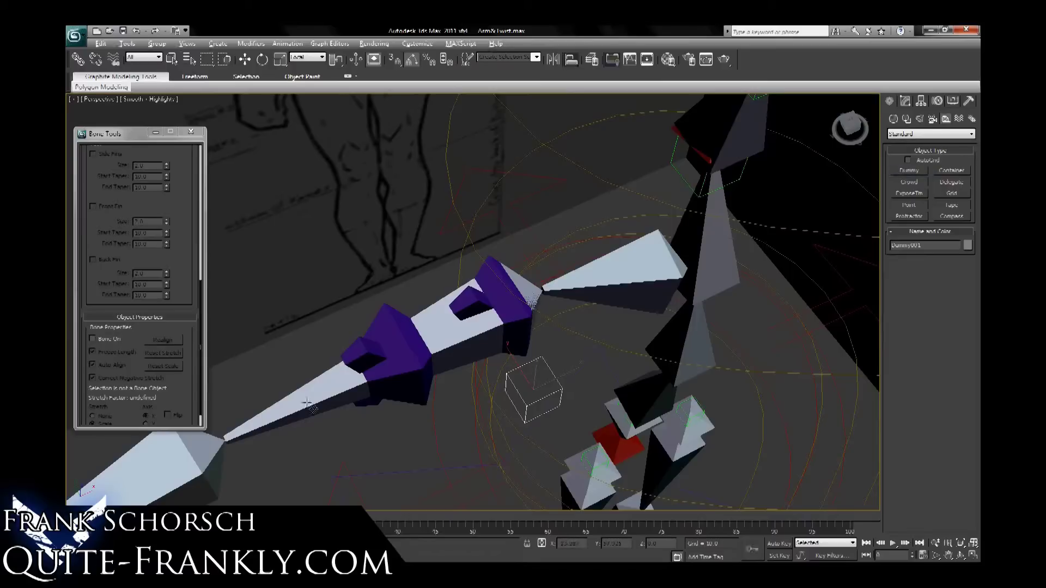
- Align the dummy's position and orientation to the upper arm bone by pivot points, and link it to the clavicle bone
{"action": "key", "text": "alt+a"}
{"action": "left_click", "coordinate": [434, 378]}
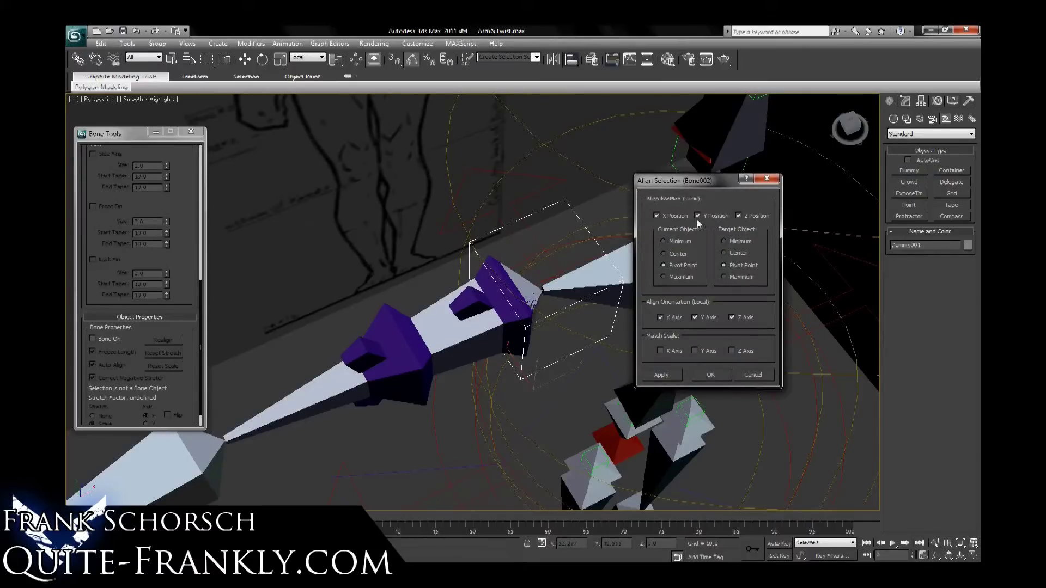
{"action": "left_click", "coordinate": [701, 375]}
{"action": "key", "text": "shift+z"}
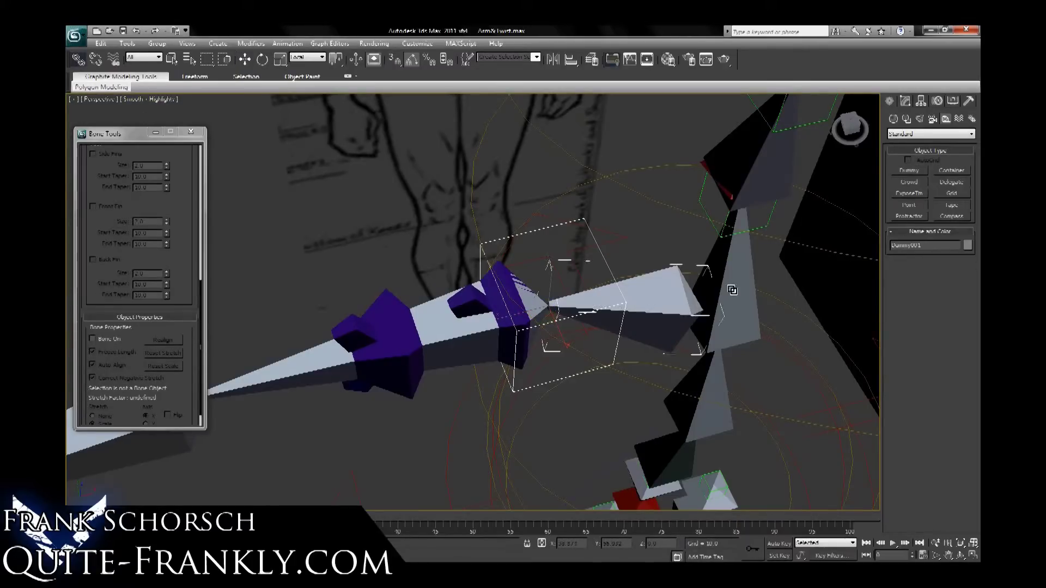
- Create an ExposeTm helper and align it to the shoulder joint
{"action": "left_click", "coordinate": [905, 207]}
{"action": "left_click", "coordinate": [564, 463]}
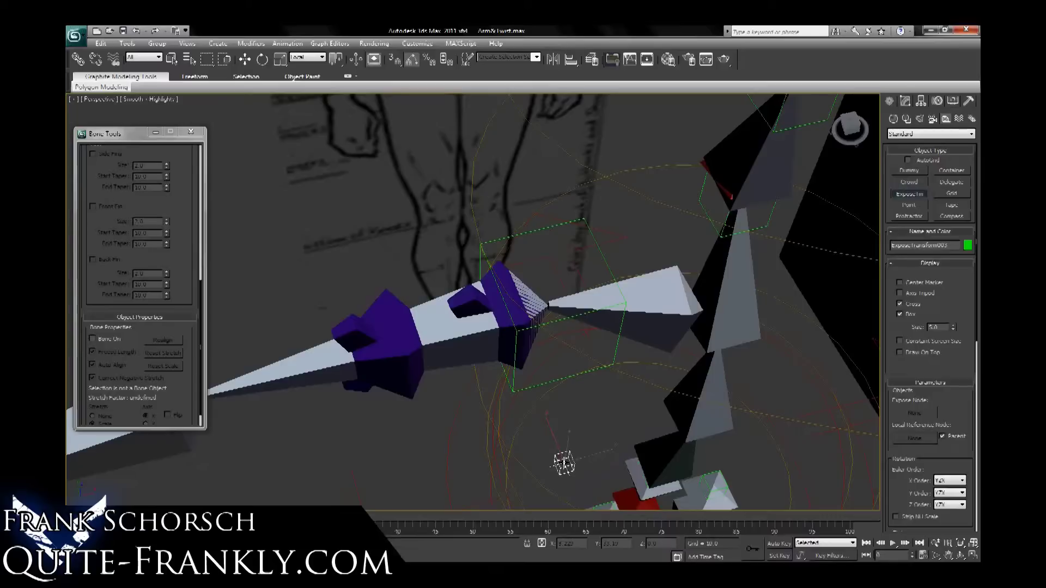
{"action": "left_click", "coordinate": [564, 320]}
{"action": "left_click", "coordinate": [718, 374]}
- Move the expose transform helper above the shoulder joint and link it to the clavicle bone
{"action": "middle_click_drag", "start_coordinate": [718, 374], "coordinate": [531, 294], "text": "alt"}
{"action": "left_click_drag", "start_coordinate": [547, 289], "coordinate": [555, 207]}
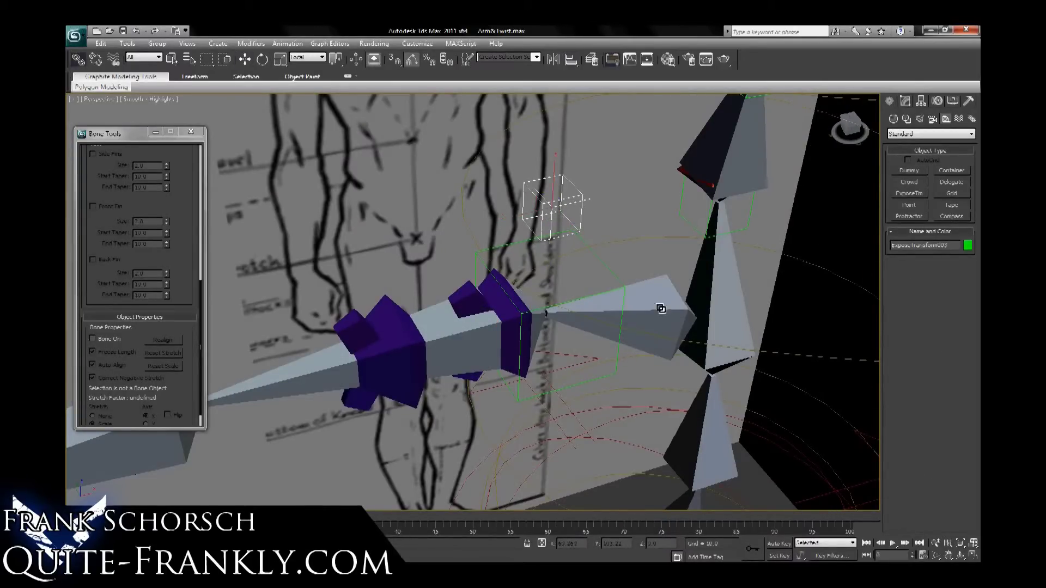
{"action": "middle_click_drag", "start_coordinate": [582, 266], "coordinate": [627, 256], "text": "alt"}
- Set the helper's expose node to the upper arm bone, turn off Parent, and use the dummy as the local reference node
{"action": "left_click", "coordinate": [905, 102]}
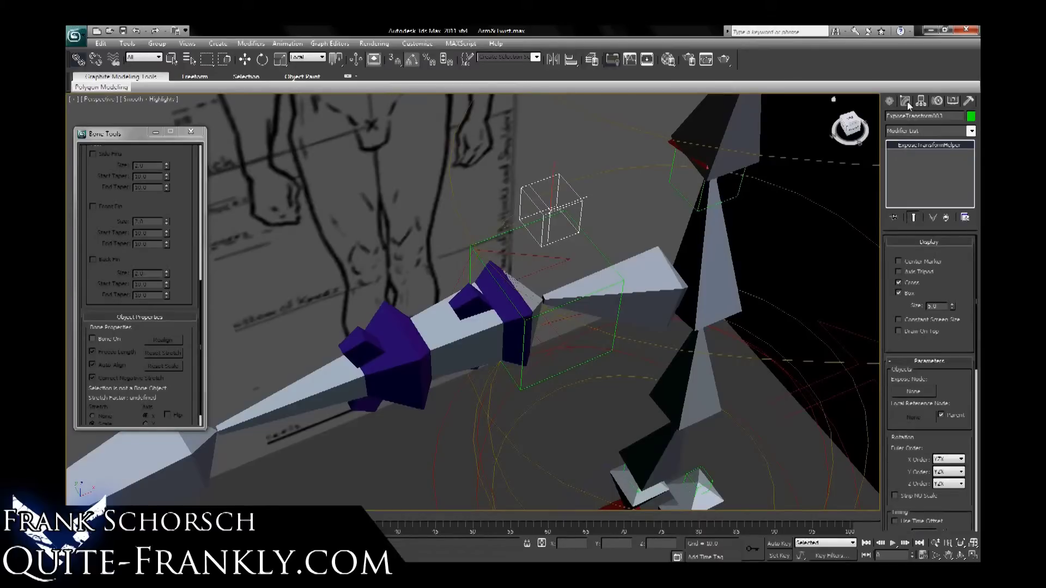
{"action": "left_click", "coordinate": [913, 392]}
{"action": "left_click", "coordinate": [310, 401]}
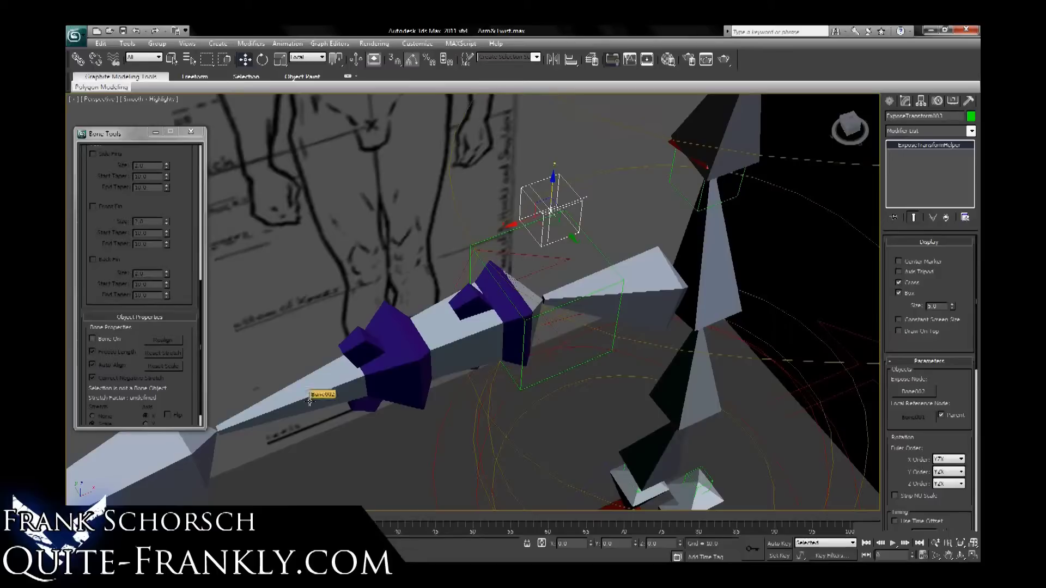
{"action": "left_click", "coordinate": [941, 415]}
{"action": "left_click", "coordinate": [909, 418]}
{"action": "left_click_drag", "start_coordinate": [899, 342], "coordinate": [893, 217]}
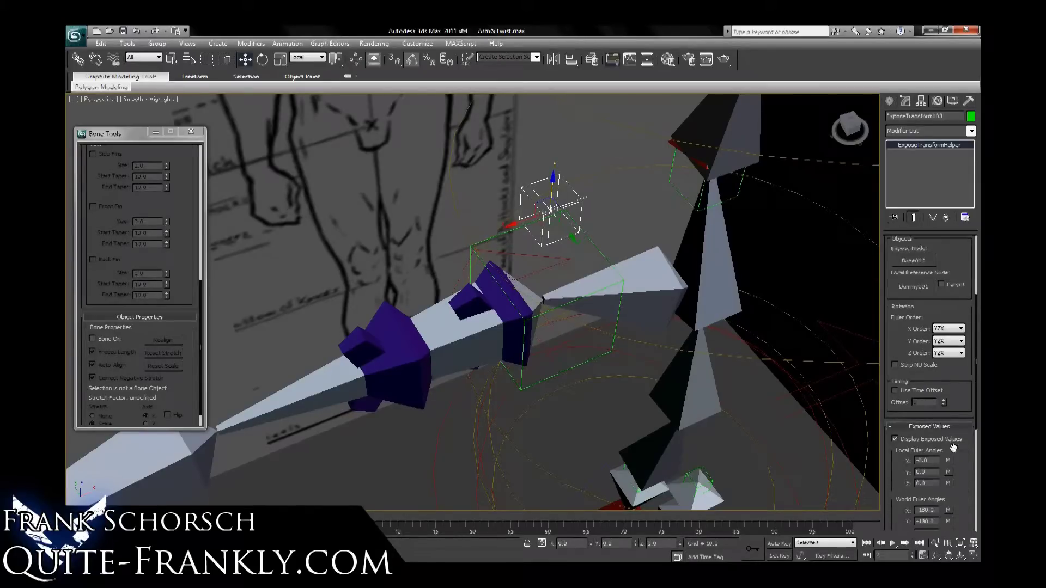
{"action": "scroll", "coordinate": [937, 422], "scroll_direction": "down", "scroll_amount": 3}
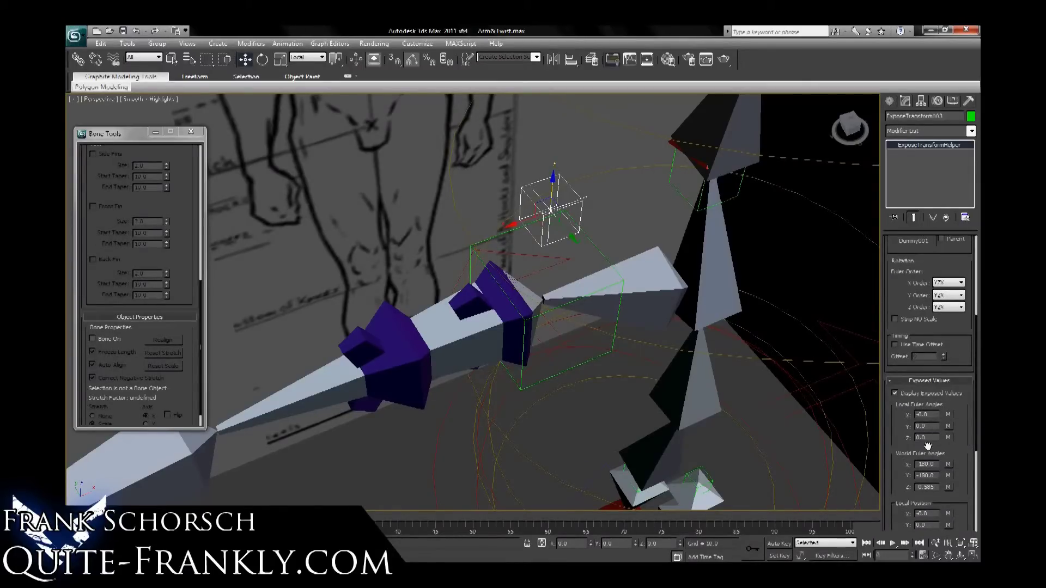
- Wire the expose helper's Local Euler X to the first purple bone's Zero Euler X Rotation with the expression Local_Euler_X*-1
{"action": "left_click", "coordinate": [501, 304]}
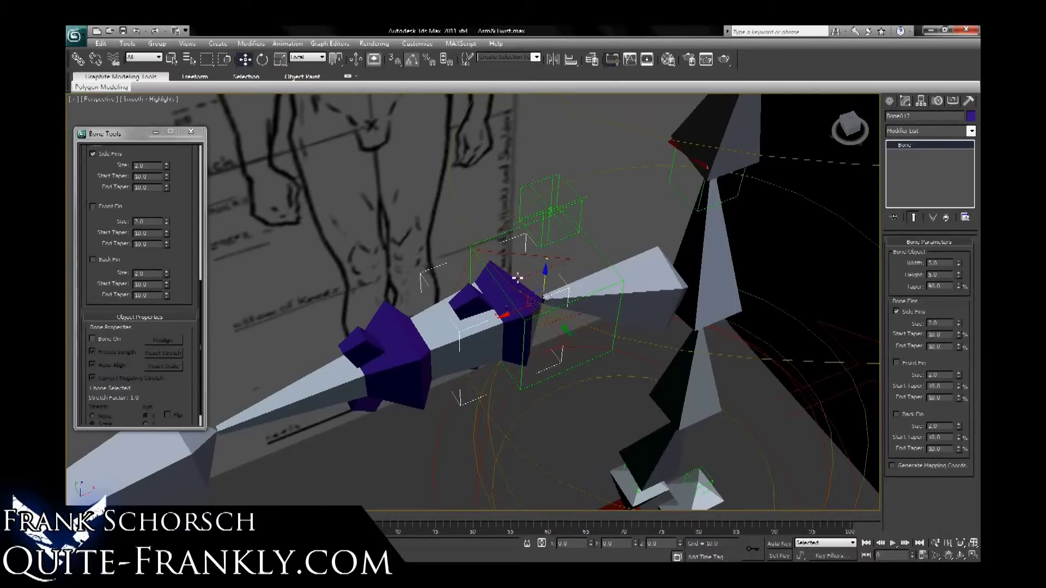
{"action": "right_click", "coordinate": [495, 295]}
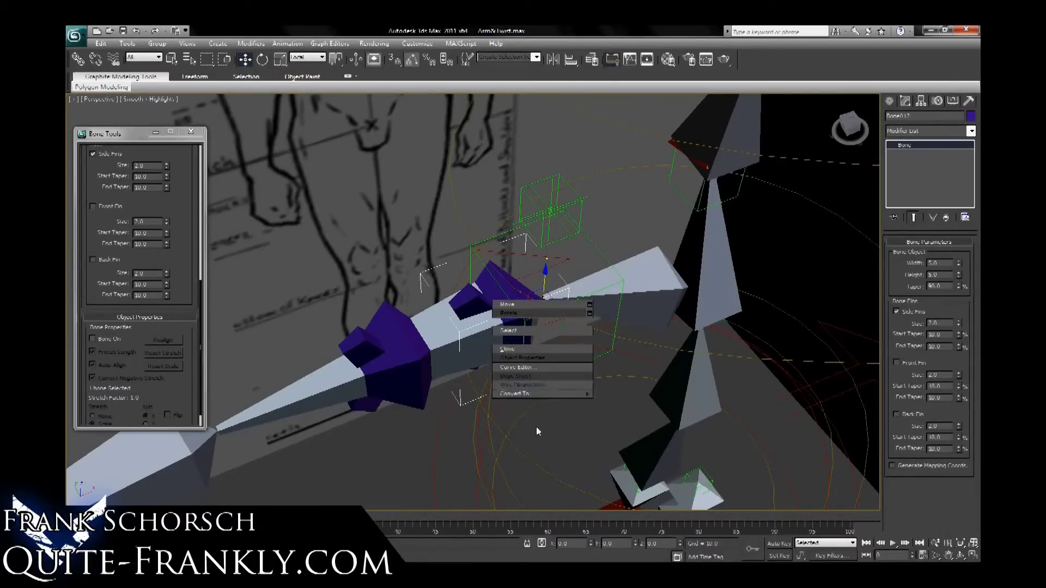
{"action": "left_click", "coordinate": [538, 381]}
{"action": "mouse_move", "coordinate": [567, 307]}
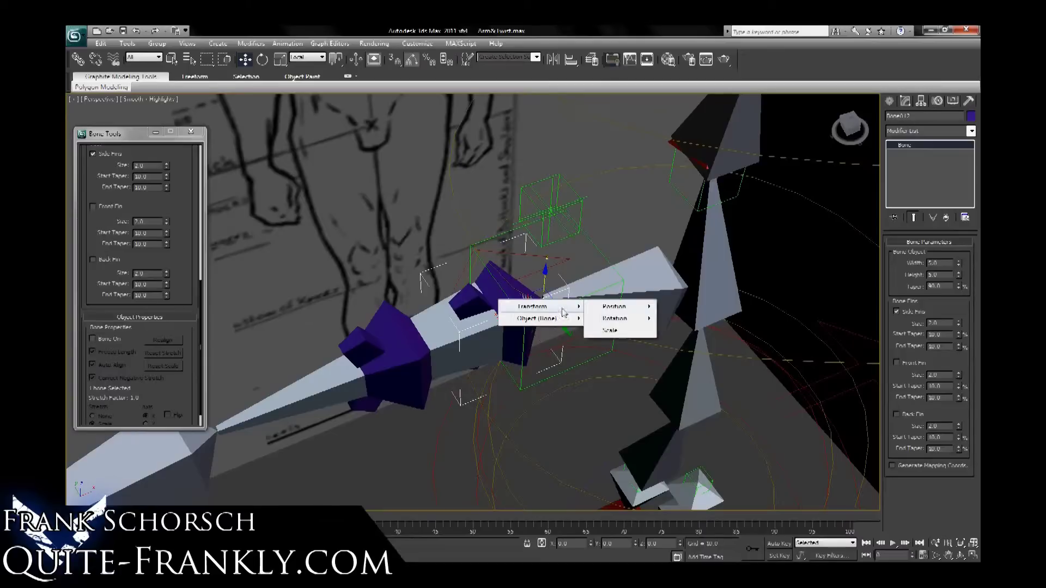
{"action": "mouse_move", "coordinate": [618, 319]}
{"action": "mouse_move", "coordinate": [694, 330]}
{"action": "left_click", "coordinate": [779, 331]}
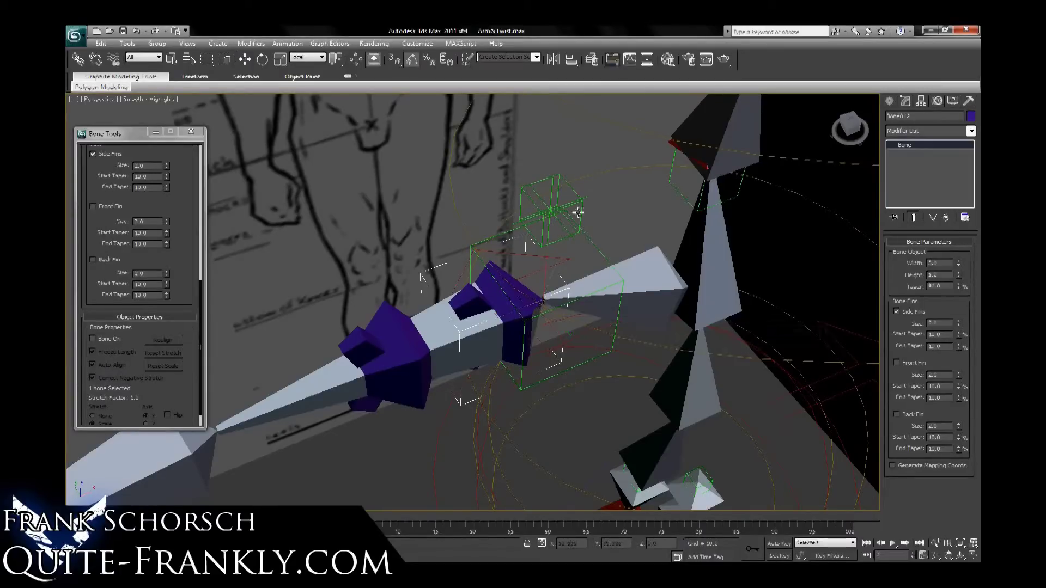
{"action": "left_click", "coordinate": [575, 202]}
{"action": "mouse_move", "coordinate": [584, 223]}
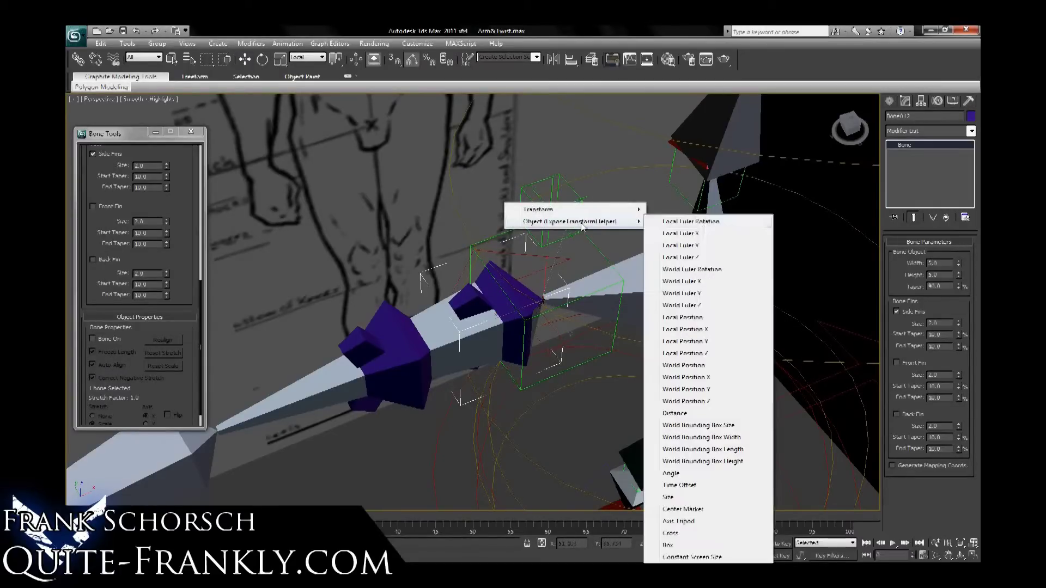
{"action": "left_click", "coordinate": [697, 235]}
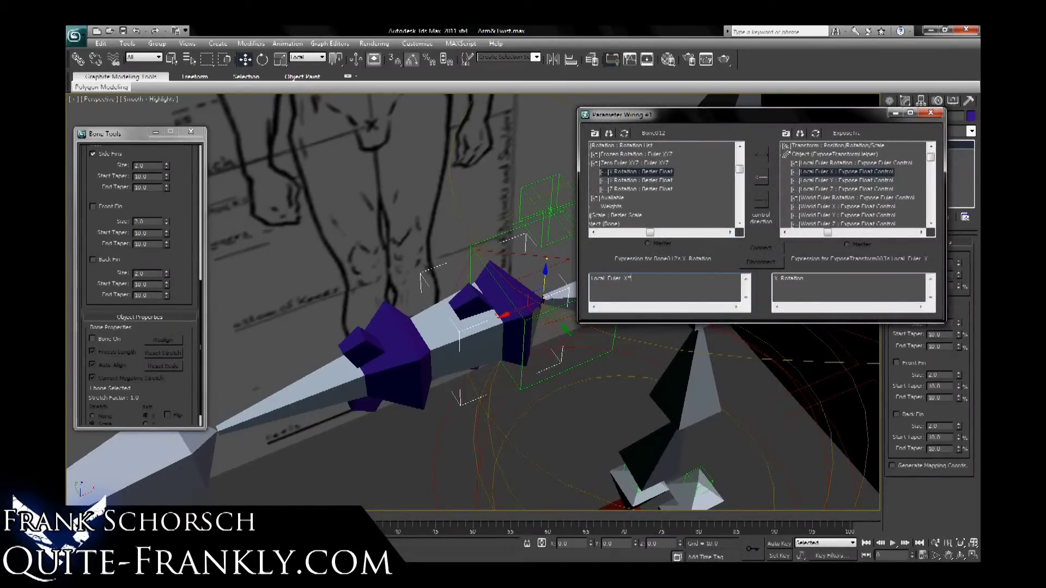
{"action": "left_click", "coordinate": [761, 178]}
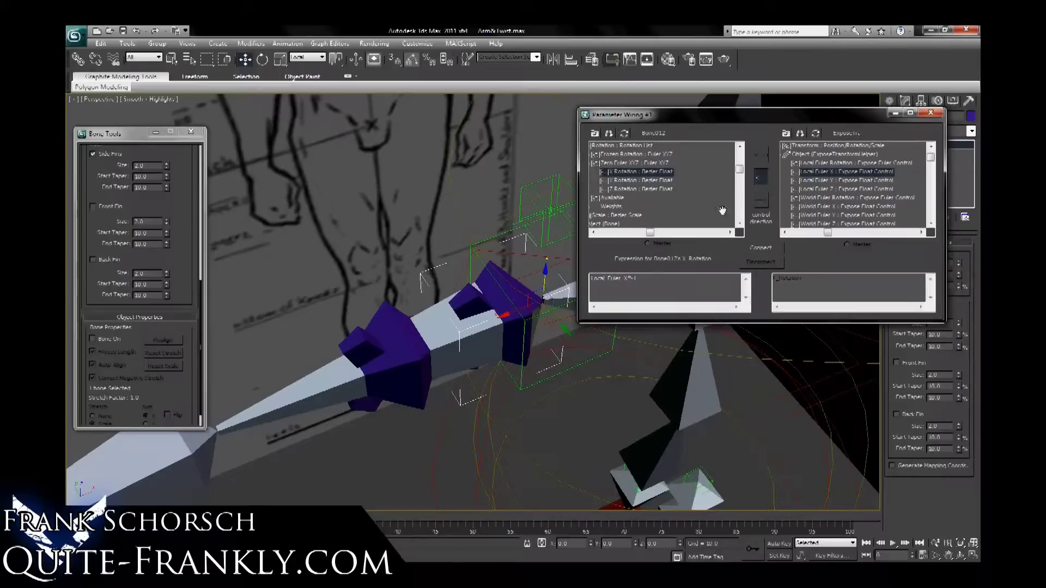
{"action": "left_click", "coordinate": [752, 249]}
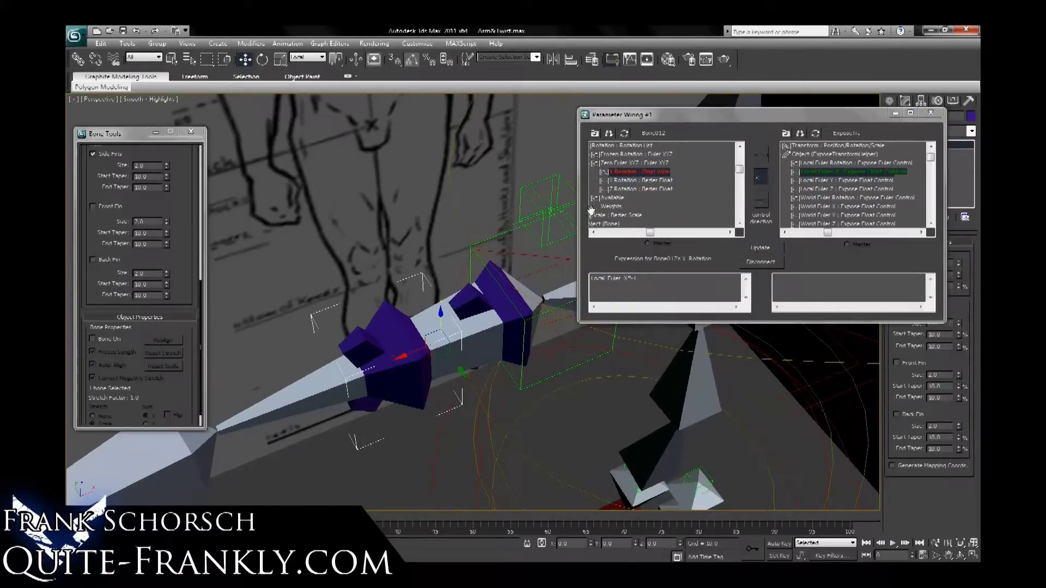
- Wire the expose helper's Local Euler X to the second purple bone's Zero Euler X Rotation with the expression Local_Euler_X*-.5
{"action": "left_click", "coordinate": [624, 133]}
{"action": "left_click", "coordinate": [604, 154]}
{"action": "left_click", "coordinate": [613, 163]}
{"action": "left_click", "coordinate": [622, 181]}
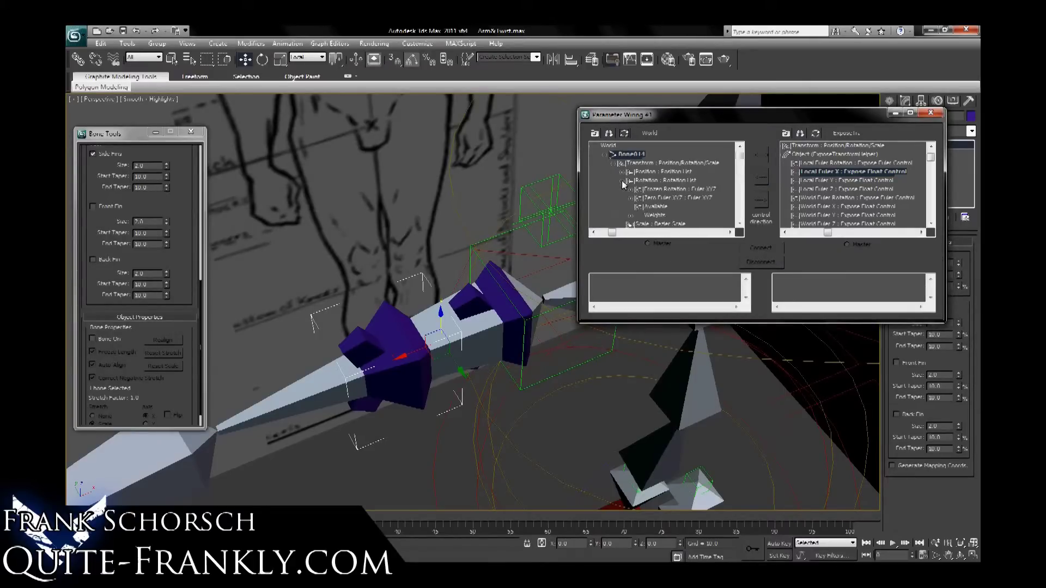
{"action": "left_click", "coordinate": [632, 198]}
{"action": "left_click", "coordinate": [670, 210]}
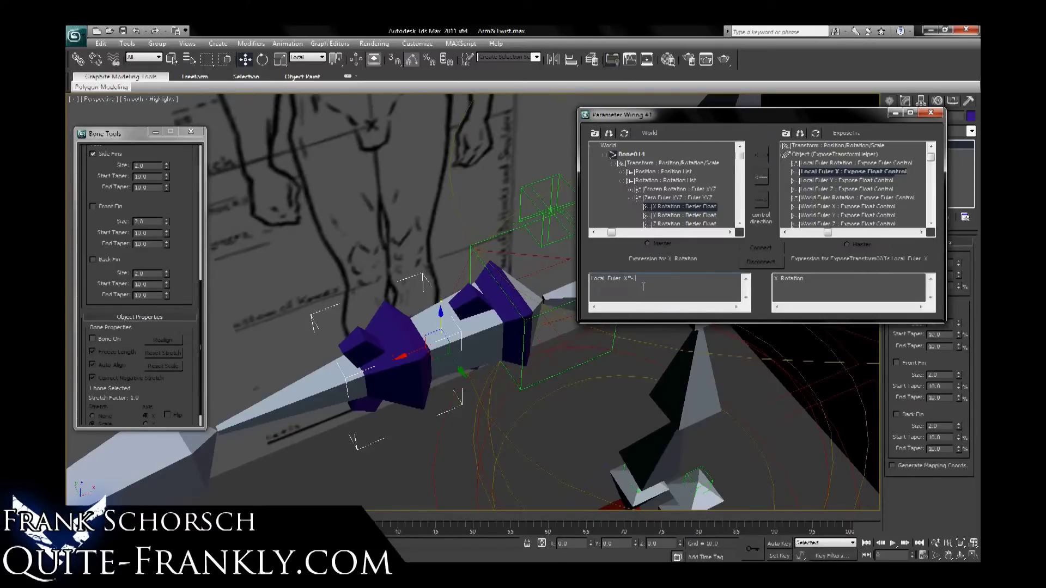
{"action": "left_click", "coordinate": [761, 177]}
{"action": "left_click", "coordinate": [760, 247]}
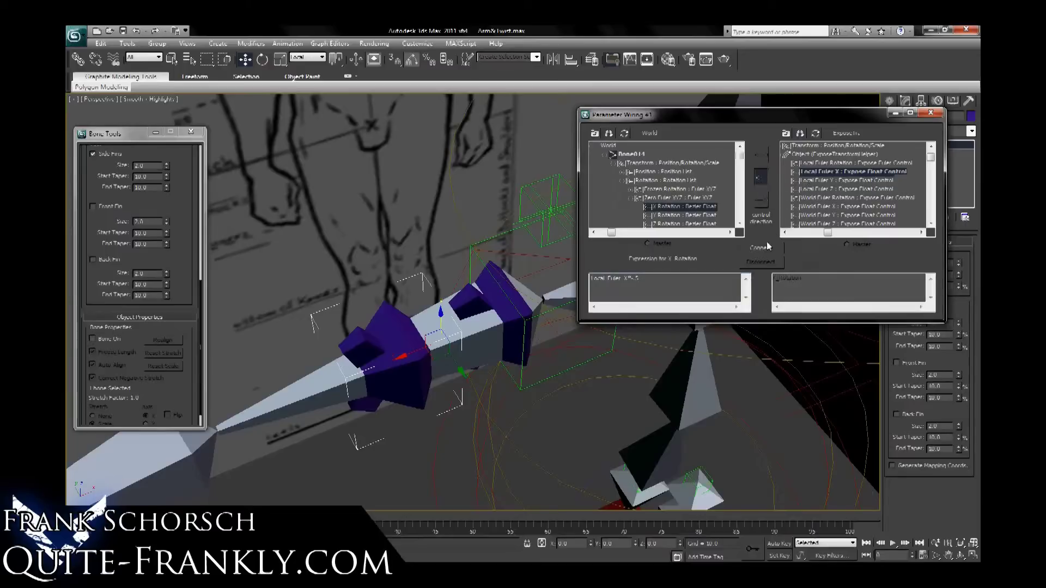
{"action": "left_click", "coordinate": [931, 112]}
- Test the twist setup by rotating the upper arm bone about its X axis, and cancel the rotation
{"action": "key", "text": "e"}
{"action": "left_click_drag", "start_coordinate": [554, 284], "coordinate": [509, 301]}
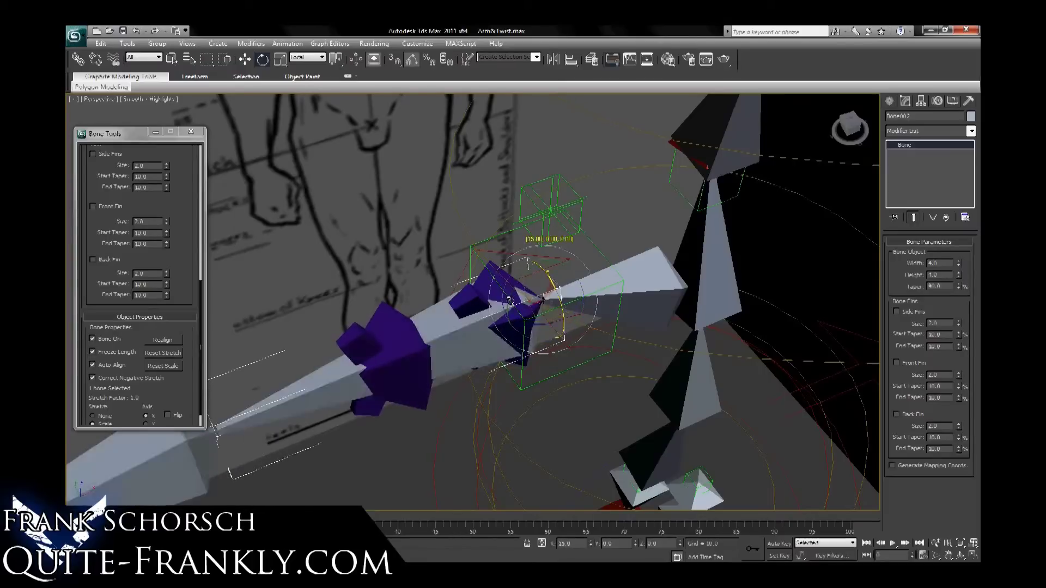
{"action": "right_click", "coordinate": [510, 303]}
- Enable the front fin on the purple twist bone nearest the shoulder
{"action": "left_click", "coordinate": [462, 301]}
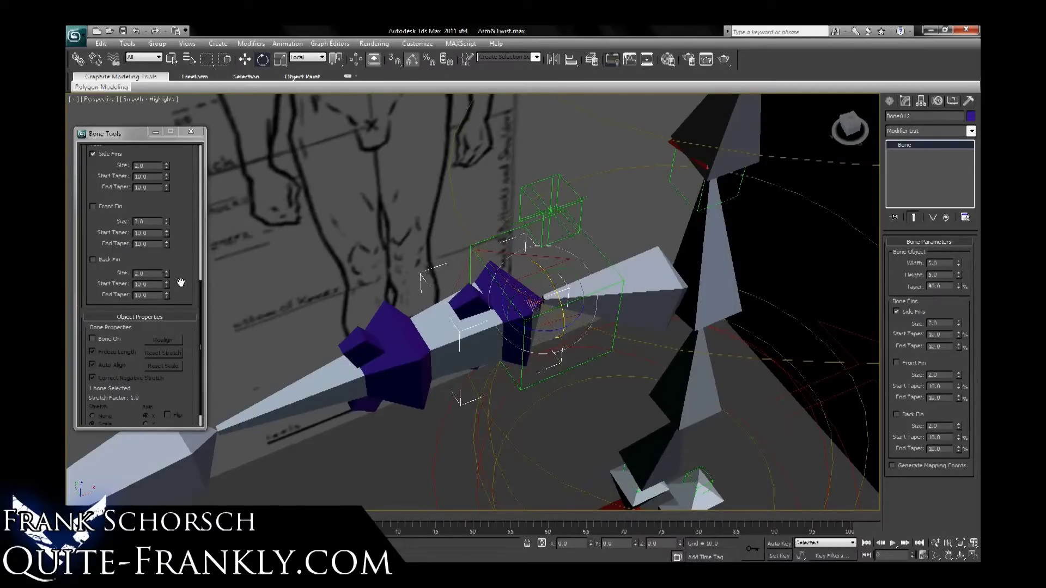
{"action": "left_click_drag", "start_coordinate": [180, 282], "coordinate": [189, 351]}
{"action": "left_click", "coordinate": [92, 278]}
{"action": "middle_click_drag", "start_coordinate": [512, 305], "coordinate": [523, 309], "text": "alt"}
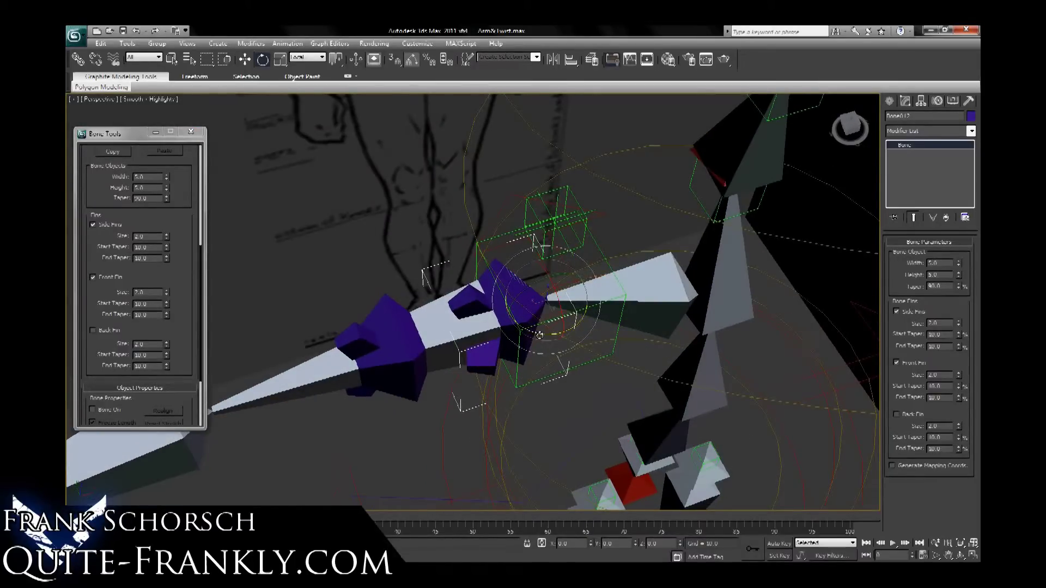
- Test the twist bones again by rotating the upper arm bone, and undo the rotation
{"action": "left_click", "coordinate": [525, 330]}
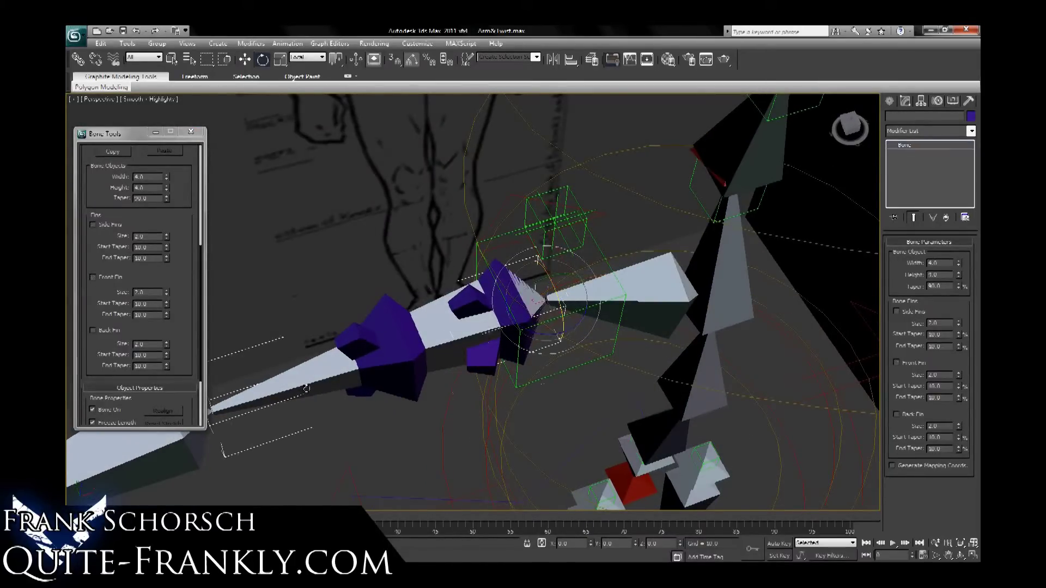
{"action": "left_click_drag", "start_coordinate": [534, 333], "coordinate": [593, 332]}
{"action": "key", "text": "ctrl+z"}
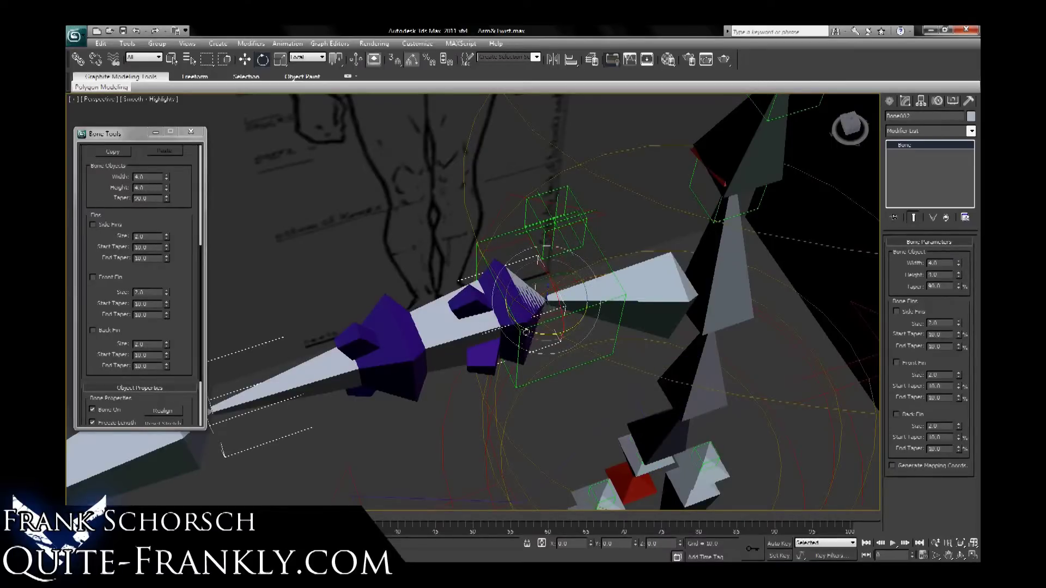
{"action": "left_click_drag", "start_coordinate": [526, 330], "coordinate": [544, 293]}
- Set the X Euler order of the expose transform helper to YXZ
{"action": "left_click", "coordinate": [552, 210]}
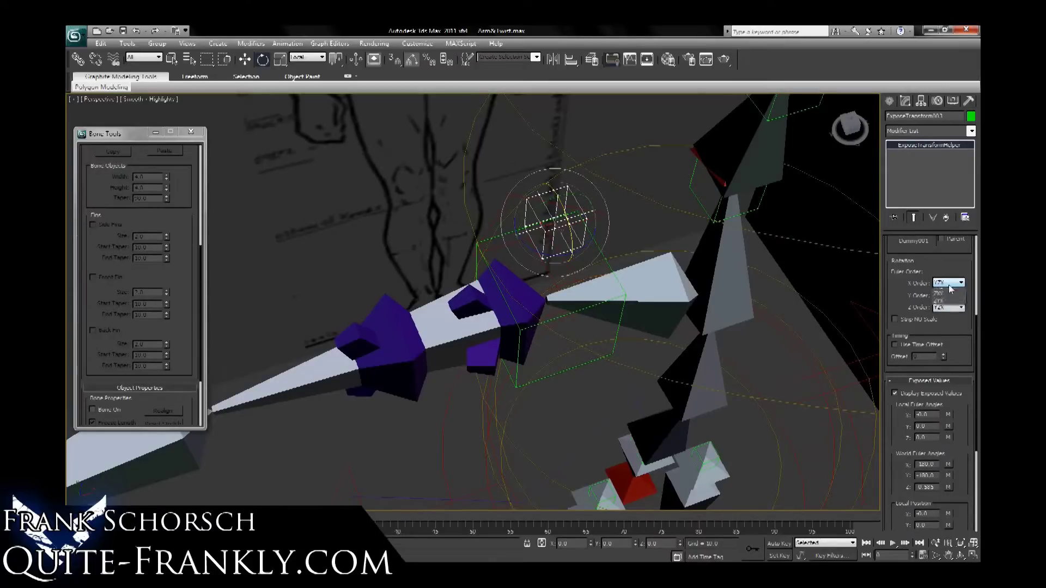
{"action": "left_click", "coordinate": [949, 285]}
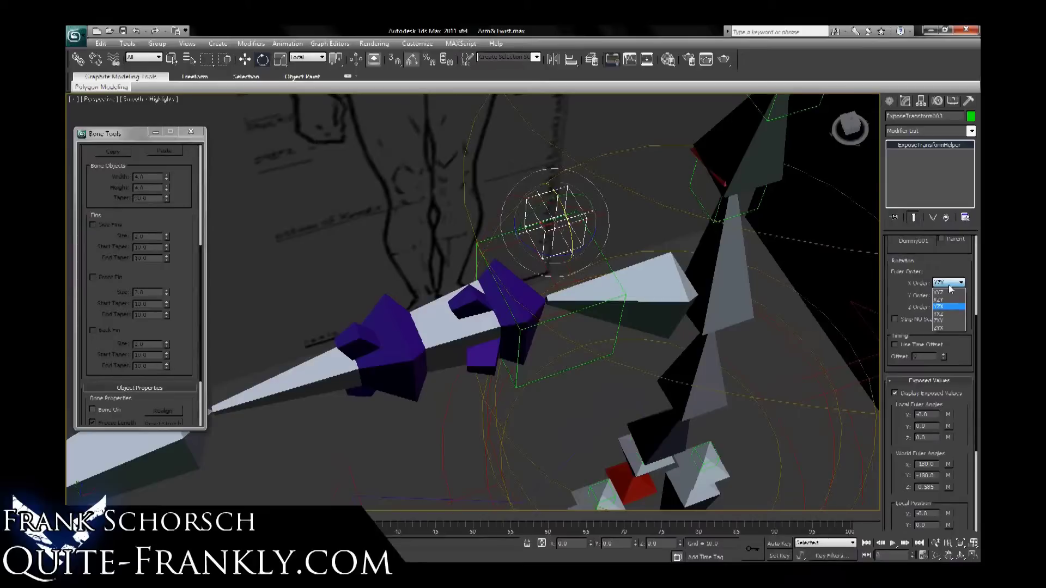
{"action": "left_click", "coordinate": [947, 315]}
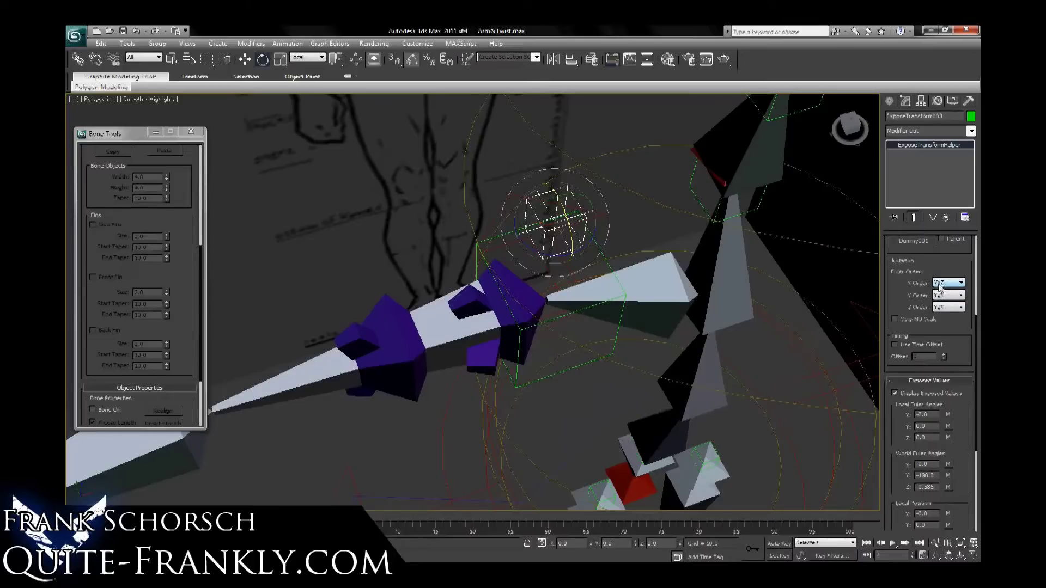
- Set the Y and Z Euler orders of the expose transform helper to YXZ
{"action": "left_click", "coordinate": [944, 303]}
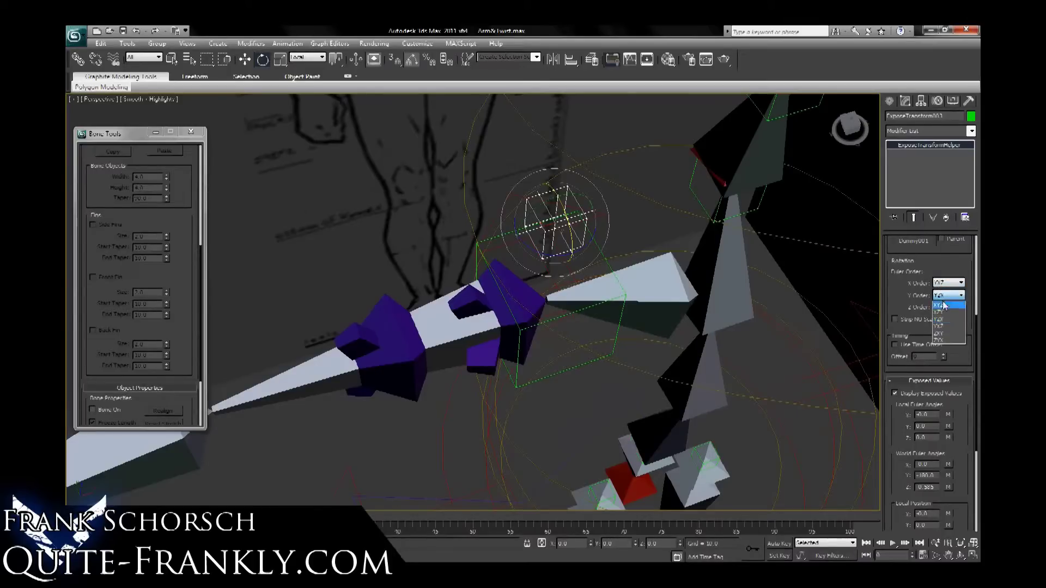
{"action": "left_click", "coordinate": [947, 326]}
{"action": "left_click", "coordinate": [948, 307]}
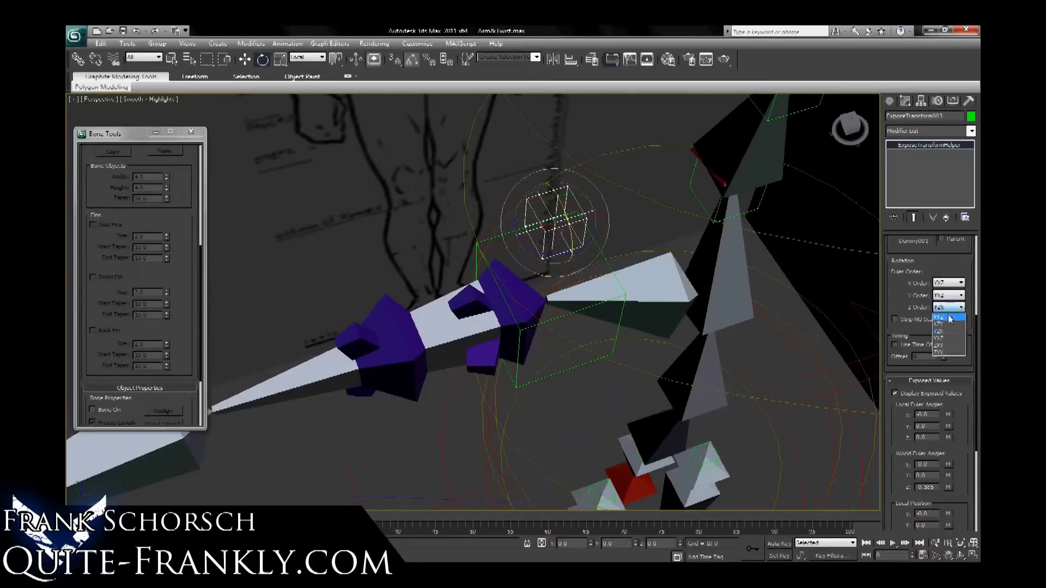
{"action": "left_click", "coordinate": [946, 343]}
- Test the upper arm twist bones with the new Euler orders by rotating the upper arm bone, and undo the rotation
{"action": "left_click", "coordinate": [568, 327]}
{"action": "left_click_drag", "start_coordinate": [534, 335], "coordinate": [488, 322]}
{"action": "key", "text": "ctrl+z"}
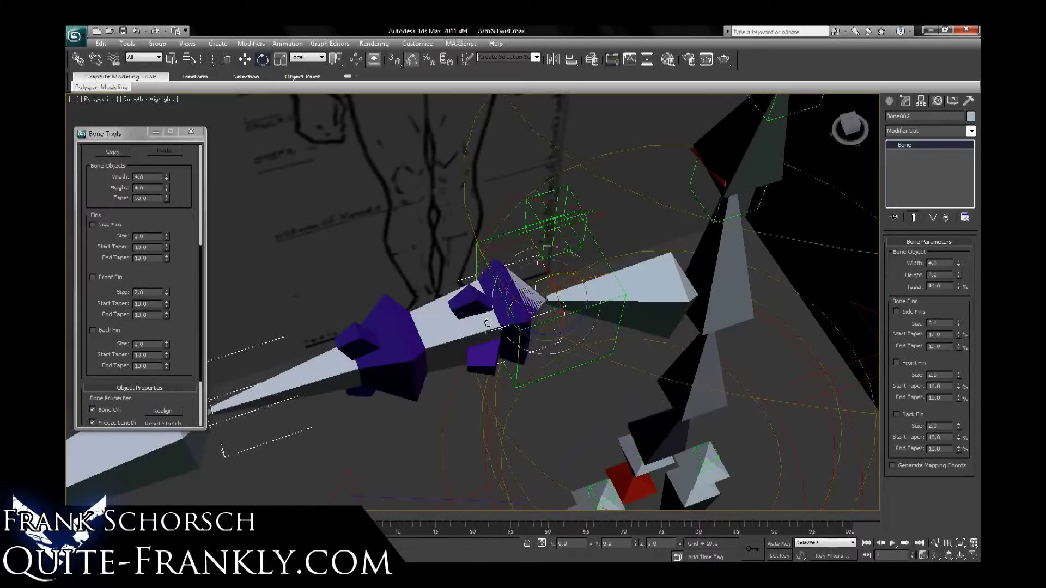
{"action": "left_click", "coordinate": [371, 244]}
{"action": "middle_click_drag", "start_coordinate": [371, 244], "coordinate": [380, 217], "text": "alt"}
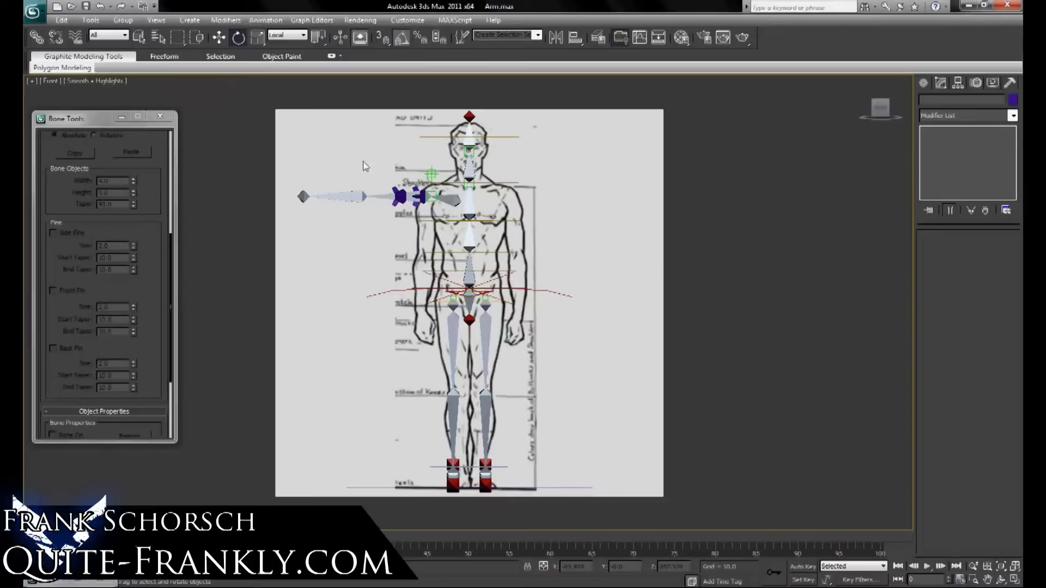
- Duplicate the forearm bone and place the copy beside the original
{"action": "left_click", "coordinate": [338, 197]}
{"action": "key", "text": "p"}
{"action": "key", "text": "z"}
{"action": "middle_click_drag", "start_coordinate": [332, 231], "coordinate": [577, 258], "text": "alt"}
{"action": "key", "text": "w"}
{"action": "left_click_drag", "start_coordinate": [576, 258], "coordinate": [490, 202], "text": "shift"}
{"action": "left_click", "coordinate": [524, 349]}
- Refine the copied forearm bone into four segments and add an end bone to the chain
{"action": "scroll", "coordinate": [109, 240], "scroll_direction": "up", "scroll_amount": 5}
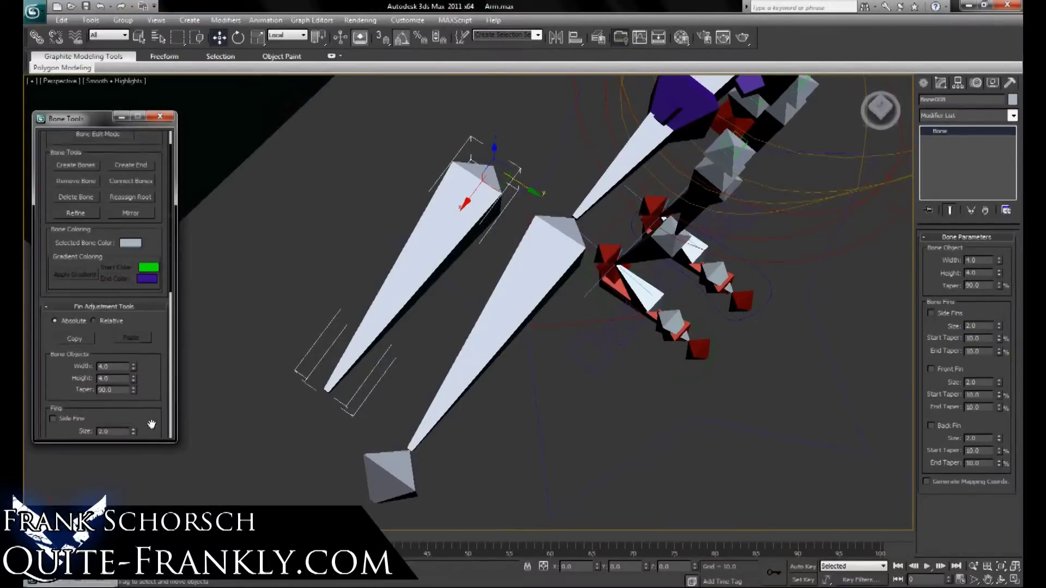
{"action": "left_click", "coordinate": [81, 242]}
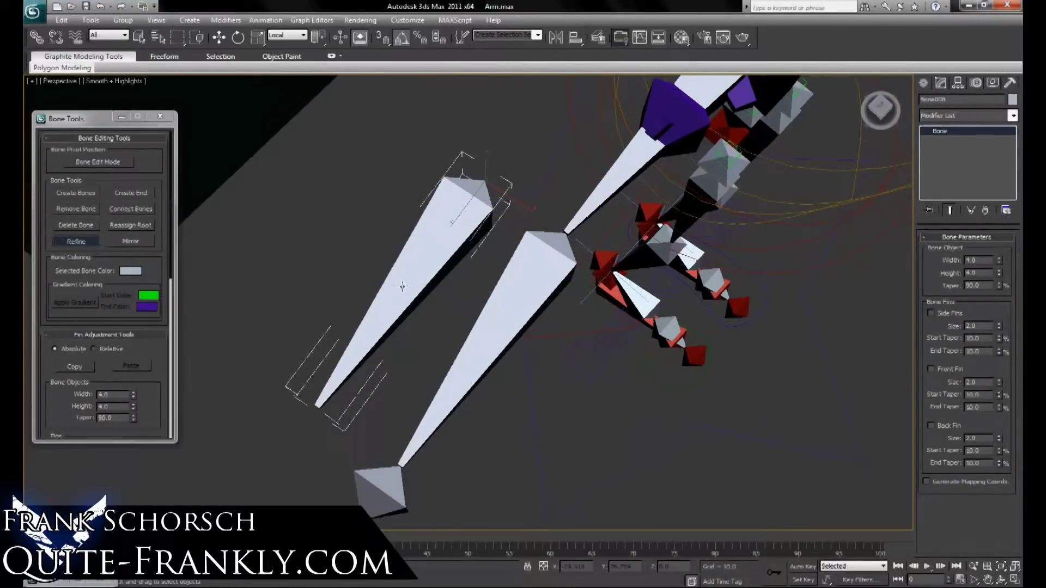
{"action": "left_click", "coordinate": [402, 287]}
{"action": "left_click", "coordinate": [439, 239]}
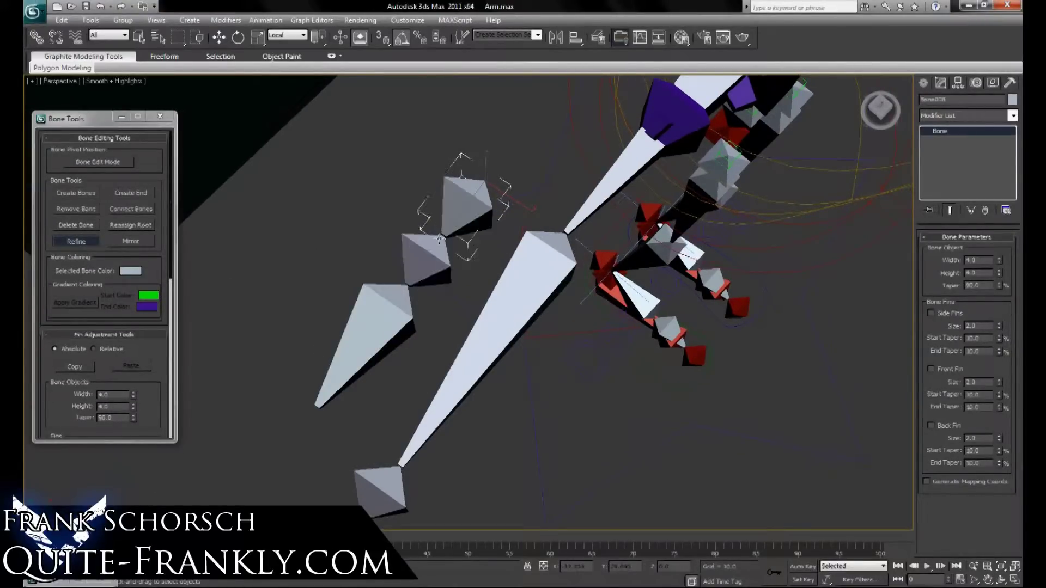
{"action": "left_click", "coordinate": [350, 351]}
{"action": "middle_click_drag", "start_coordinate": [421, 265], "coordinate": [356, 223], "text": "alt"}
{"action": "right_click", "coordinate": [355, 222]}
{"action": "left_click", "coordinate": [306, 317]}
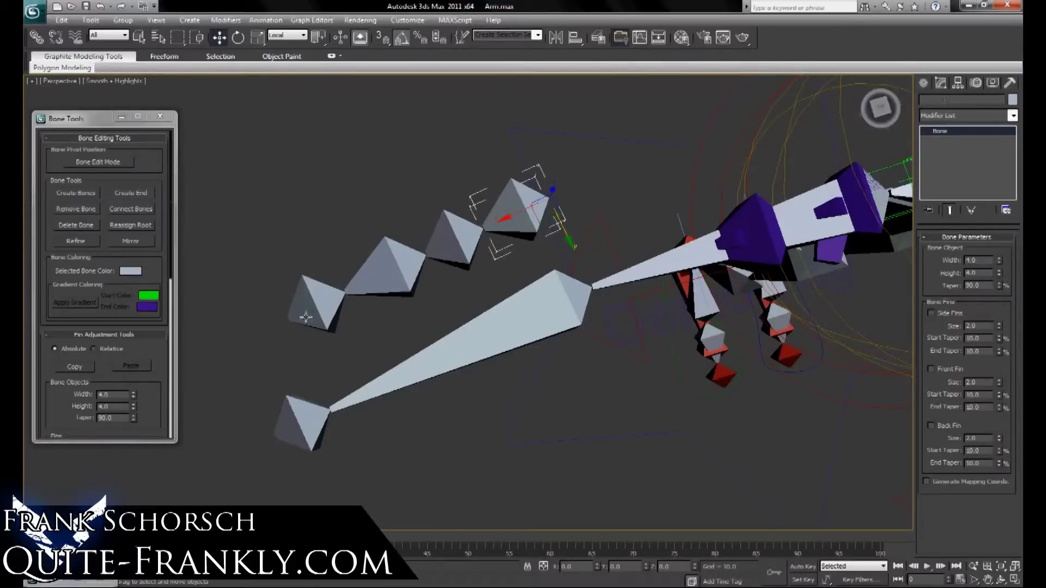
{"action": "left_click", "coordinate": [145, 194]}
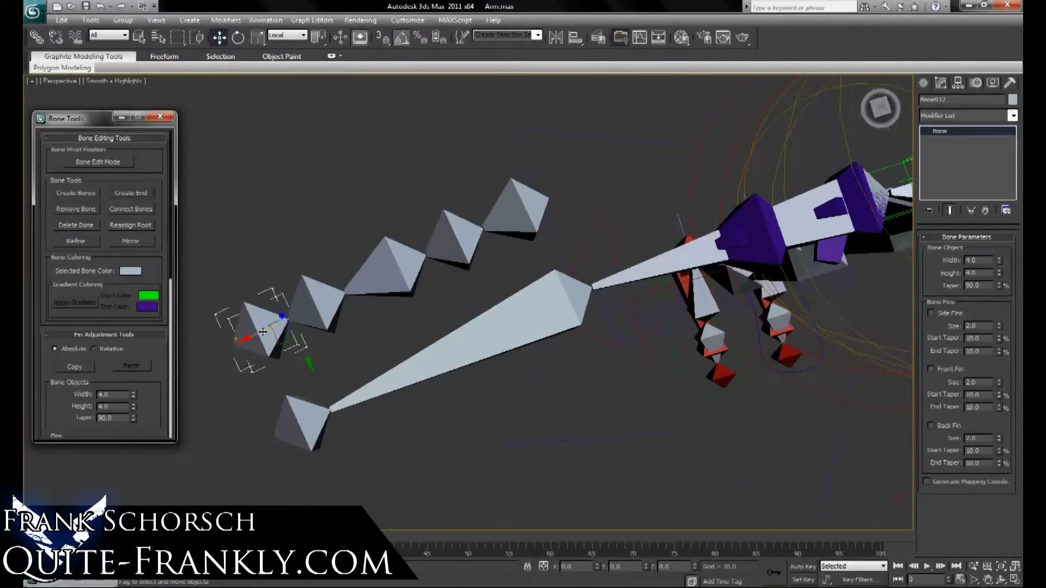
- Even out the lengths of the four copied segments in Bone Edit Mode and delete the end bone
{"action": "left_click", "coordinate": [98, 162]}
{"action": "left_click", "coordinate": [314, 308]}
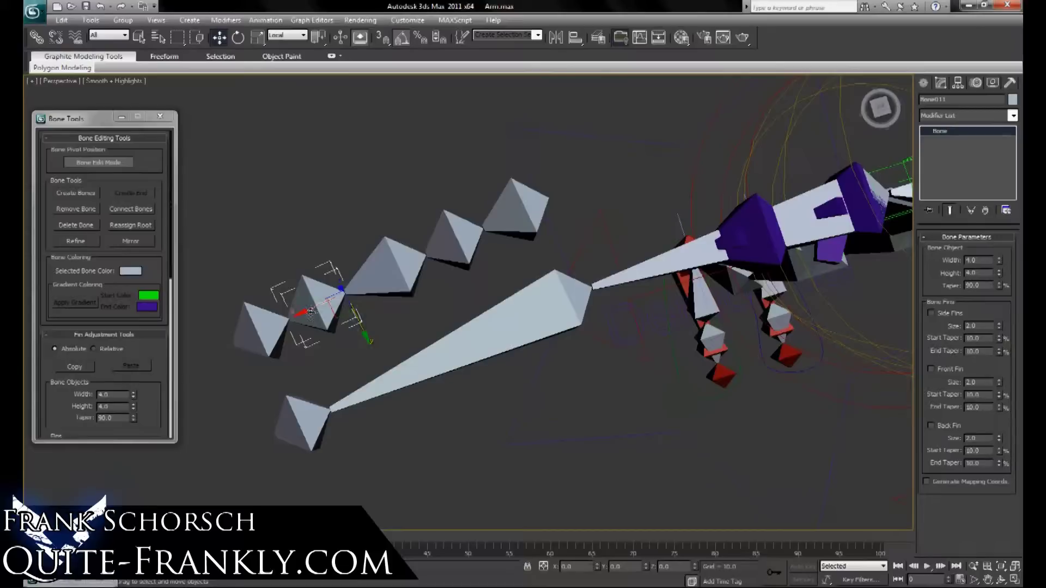
{"action": "left_click", "coordinate": [428, 260]}
{"action": "left_click_drag", "start_coordinate": [380, 271], "coordinate": [374, 275]}
{"action": "left_click", "coordinate": [315, 309]}
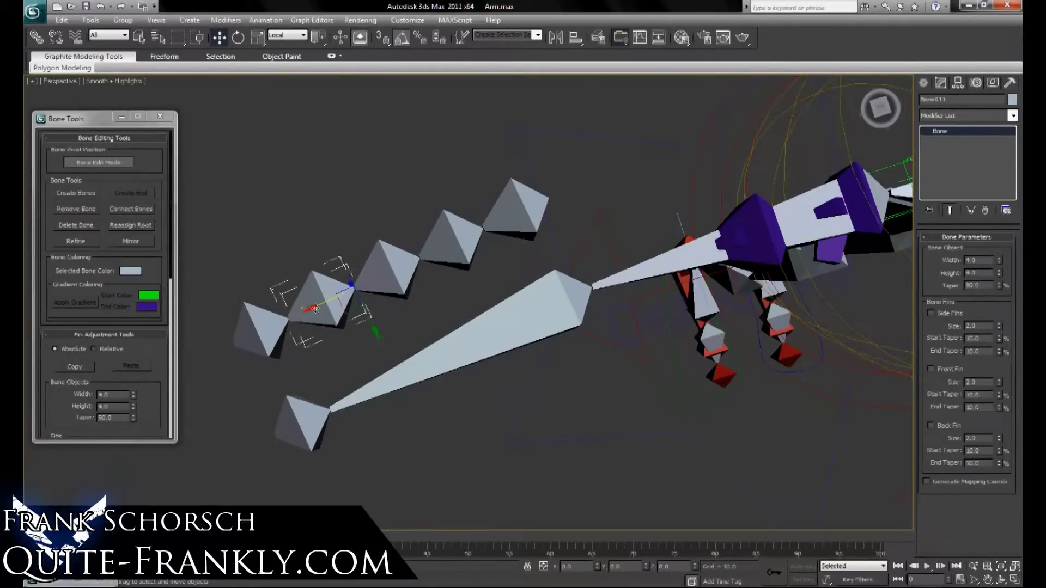
{"action": "left_click", "coordinate": [377, 278]}
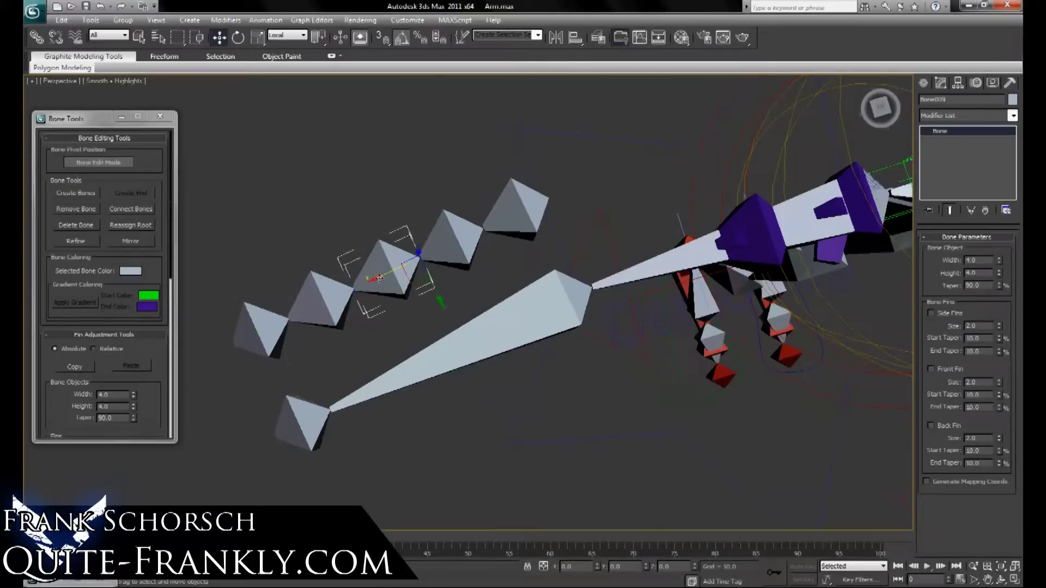
{"action": "left_click", "coordinate": [258, 347]}
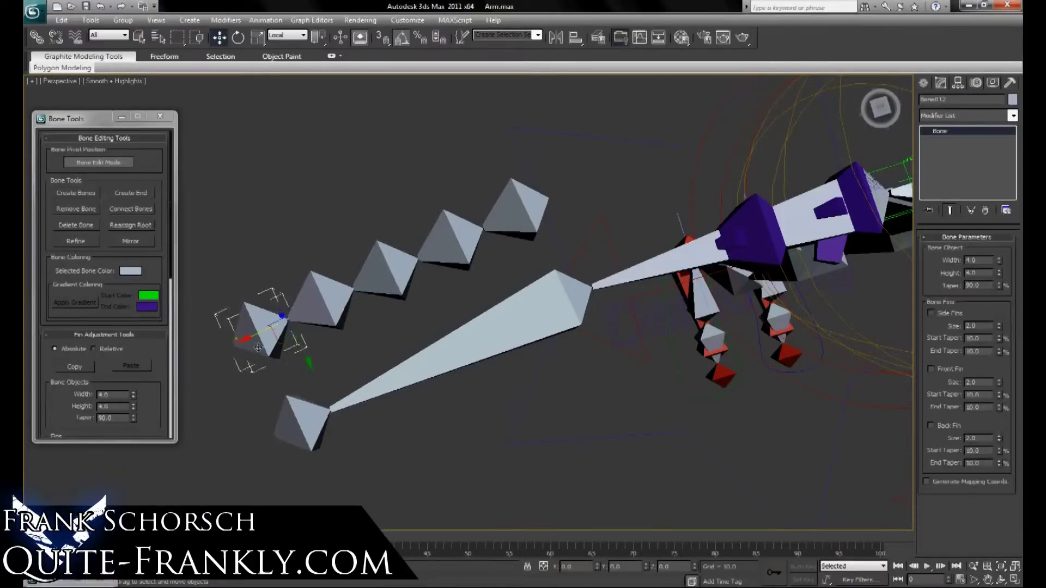
- Set the object color of the four copied forearm segments to dark purple
{"action": "left_click_drag", "start_coordinate": [273, 170], "coordinate": [497, 281]}
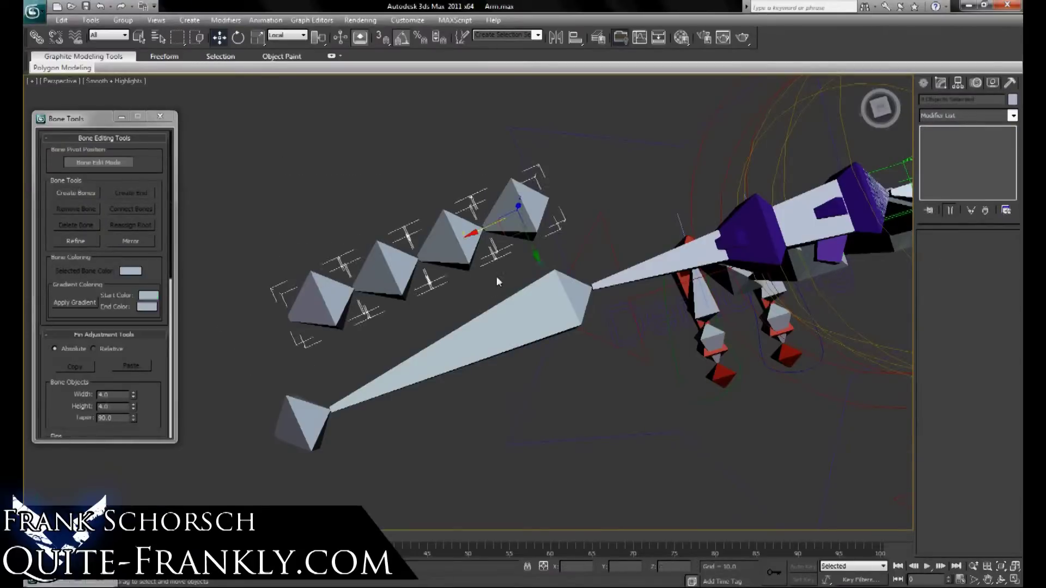
{"action": "left_click", "coordinate": [1012, 100]}
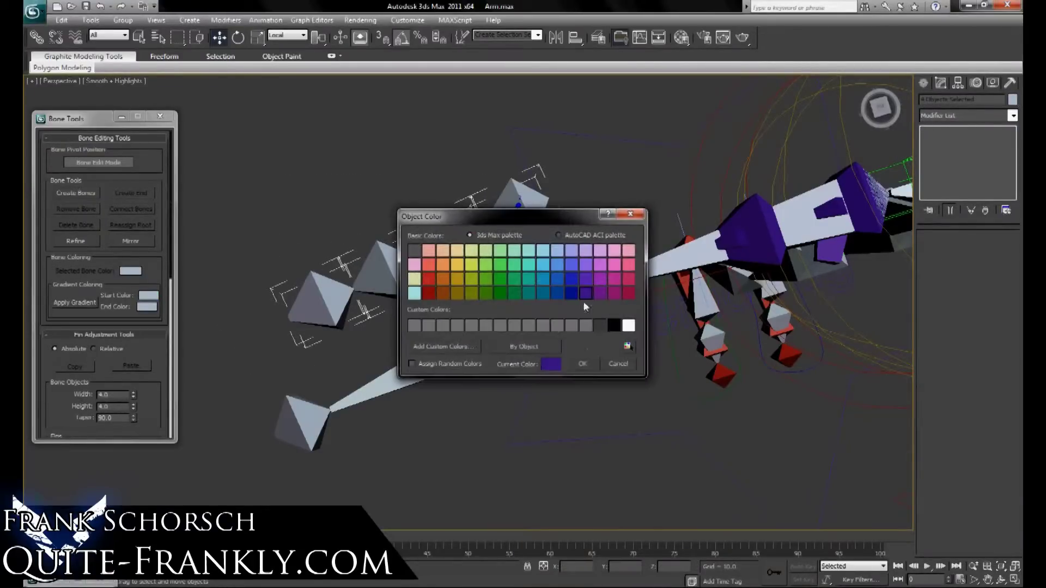
{"action": "left_click", "coordinate": [582, 364]}
- Enable side fins on the four purple segments and set their width and height to 5
{"action": "scroll", "coordinate": [76, 338], "scroll_direction": "down", "scroll_amount": 5}
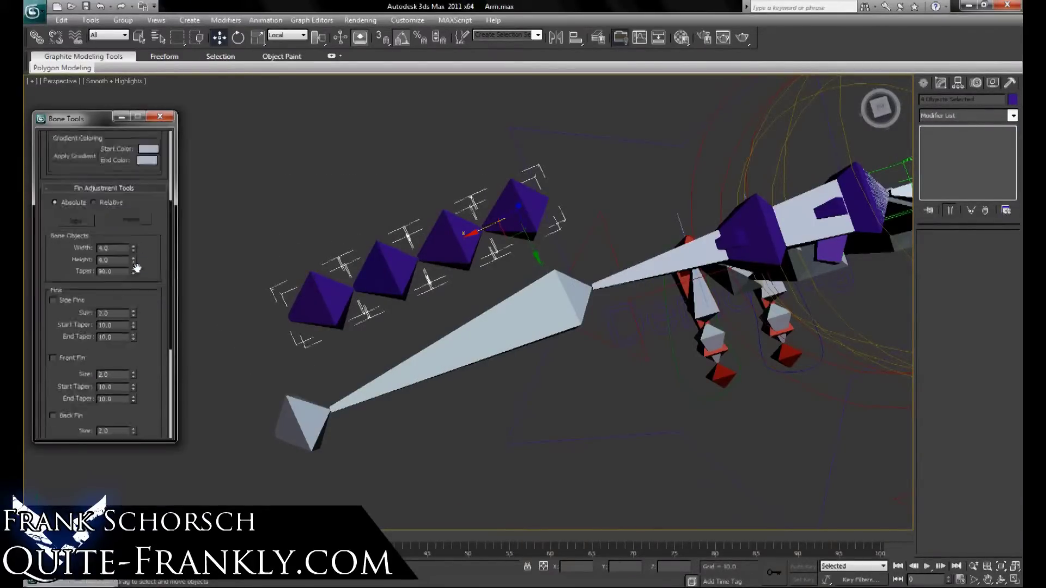
{"action": "left_click", "coordinate": [53, 280]}
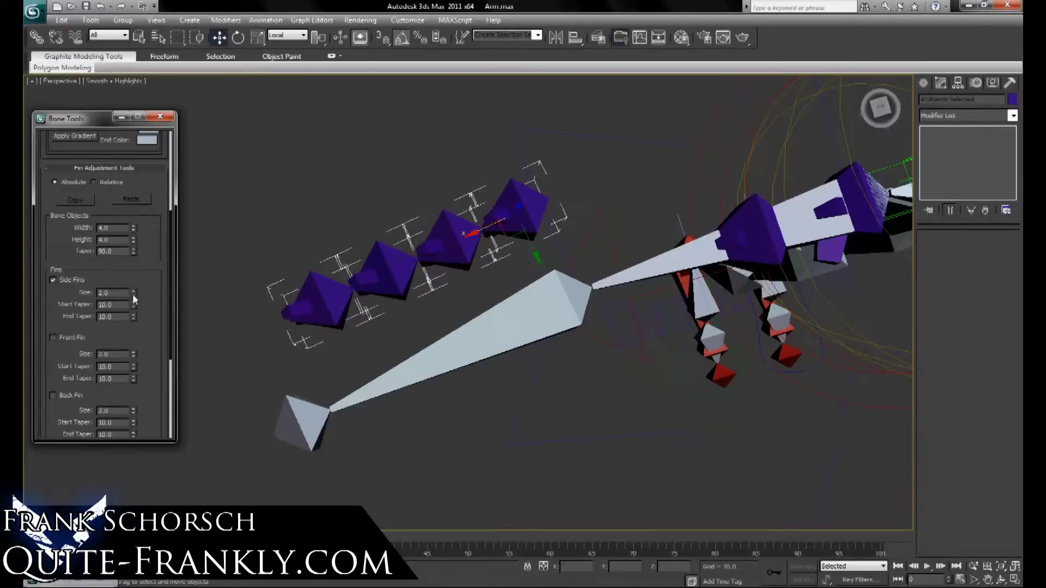
{"action": "double_click", "coordinate": [105, 228]}
{"action": "type", "text": "5"}
{"action": "key", "text": "Tab"}
{"action": "type", "text": "5"}
{"action": "key", "text": "Return"}
{"action": "left_click", "coordinate": [347, 157]}
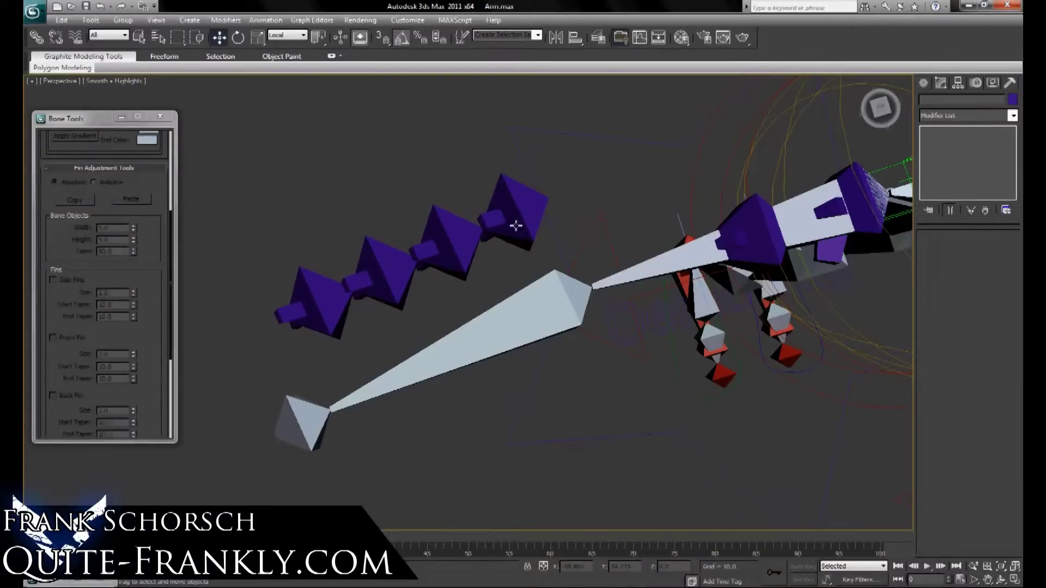
- Align the purple chain's root to the forearm bone by pivot point and orientation on all axes, and delete the root segment
{"action": "left_click", "coordinate": [509, 217]}
{"action": "scroll", "coordinate": [154, 256], "scroll_direction": "up", "scroll_amount": 5}
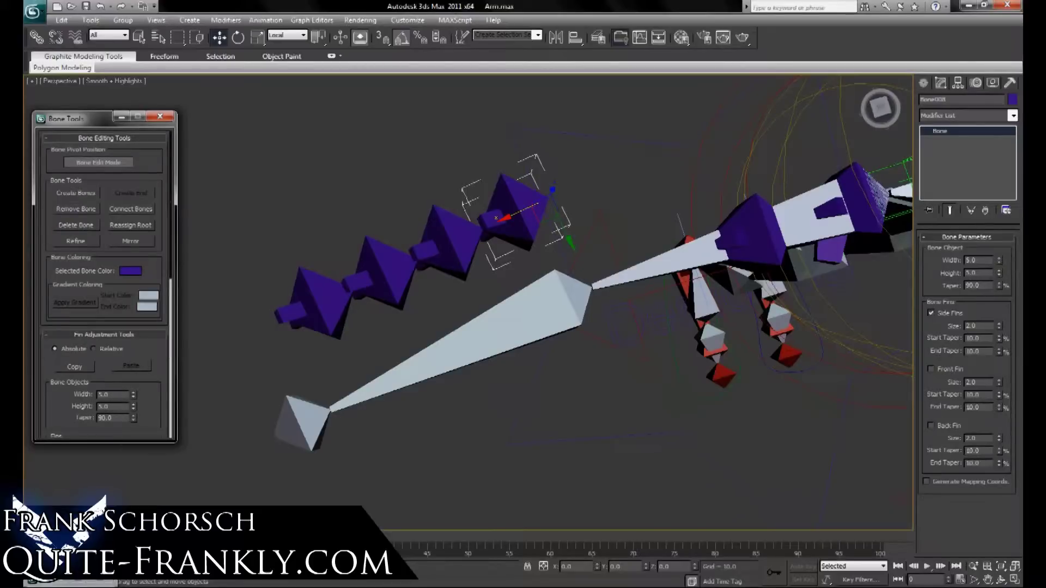
{"action": "key", "text": "alt+a"}
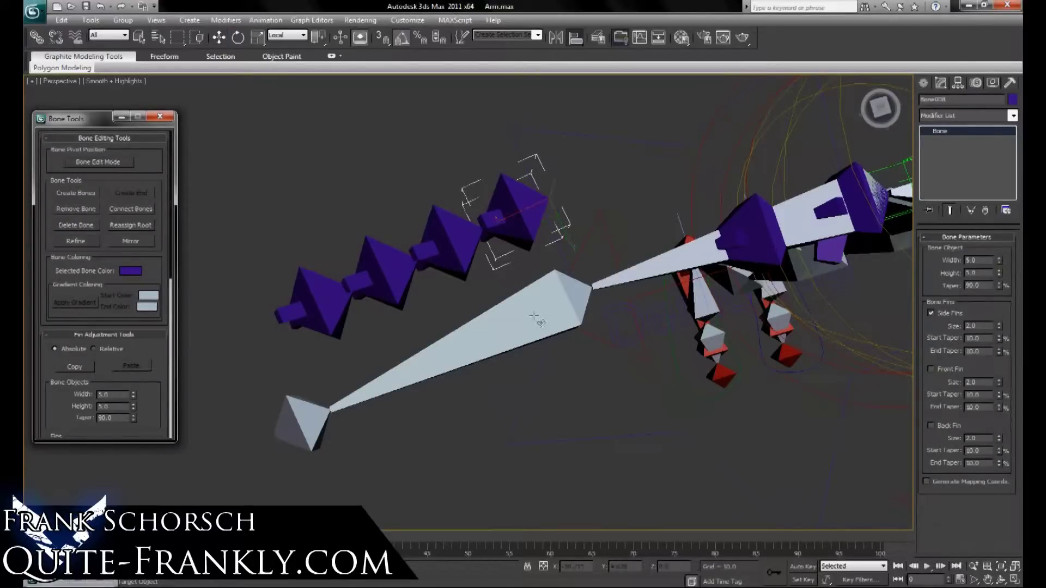
{"action": "left_click", "coordinate": [536, 315]}
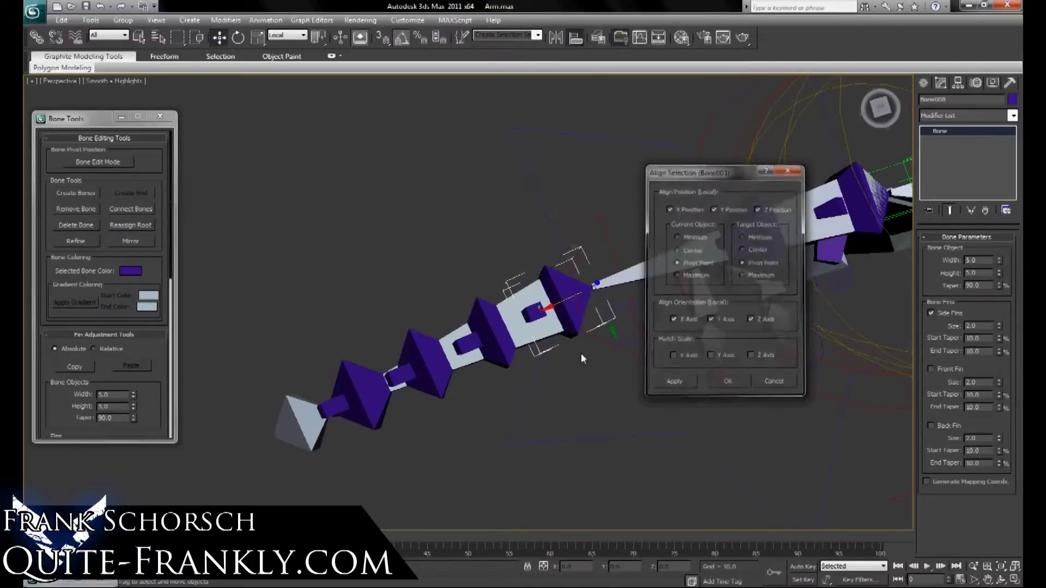
{"action": "left_click", "coordinate": [727, 382]}
- Turn off Bone On for the three remaining purple forearm twist bones
{"action": "left_click", "coordinate": [420, 378]}
{"action": "double_click", "coordinate": [420, 377]}
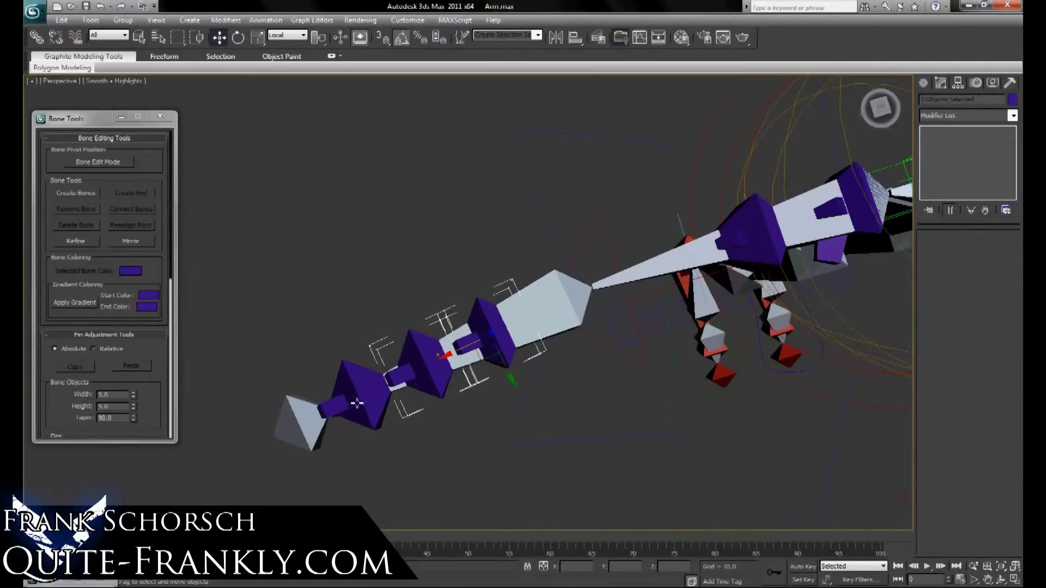
{"action": "scroll", "coordinate": [128, 253], "scroll_direction": "down", "scroll_amount": 10}
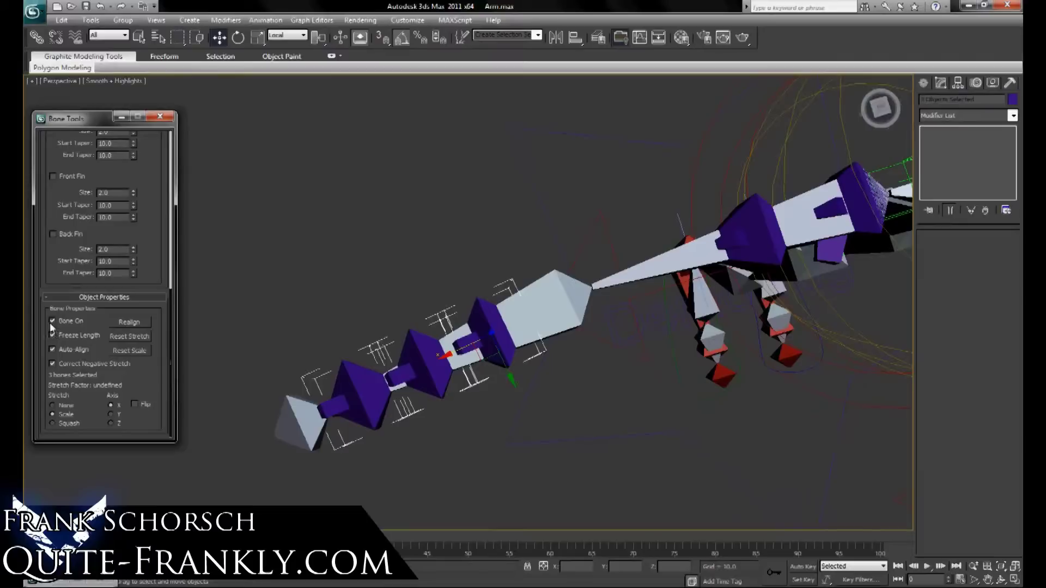
{"action": "left_click", "coordinate": [52, 321]}
- Link the three purple twist bones to the forearm bone
{"action": "left_click", "coordinate": [36, 37]}
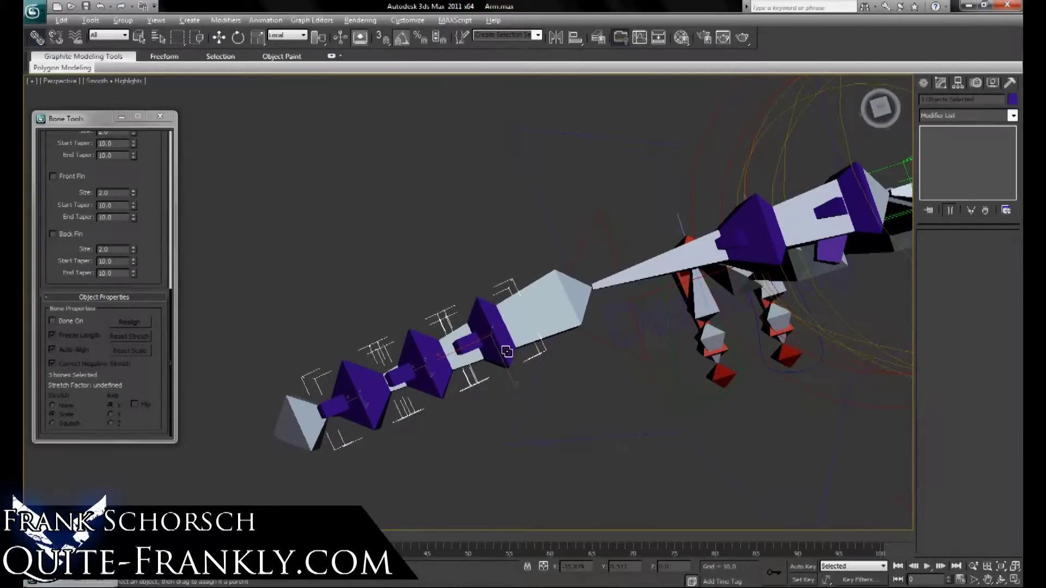
{"action": "right_click", "coordinate": [495, 344]}
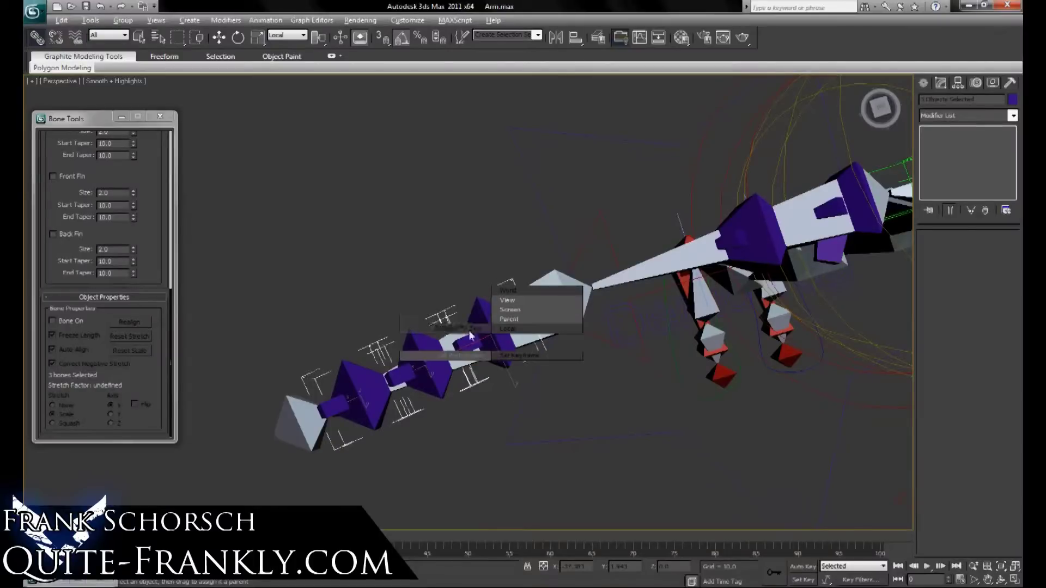
{"action": "left_click", "coordinate": [471, 304]}
{"action": "left_click", "coordinate": [556, 370]}
{"action": "middle_click_drag", "start_coordinate": [553, 373], "coordinate": [526, 351], "text": "alt"}
{"action": "left_click", "coordinate": [249, 339]}
{"action": "left_click", "coordinate": [261, 390]}
{"action": "left_click", "coordinate": [538, 316]}
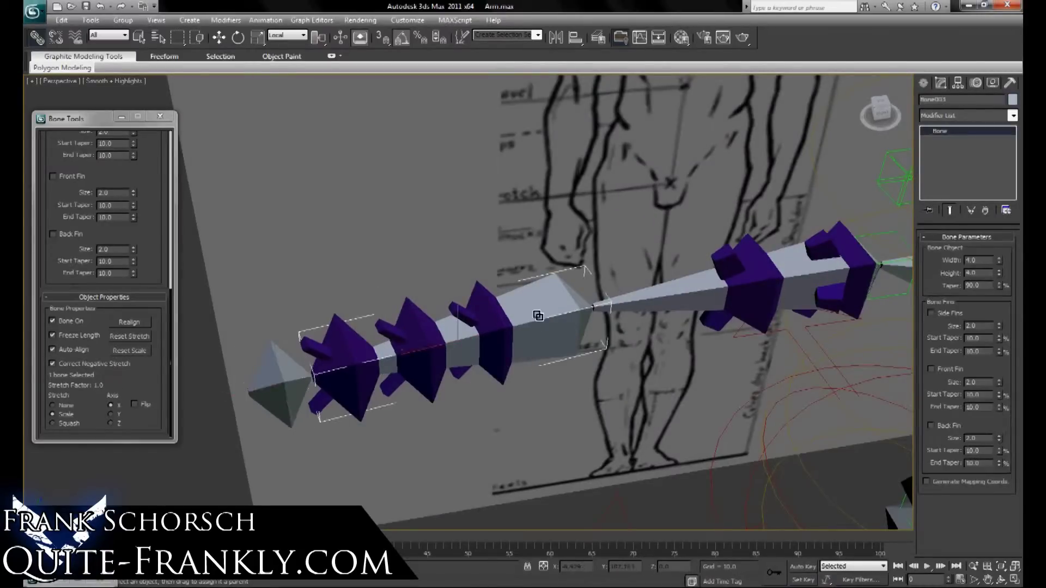
{"action": "middle_click_drag", "start_coordinate": [537, 316], "coordinate": [382, 389], "text": "alt"}
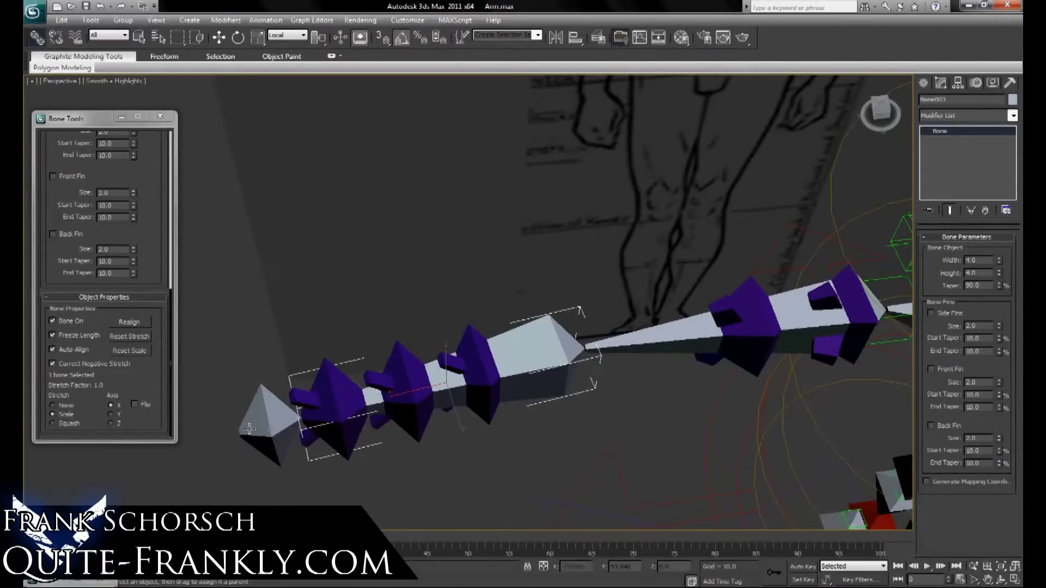
{"action": "left_click", "coordinate": [279, 337]}
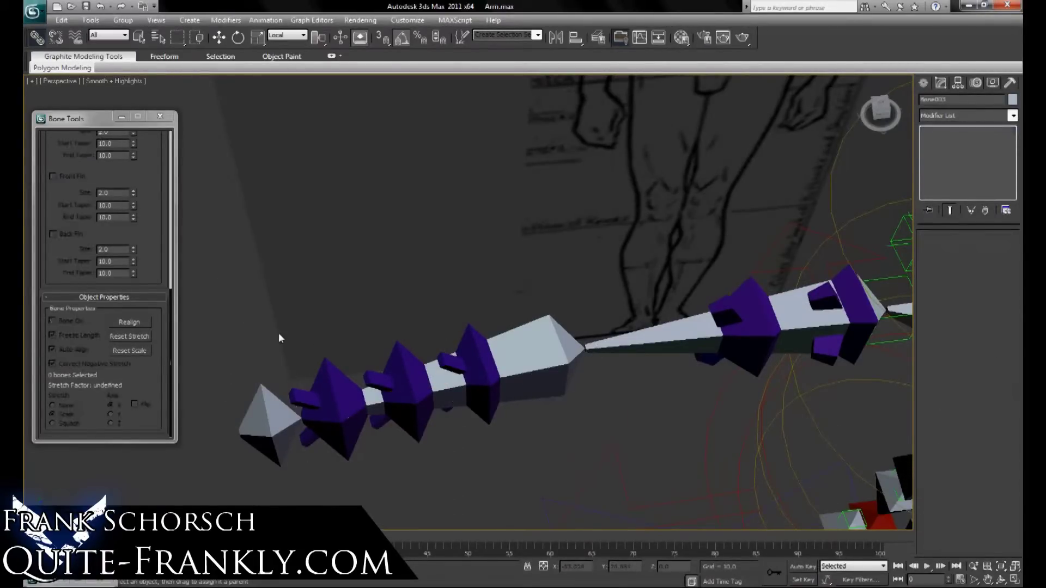
{"action": "left_click", "coordinate": [267, 419]}
{"action": "left_click", "coordinate": [532, 350]}
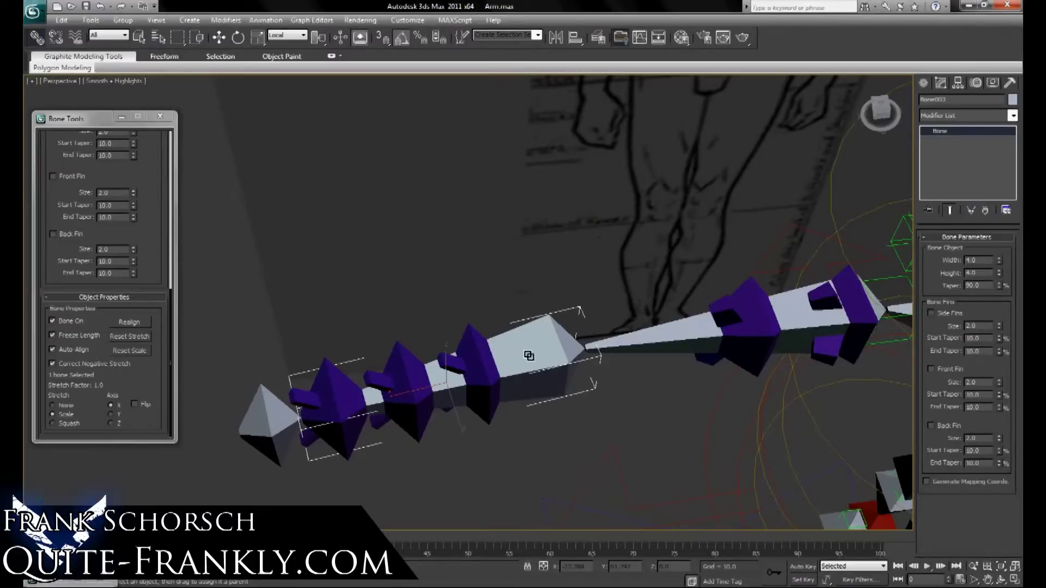
{"action": "middle_click_drag", "start_coordinate": [430, 418], "coordinate": [485, 387]}
- Create an expose transform helper and align it to the wrist end bone by pivot point and orientation on all axes
{"action": "left_click", "coordinate": [326, 411]}
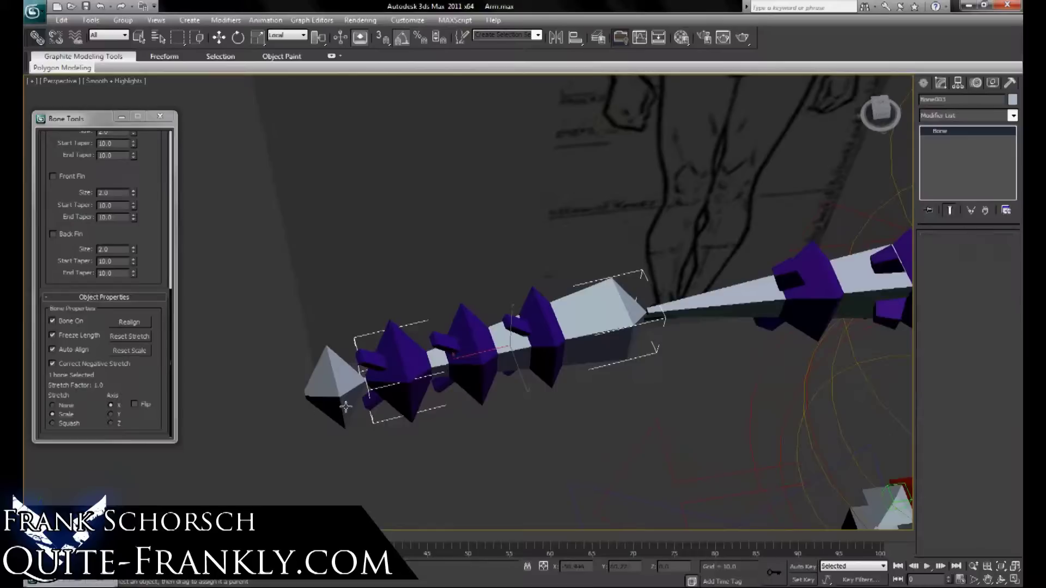
{"action": "left_click", "coordinate": [927, 84]}
{"action": "middle_click_drag", "start_coordinate": [594, 420], "coordinate": [640, 371]}
{"action": "left_click", "coordinate": [942, 186]}
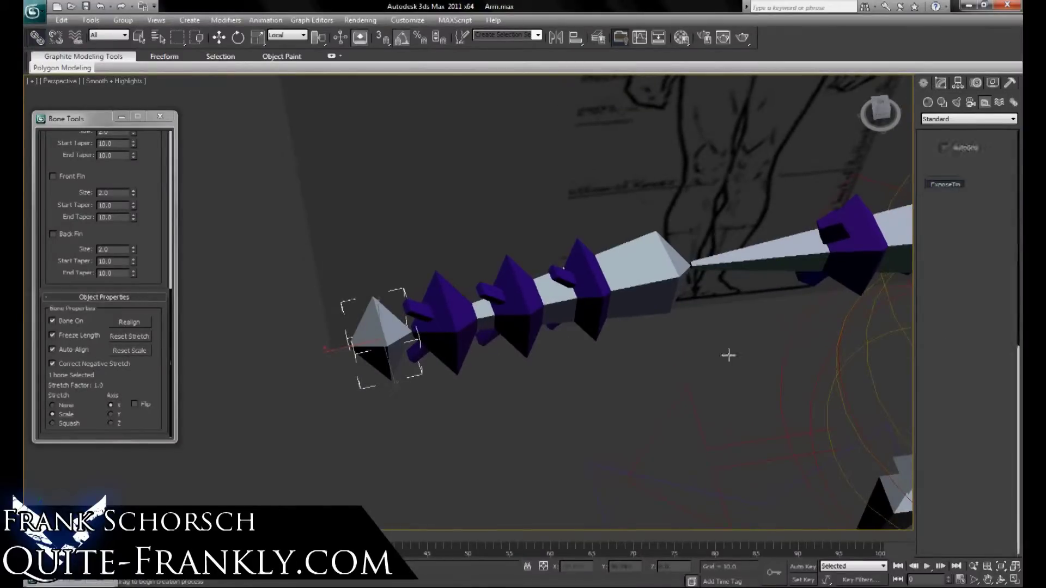
{"action": "left_click", "coordinate": [477, 469]}
{"action": "right_click", "coordinate": [477, 468]}
{"action": "key", "text": "alt+a"}
{"action": "left_click", "coordinate": [382, 347]}
{"action": "left_click", "coordinate": [735, 380]}
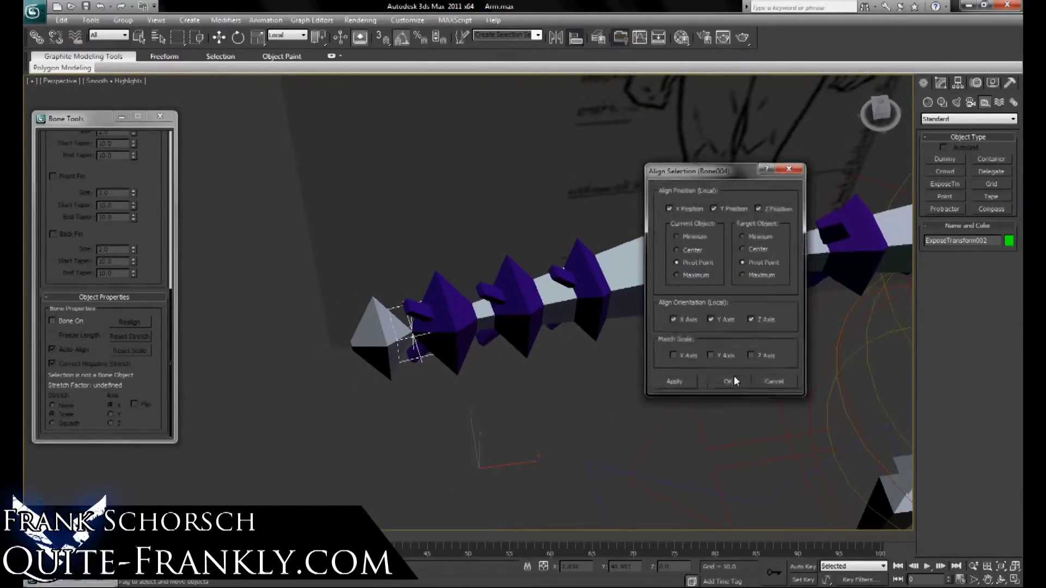
- Move the expose transform helper above the wrist, link it to the wrist end bone, and expose that bone's transform
{"action": "left_click_drag", "start_coordinate": [411, 309], "coordinate": [380, 345]}
{"action": "left_click", "coordinate": [45, 43]}
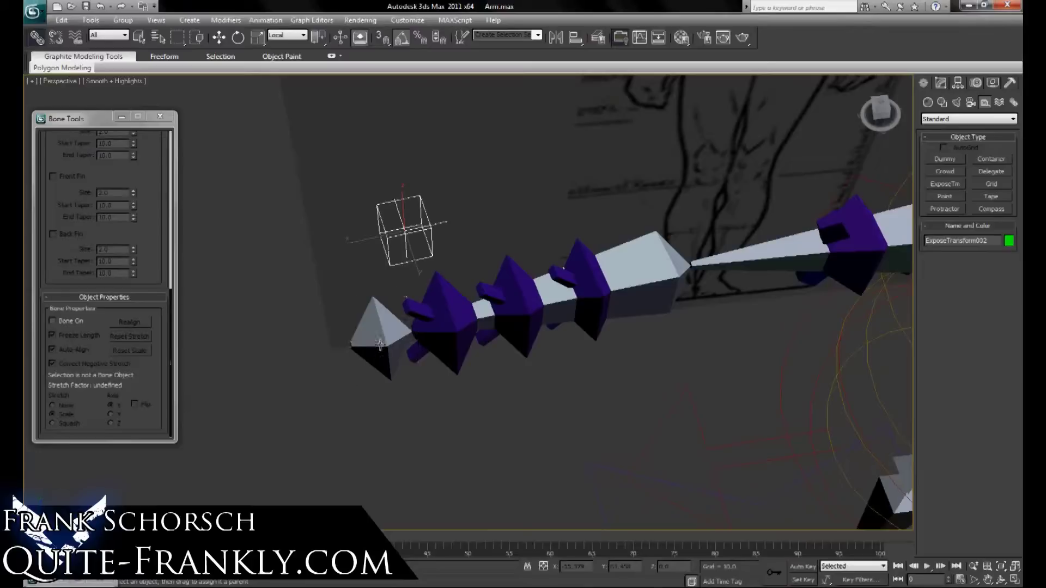
{"action": "left_click", "coordinate": [940, 85]}
{"action": "left_click", "coordinate": [950, 401]}
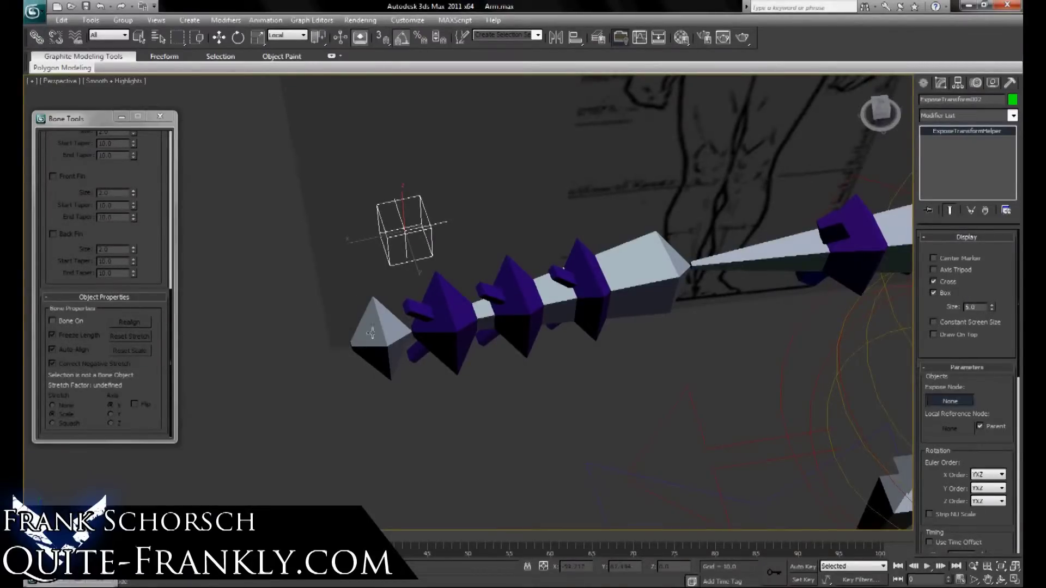
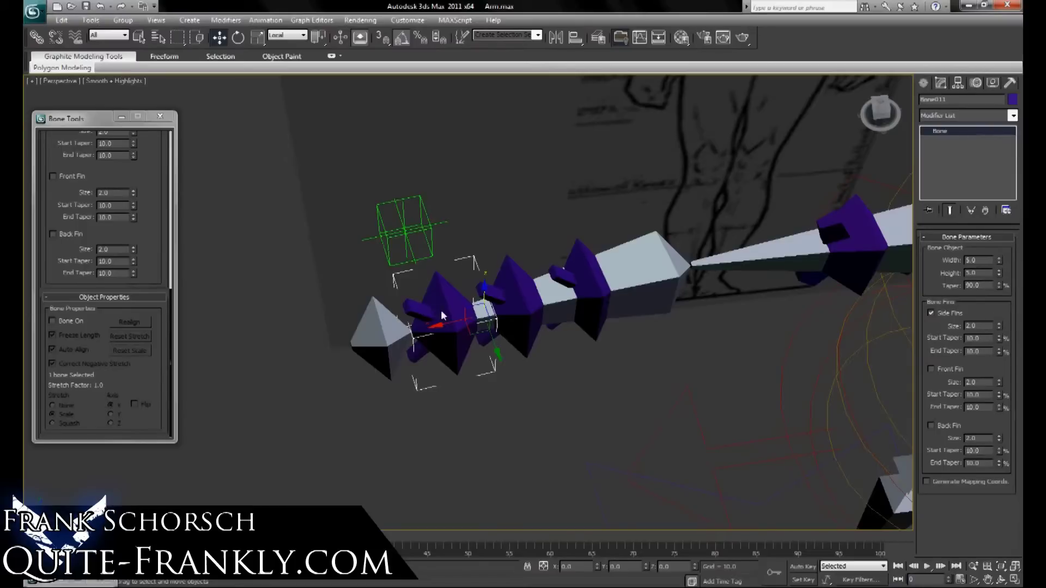
- Wire the Zero Euler X Rotation of the twist bone nearest the wrist one-way to the new helper's Local Euler X
{"action": "right_click", "coordinate": [440, 310]}
{"action": "left_click", "coordinate": [485, 414]}
{"action": "mouse_move", "coordinate": [499, 324]}
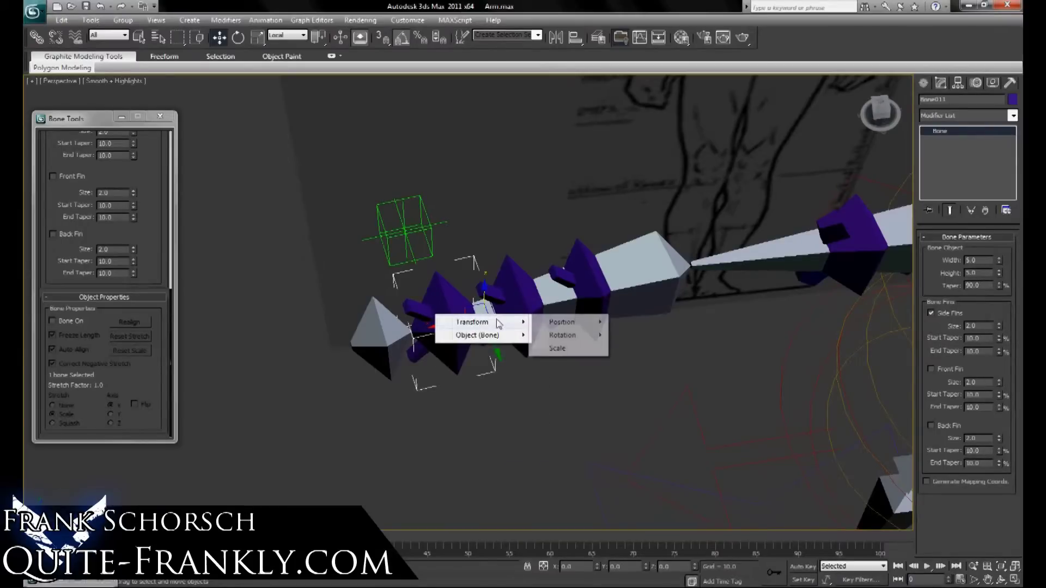
{"action": "mouse_move", "coordinate": [558, 337]}
{"action": "mouse_move", "coordinate": [648, 352]}
{"action": "left_click", "coordinate": [733, 359]}
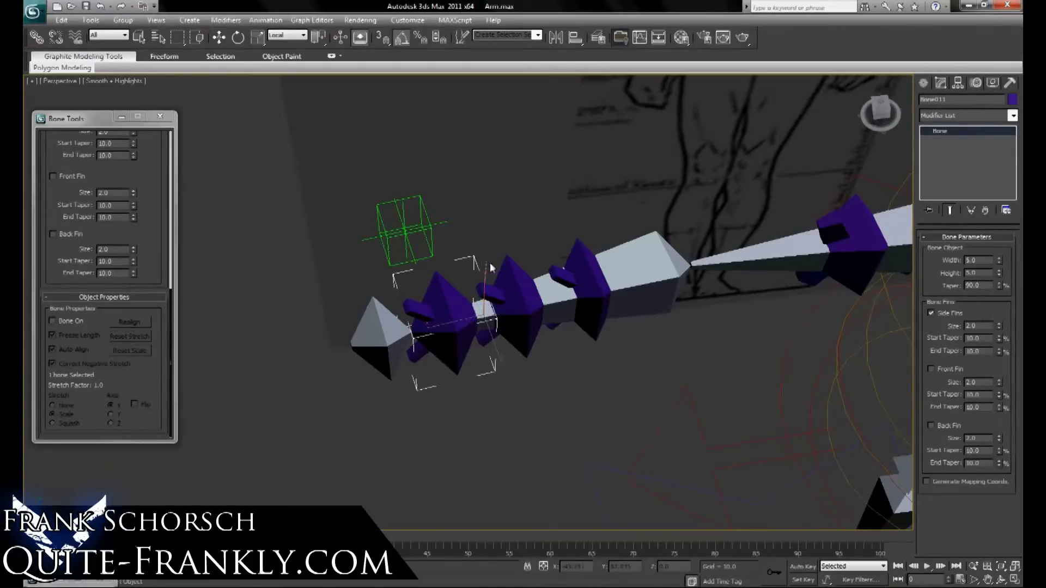
{"action": "left_click", "coordinate": [424, 232]}
{"action": "mouse_move", "coordinate": [455, 256]}
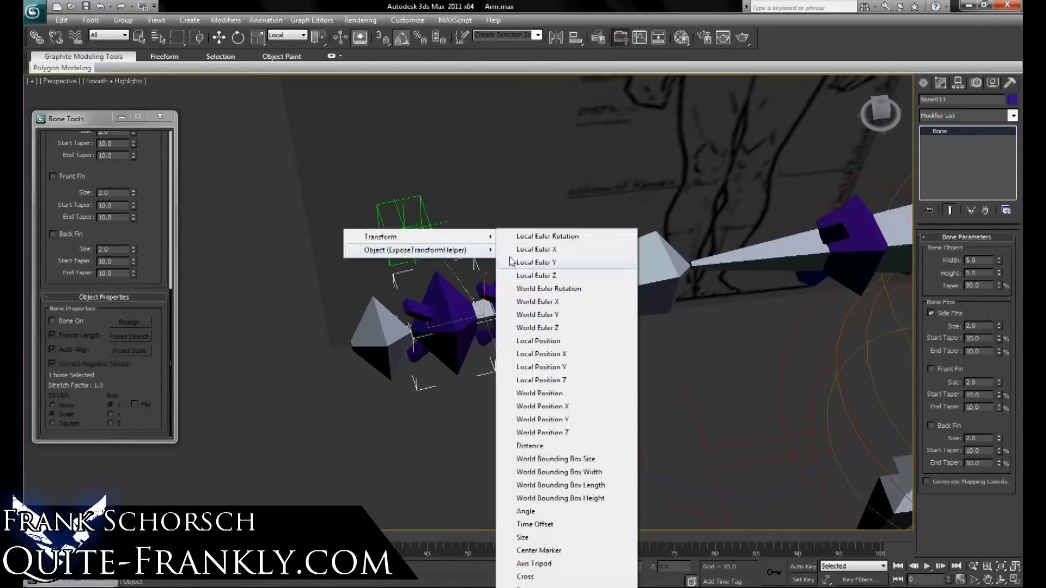
{"action": "left_click", "coordinate": [538, 259]}
{"action": "left_click", "coordinate": [539, 254]}
{"action": "left_click", "coordinate": [680, 129]}
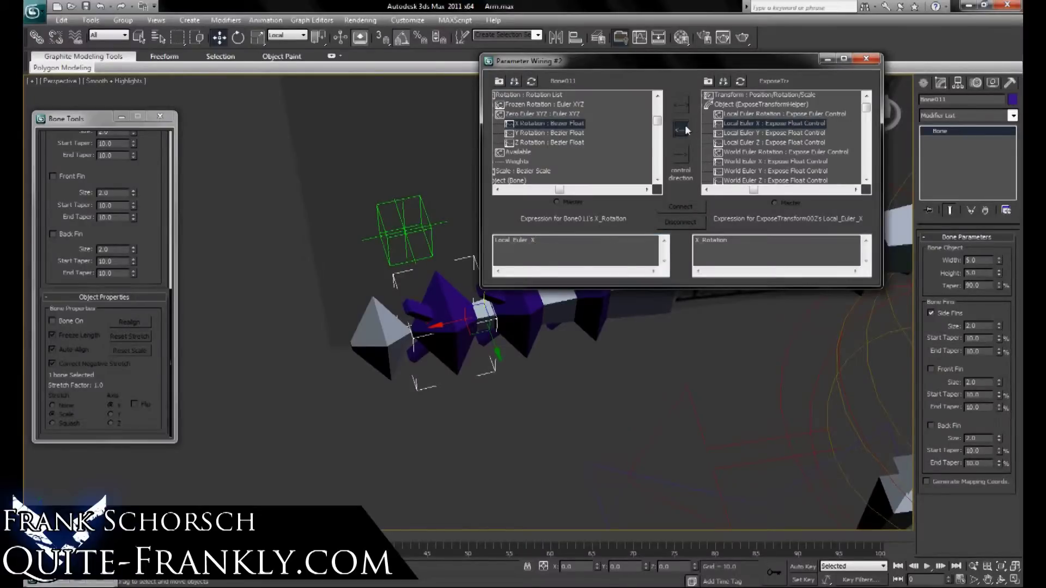
{"action": "left_click", "coordinate": [680, 207]}
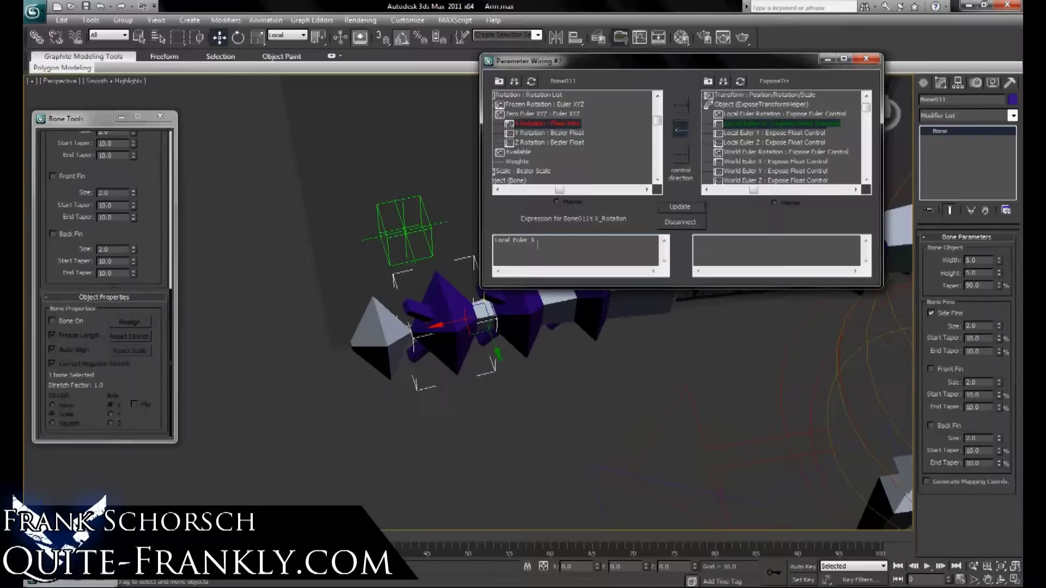
- Wire the middle forearm twist bone's Zero Euler X Rotation one-way from the helper with the expression Local_Euler_X*.66
{"action": "left_click", "coordinate": [530, 329]}
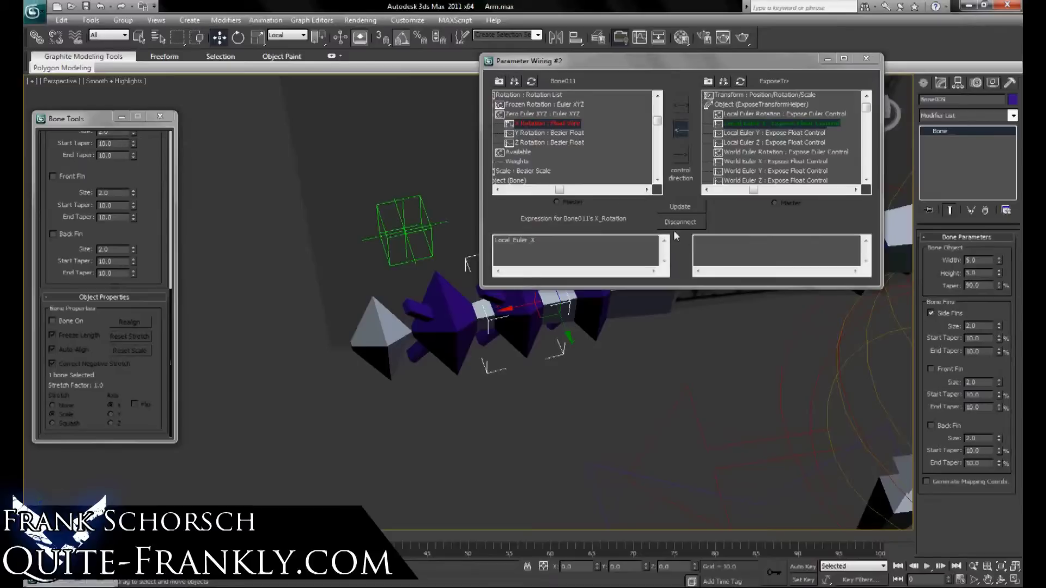
{"action": "left_click", "coordinate": [532, 81]}
{"action": "left_click", "coordinate": [510, 106]}
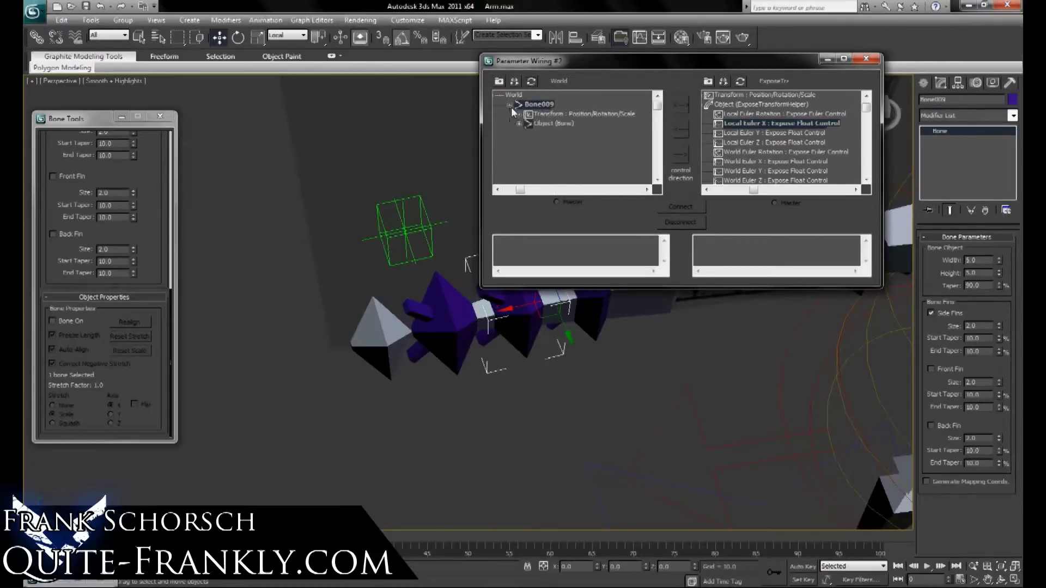
{"action": "left_click", "coordinate": [520, 114]}
{"action": "left_click", "coordinate": [528, 133]}
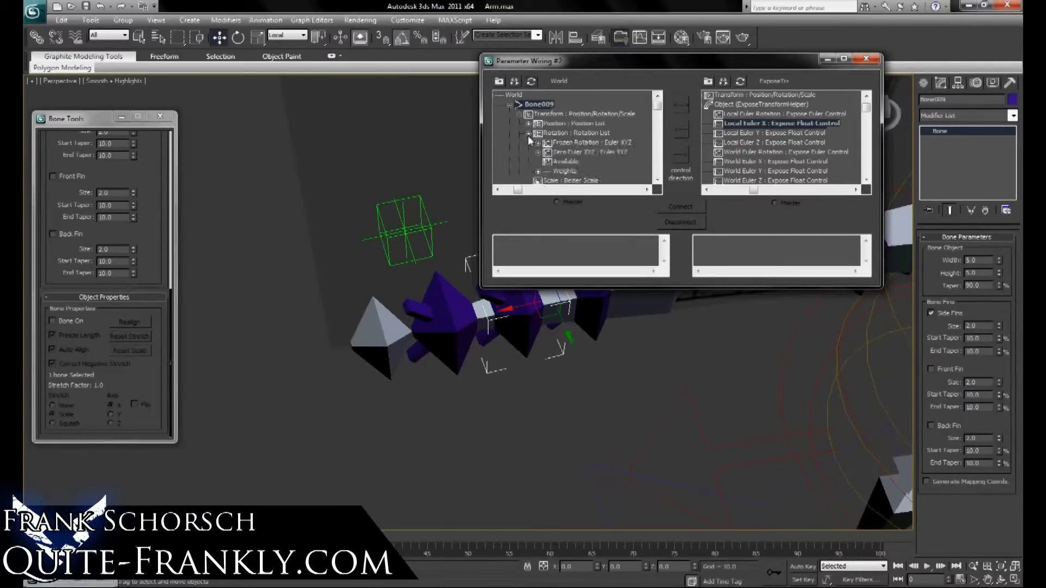
{"action": "left_click", "coordinate": [538, 152]}
{"action": "left_click", "coordinate": [594, 162]}
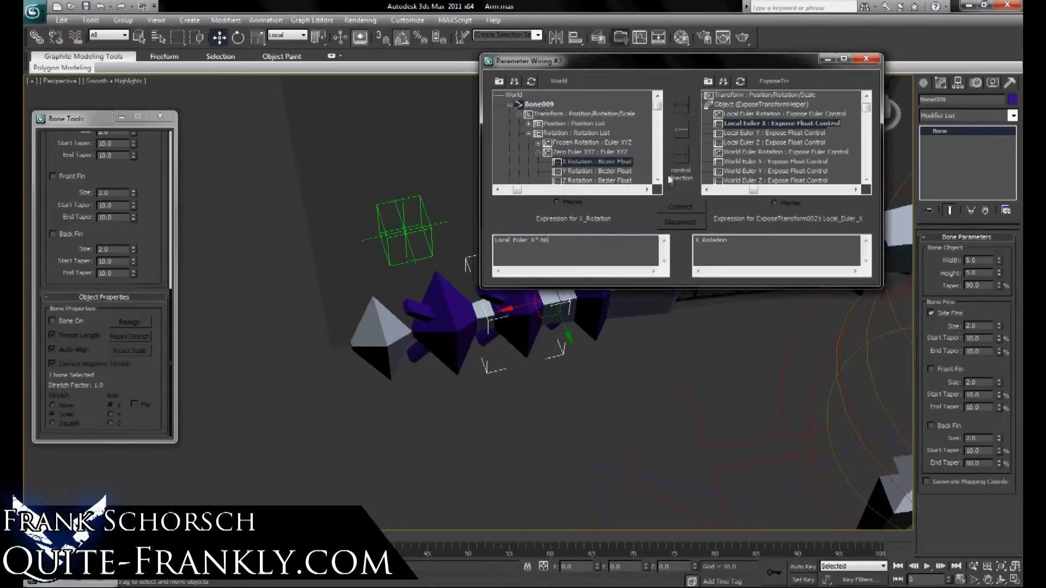
{"action": "left_click", "coordinate": [680, 130]}
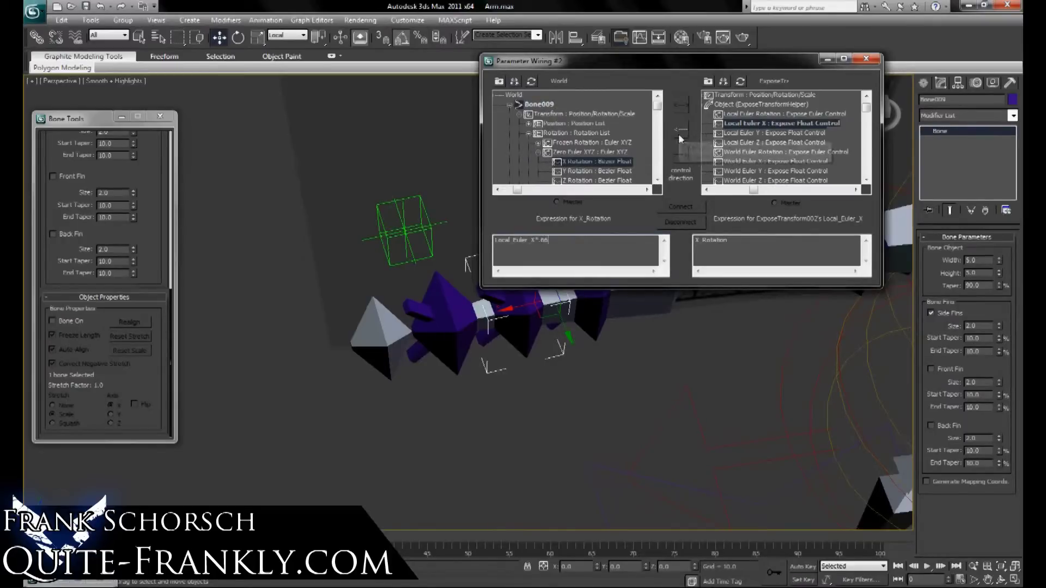
{"action": "left_click", "coordinate": [680, 208]}
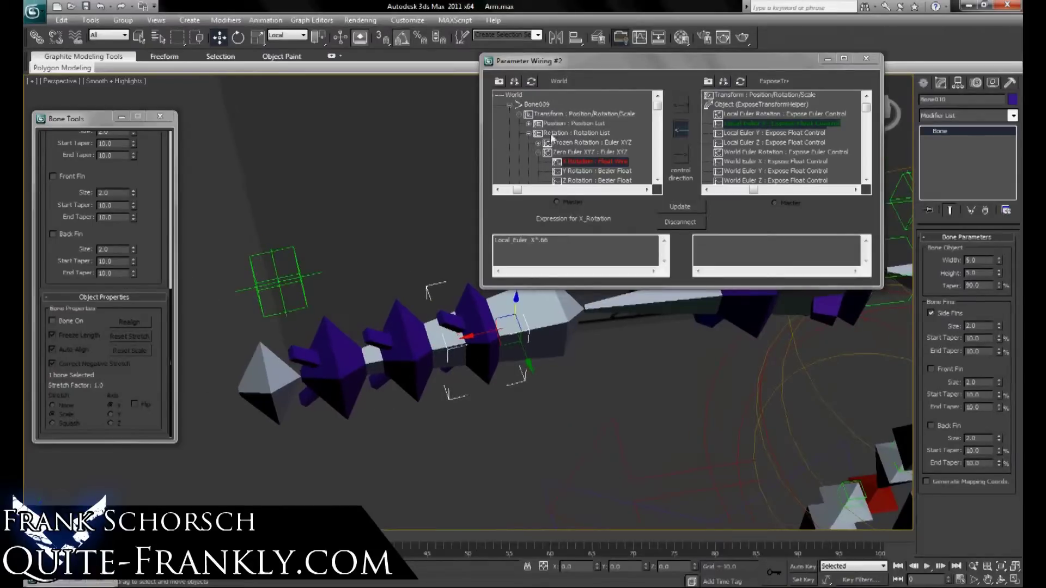
- Wire the Zero Euler X Rotation of the twist bone nearest the elbow from the helper with Local_Euler_X*.33, and finish wiring
{"action": "left_click", "coordinate": [535, 91]}
{"action": "left_click", "coordinate": [531, 82]}
{"action": "left_click", "coordinate": [510, 104]}
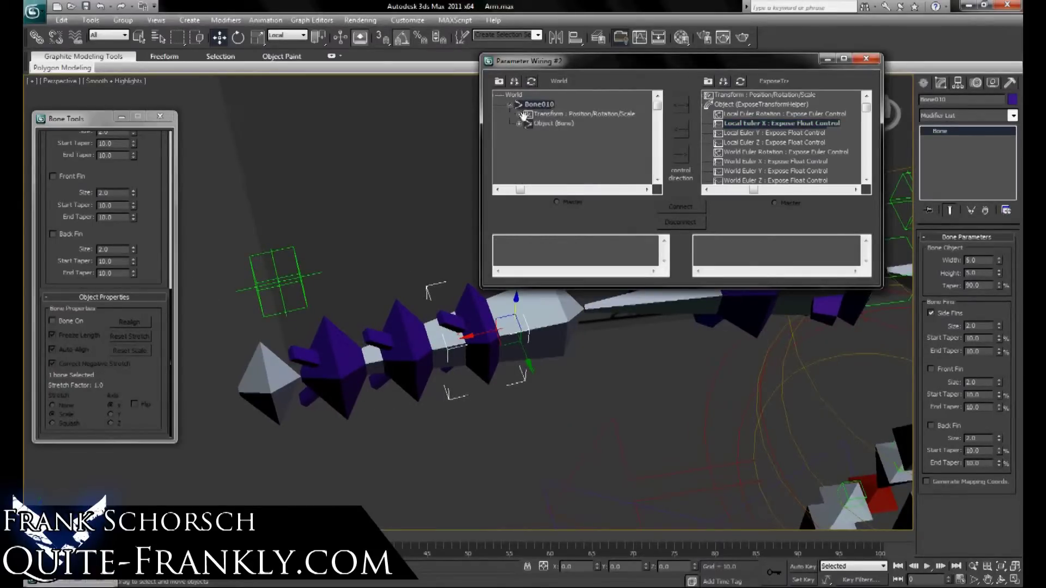
{"action": "left_click", "coordinate": [518, 114]}
{"action": "left_click", "coordinate": [529, 133]}
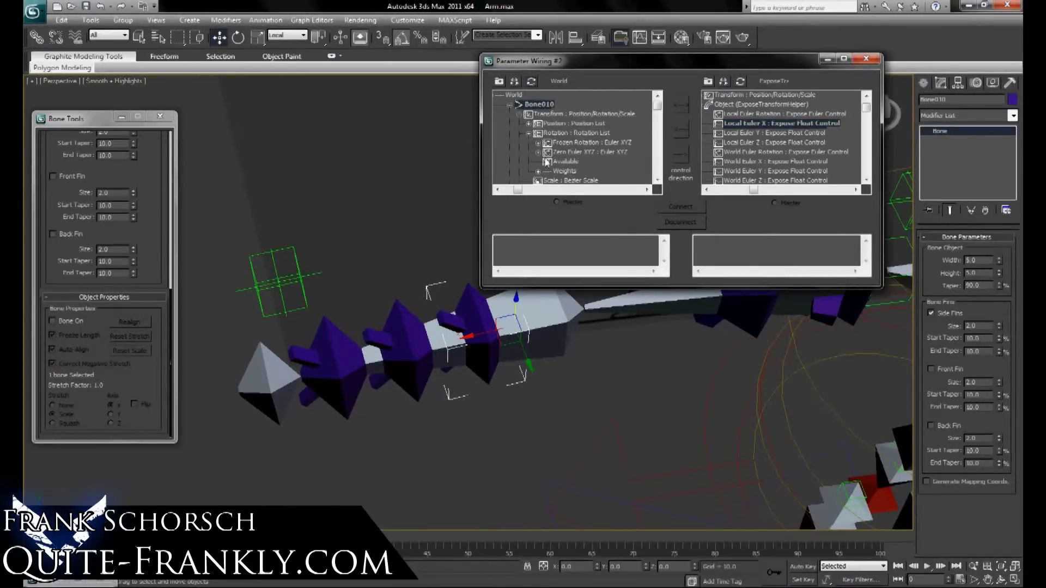
{"action": "left_click", "coordinate": [539, 153]}
{"action": "left_click", "coordinate": [576, 162]}
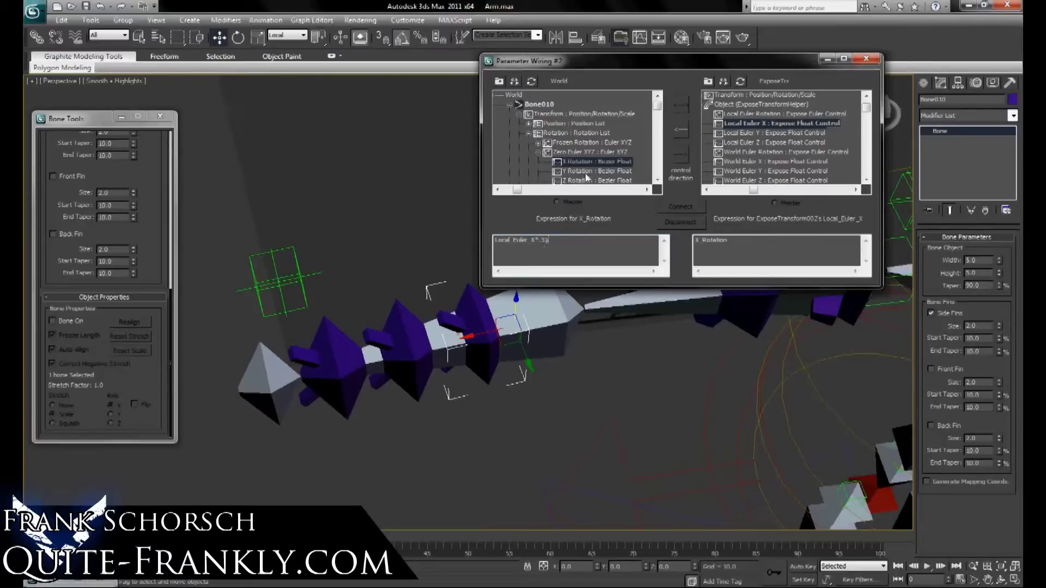
{"action": "left_click", "coordinate": [681, 129]}
{"action": "left_click", "coordinate": [680, 207]}
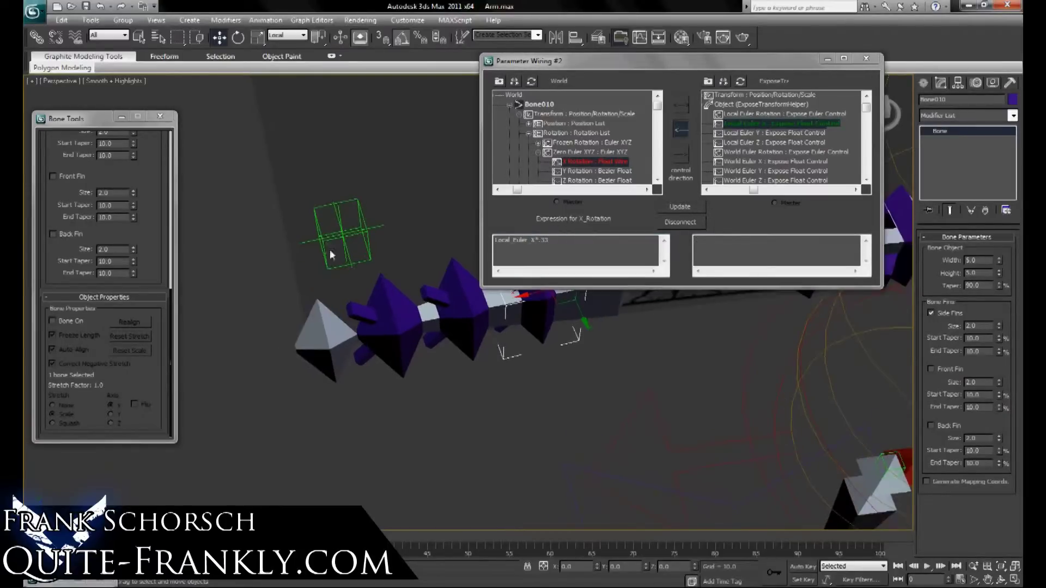
{"action": "left_click", "coordinate": [866, 58]}
- Test-rotate the wrist end bone and inspect the expose helper's Euler order settings
{"action": "left_click", "coordinate": [321, 343]}
{"action": "key", "text": "e"}
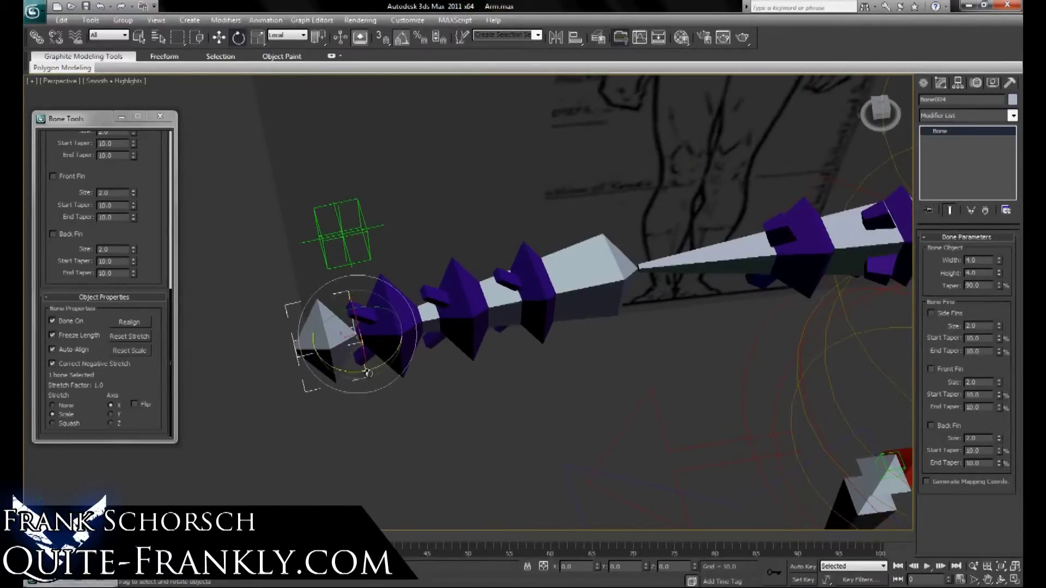
{"action": "left_click_drag", "start_coordinate": [361, 349], "coordinate": [329, 336]}
{"action": "left_click", "coordinate": [320, 239]}
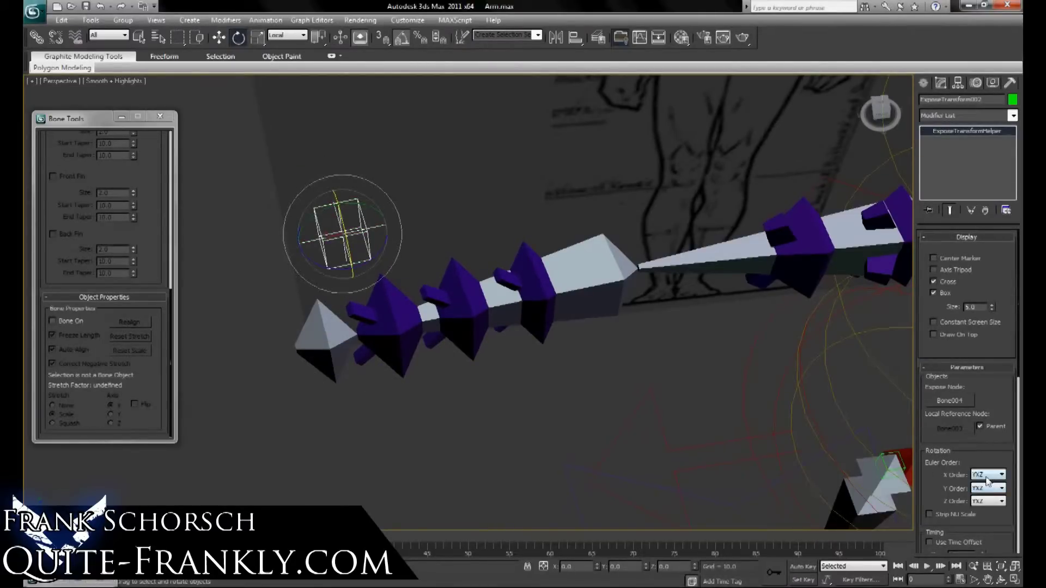
{"action": "middle_click_drag", "start_coordinate": [896, 435], "coordinate": [900, 468], "text": "alt"}
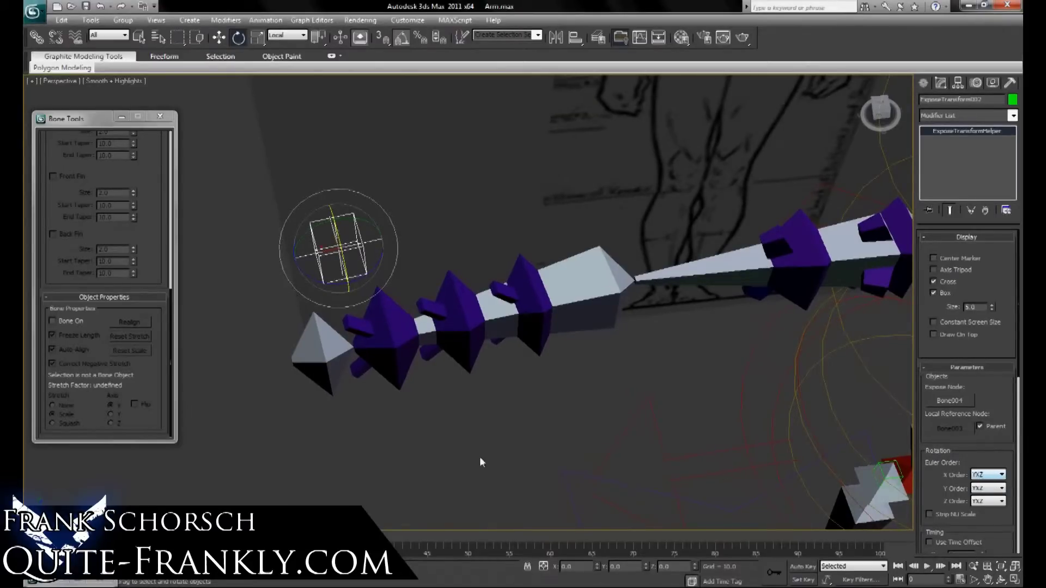
- Test bending the wrist end bone, including about its local Z axis, and revert each rotation
{"action": "left_click", "coordinate": [303, 372]}
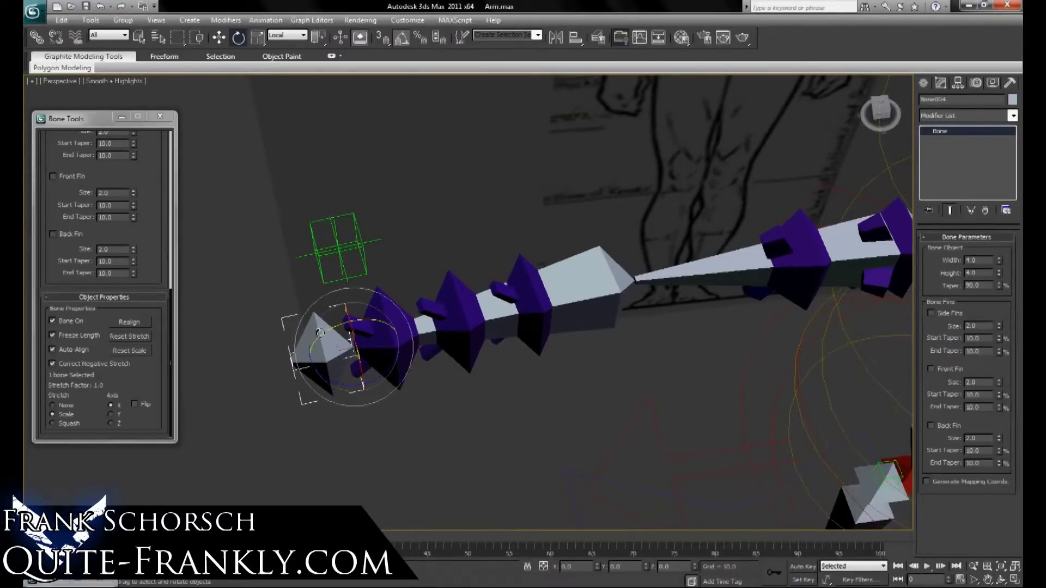
{"action": "left_click_drag", "start_coordinate": [319, 332], "coordinate": [368, 326]}
{"action": "key", "text": "ctrl+z"}
{"action": "left_click_drag", "start_coordinate": [354, 367], "coordinate": [307, 376]}
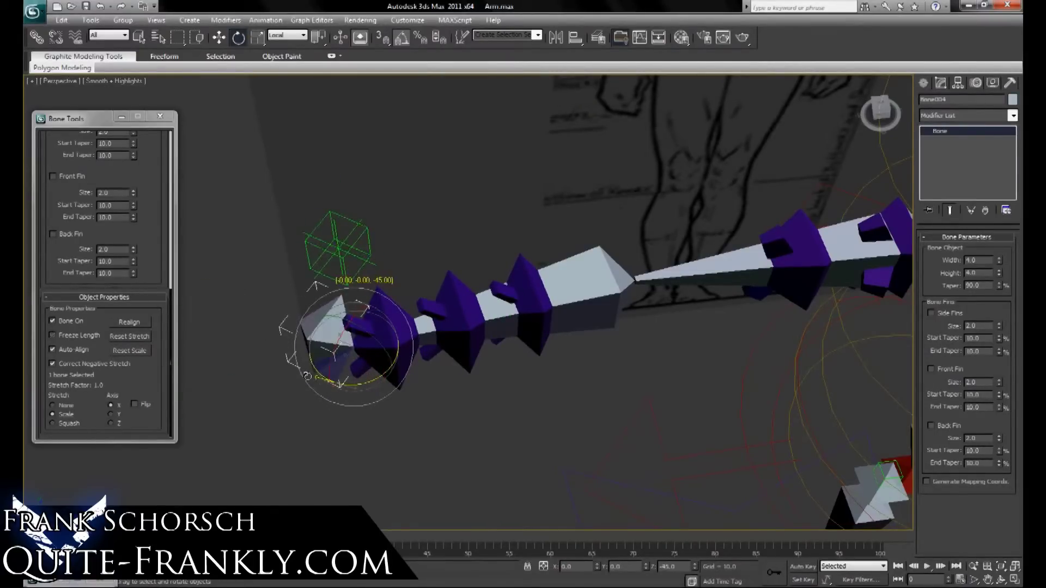
{"action": "right_click", "coordinate": [307, 376]}
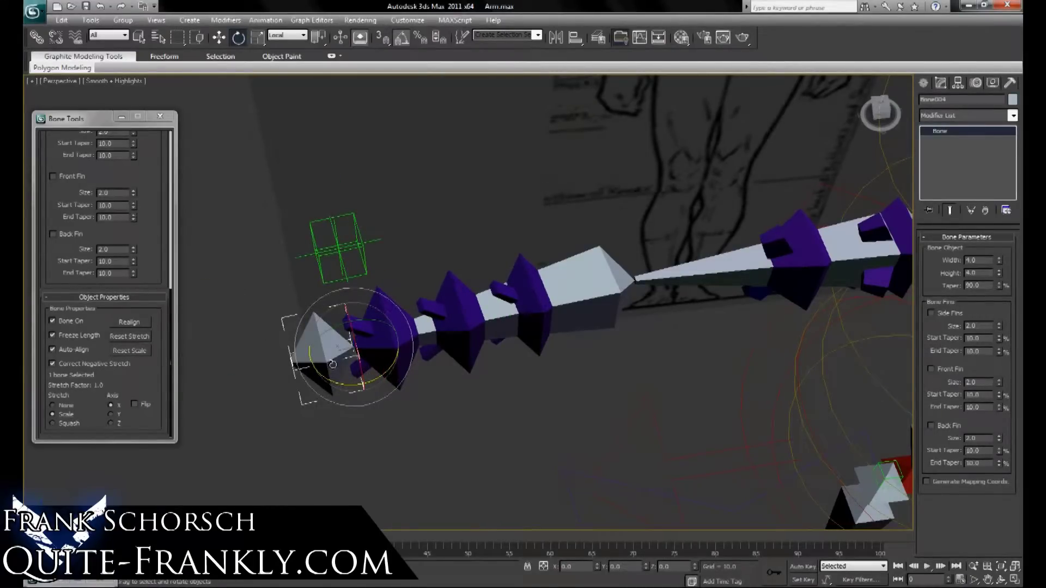
- Set the X, Y and Z Euler orders of the wrist's expose transform helper to YZX
{"action": "left_click", "coordinate": [349, 252]}
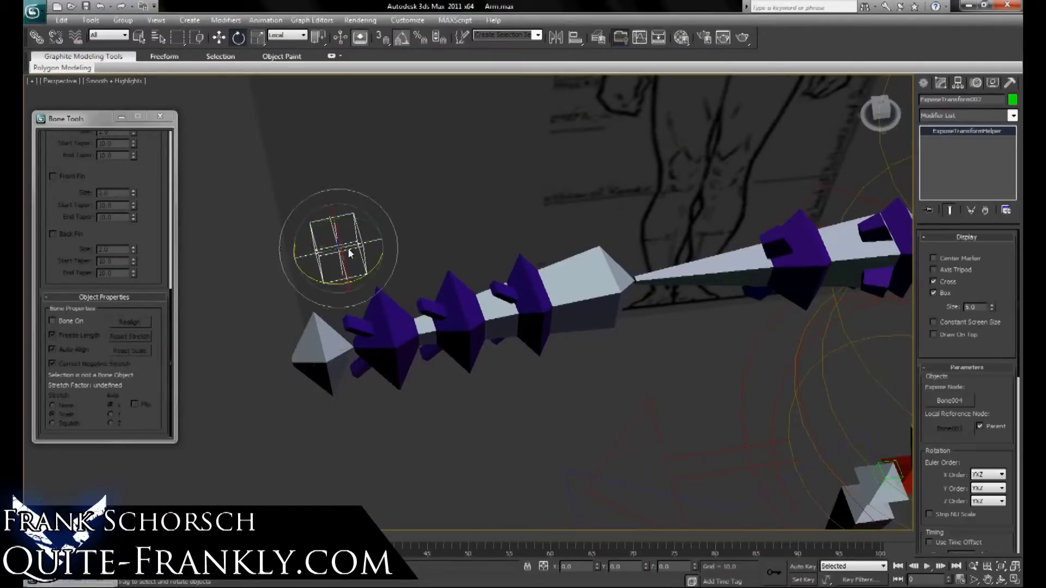
{"action": "left_click", "coordinate": [990, 475]}
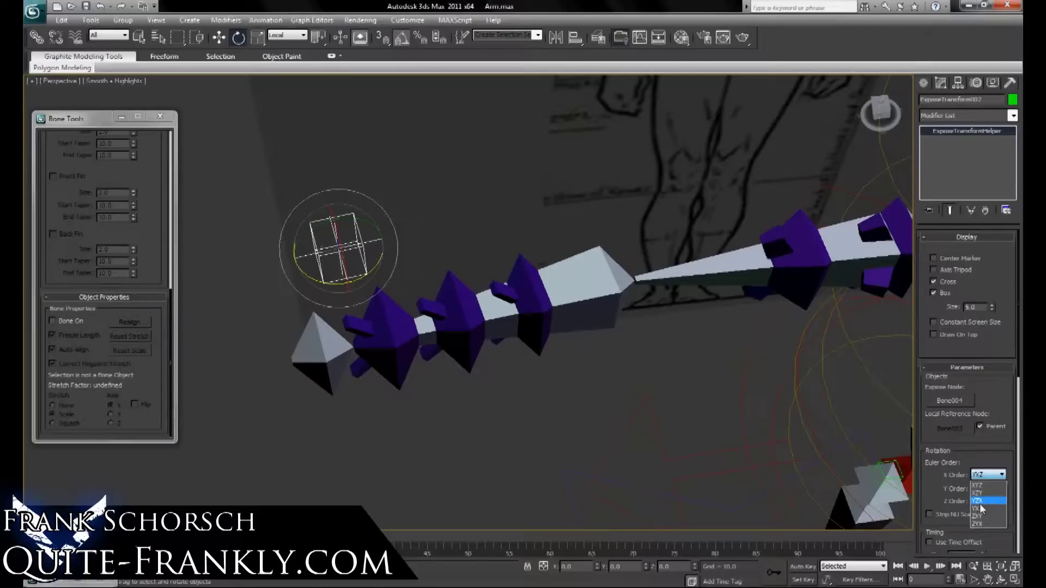
{"action": "left_click", "coordinate": [982, 501]}
{"action": "left_click", "coordinate": [988, 488]}
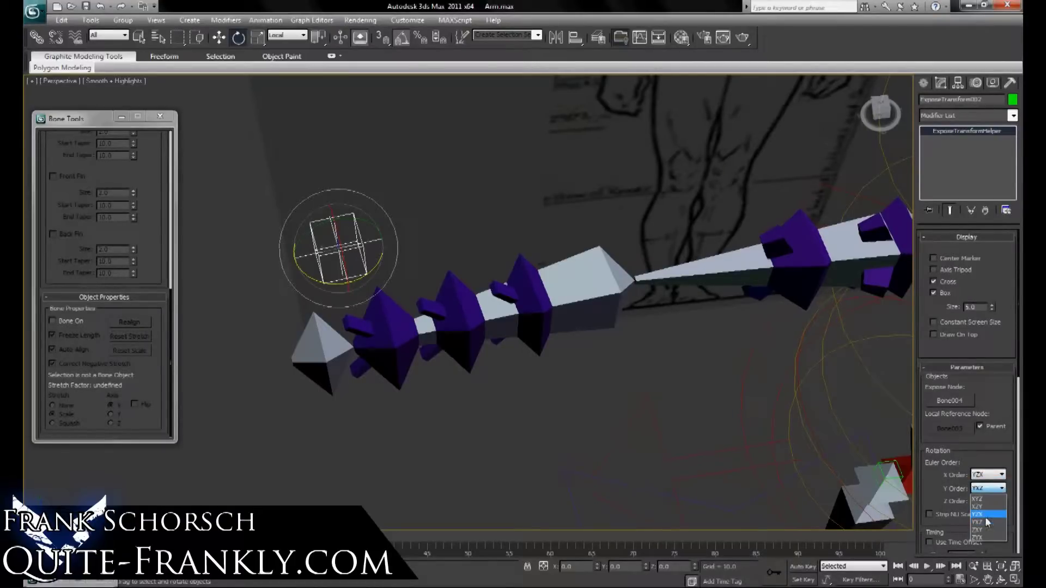
{"action": "left_click", "coordinate": [985, 515]}
{"action": "left_click", "coordinate": [988, 501]}
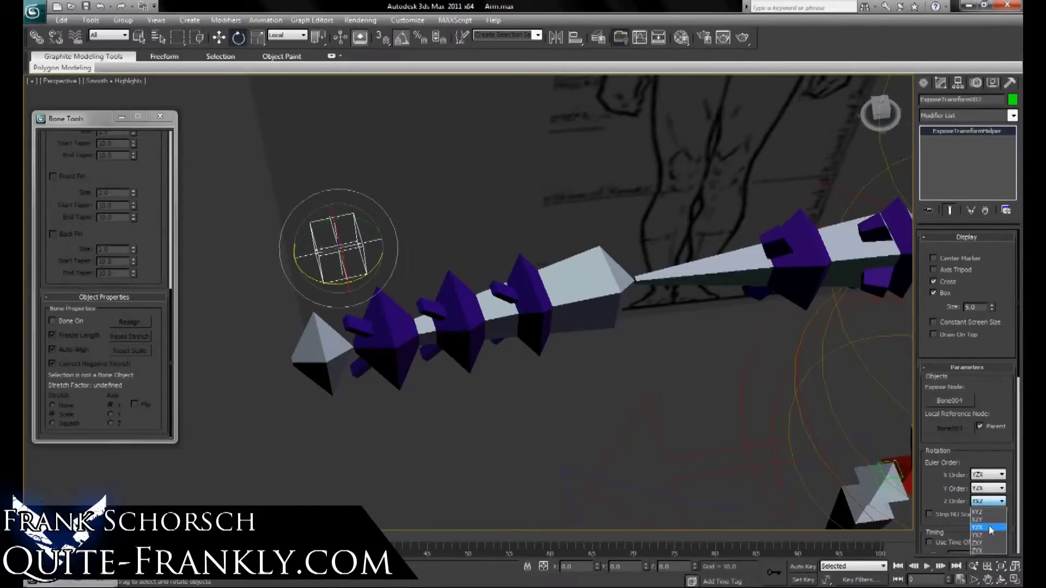
{"action": "left_click", "coordinate": [989, 527]}
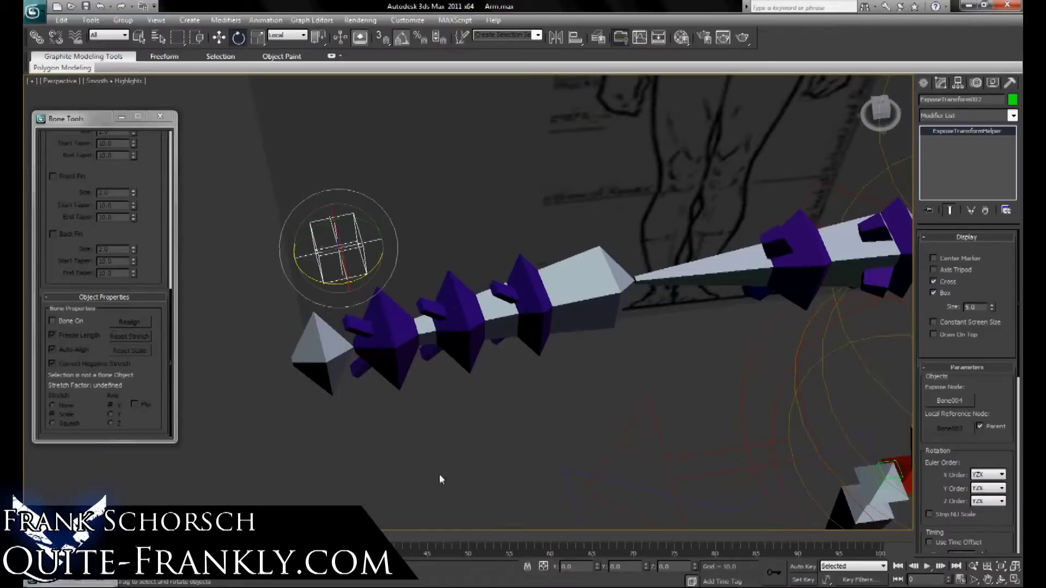
- Test the forearm twist by rotating the wrist end bone about its length and another axis, reverting each rotation
{"action": "left_click", "coordinate": [349, 352]}
{"action": "left_click_drag", "start_coordinate": [355, 354], "coordinate": [346, 470]}
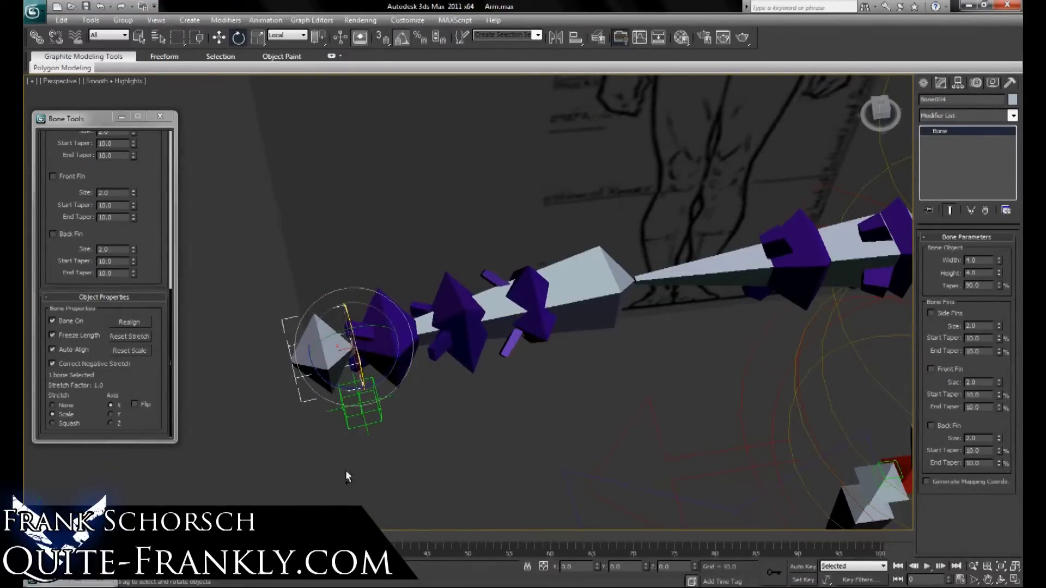
{"action": "key", "text": "ctrl+z"}
{"action": "left_click_drag", "start_coordinate": [329, 334], "coordinate": [398, 389]}
{"action": "right_click", "coordinate": [313, 362]}
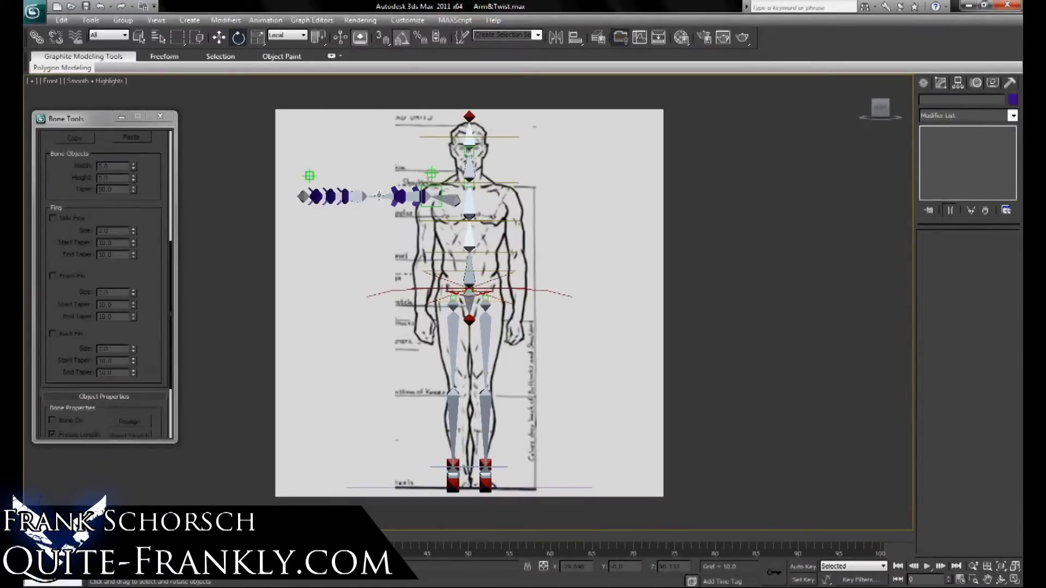
- Draw a short bone with an end bone in the Front view, just above and beyond the wrist, 2.0 wide and high
{"action": "middle_click_drag", "start_coordinate": [355, 194], "coordinate": [616, 211]}
{"action": "scroll", "coordinate": [553, 191], "scroll_direction": "up", "scroll_amount": 2}
{"action": "scroll", "coordinate": [513, 307], "scroll_direction": "up", "scroll_amount": 1}
{"action": "middle_click_drag", "start_coordinate": [554, 190], "coordinate": [482, 338]}
{"action": "scroll", "coordinate": [531, 302], "scroll_direction": "up", "scroll_amount": 2}
{"action": "middle_click_drag", "start_coordinate": [531, 305], "coordinate": [430, 357]}
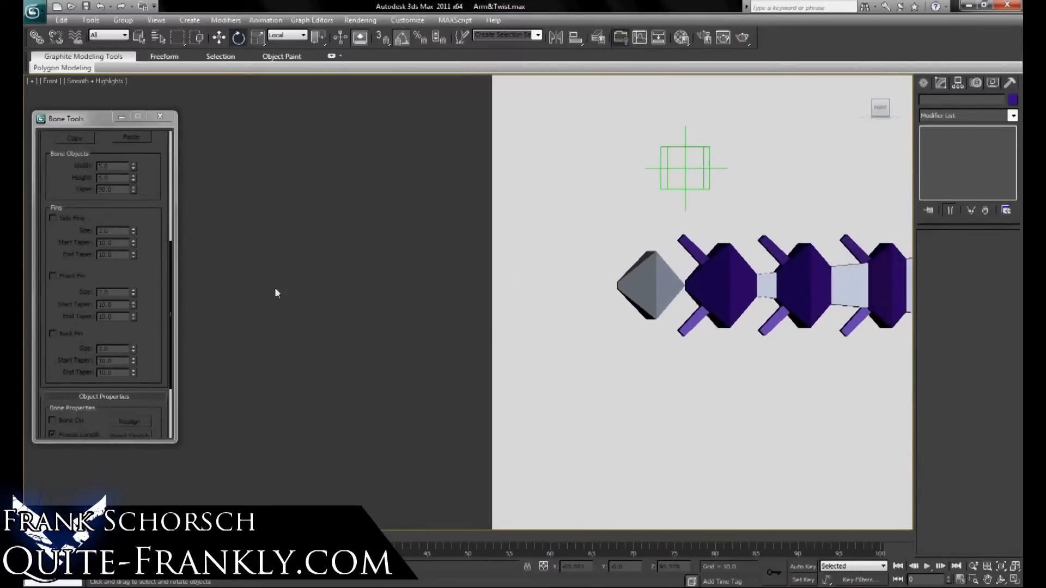
{"action": "scroll", "coordinate": [119, 212], "scroll_direction": "up", "scroll_amount": 5}
{"action": "left_click", "coordinate": [76, 193]}
{"action": "middle_click_drag", "start_coordinate": [744, 284], "coordinate": [643, 339]}
{"action": "scroll", "coordinate": [536, 314], "scroll_direction": "up", "scroll_amount": 2}
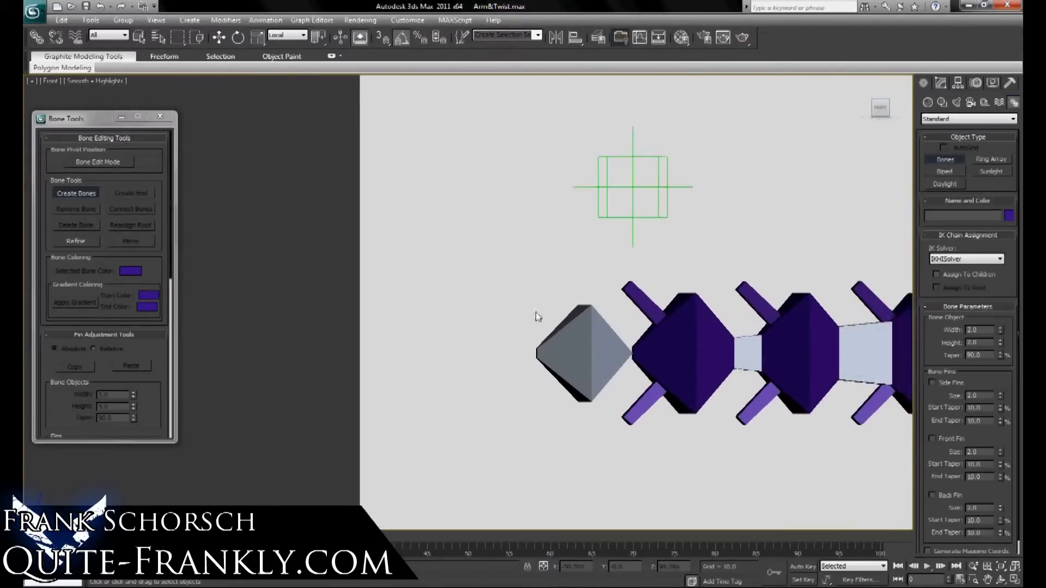
{"action": "middle_click_drag", "start_coordinate": [536, 313], "coordinate": [570, 289]}
{"action": "left_click", "coordinate": [557, 275]}
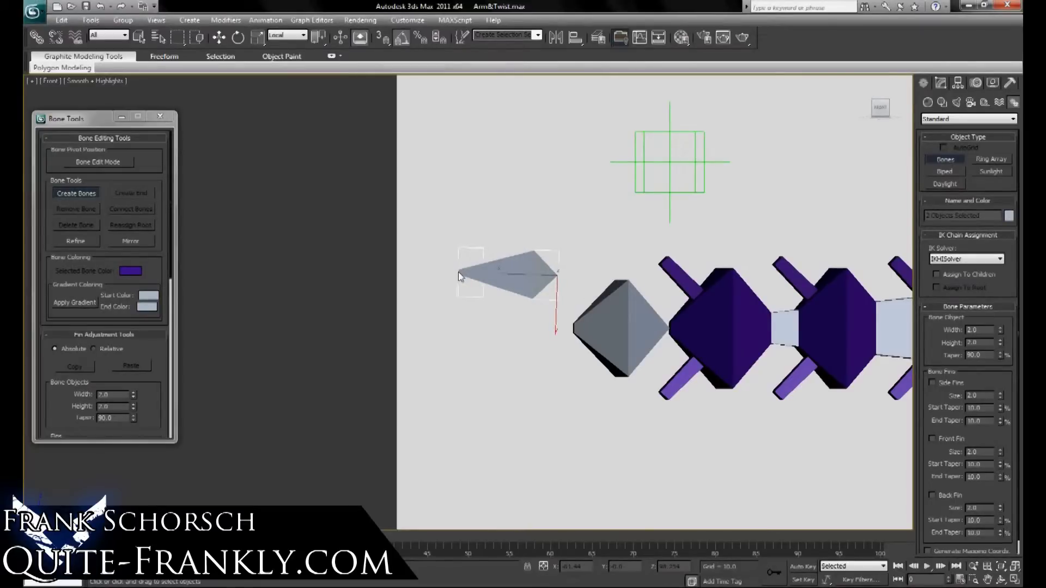
{"action": "middle_click_drag", "start_coordinate": [441, 224], "coordinate": [462, 244]}
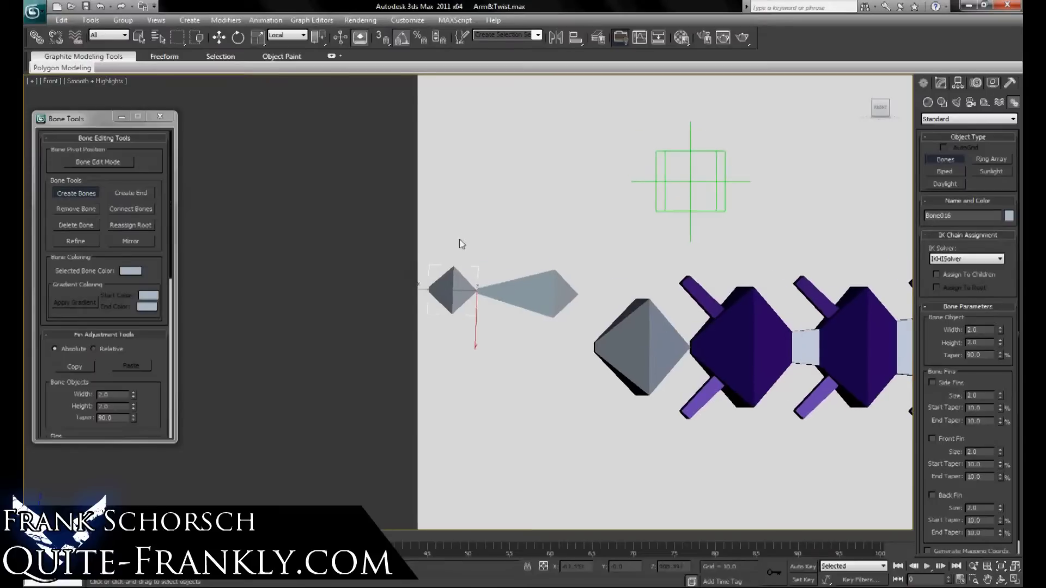
- Draw a downward-curving chain of three finger bones plus an end bone in the Front view, above the short palm bone
{"action": "left_click", "coordinate": [524, 235]}
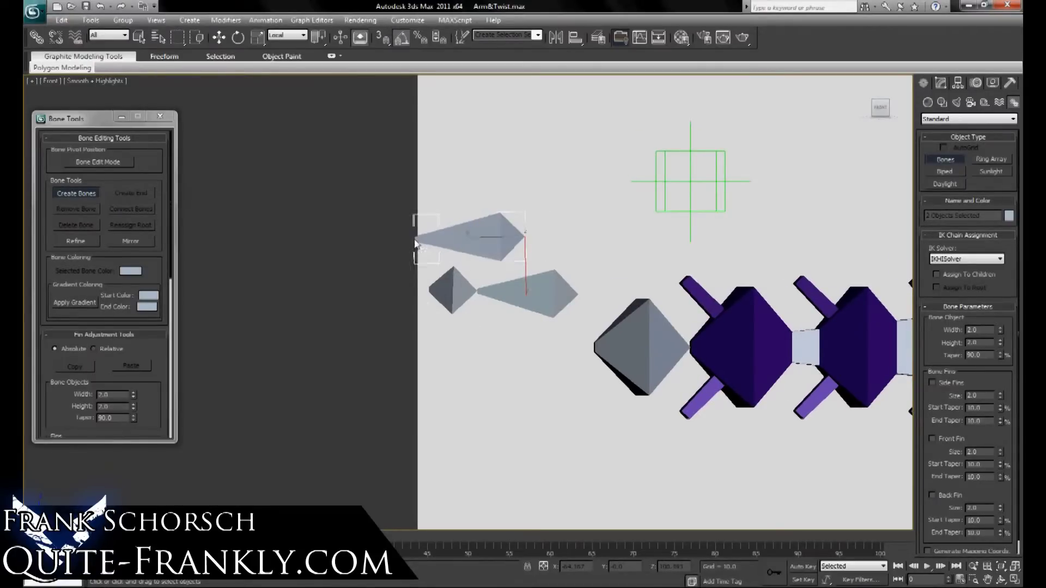
{"action": "left_click", "coordinate": [412, 242]}
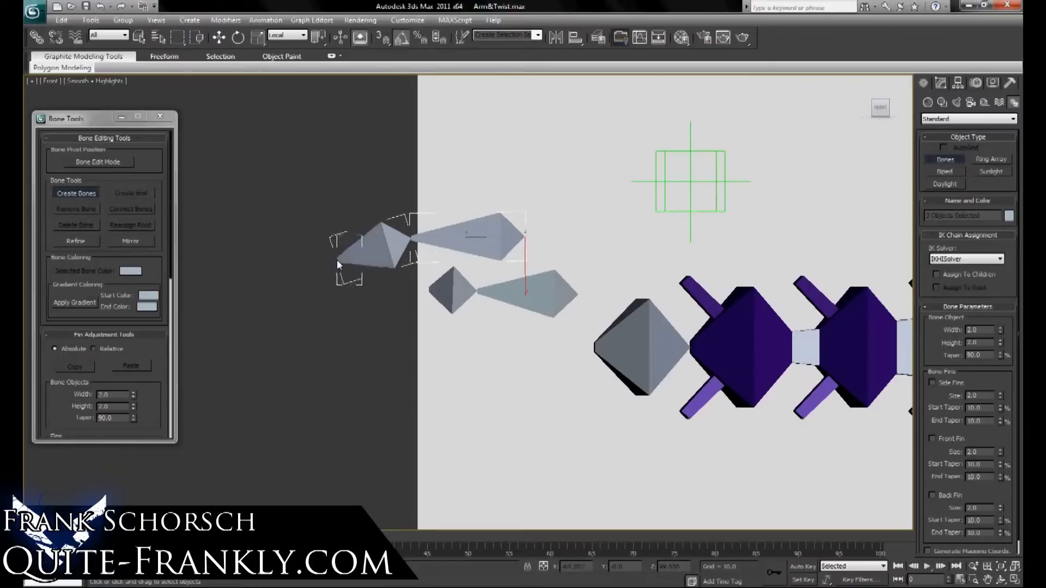
{"action": "left_click", "coordinate": [338, 260]}
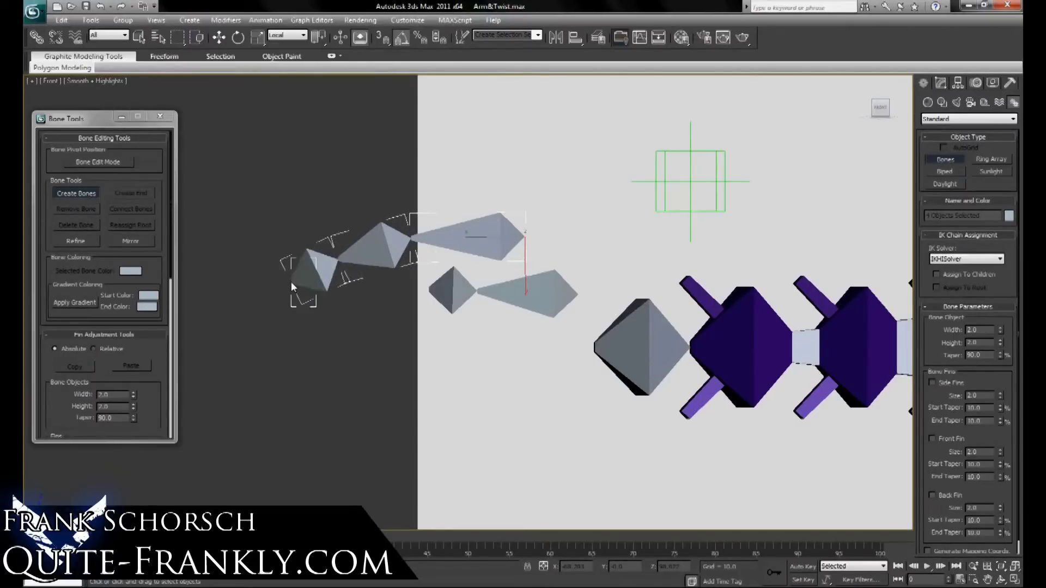
{"action": "right_click", "coordinate": [292, 283]}
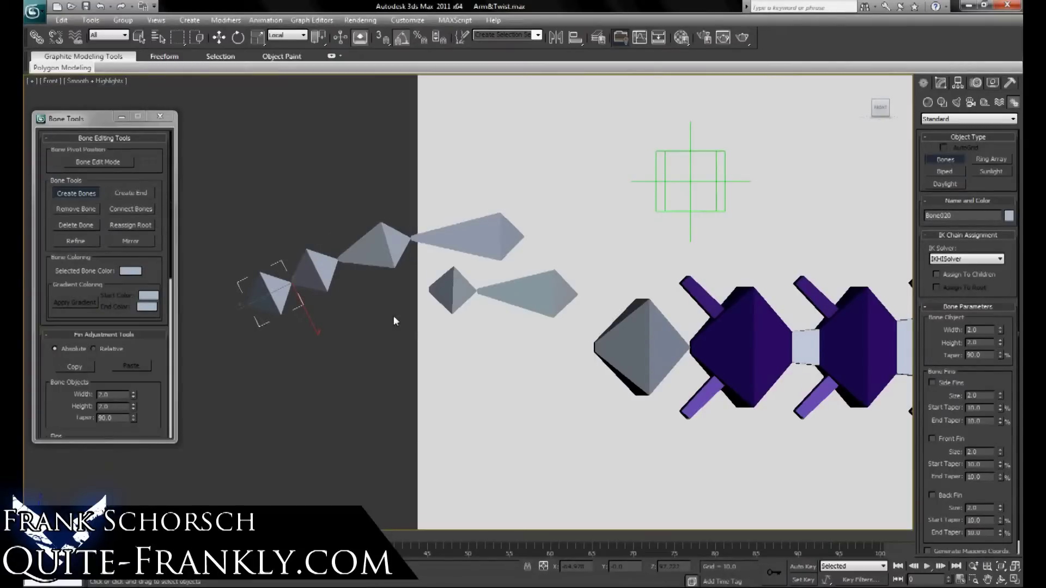
- Copy the whole middle finger chain sideways in the Perspective view to make the index finger chain
{"action": "key", "text": "e"}
{"action": "left_click", "coordinate": [491, 248]}
{"action": "key", "text": "p"}
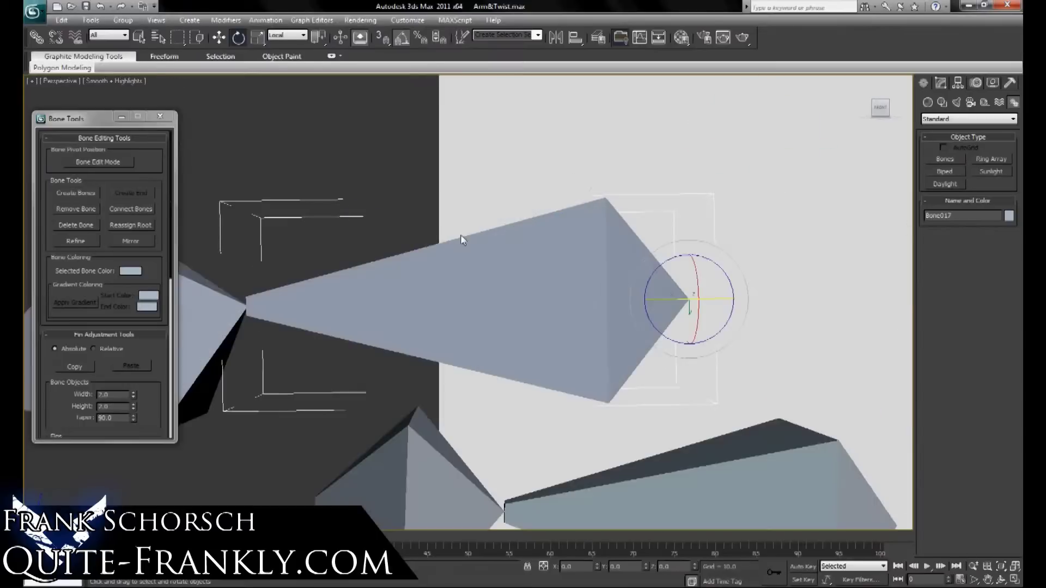
{"action": "middle_click_drag", "start_coordinate": [445, 145], "coordinate": [513, 253], "text": "alt"}
{"action": "scroll", "coordinate": [567, 250], "scroll_direction": "down", "scroll_amount": 4}
{"action": "double_click", "coordinate": [462, 254]}
{"action": "key", "text": "w"}
{"action": "left_click_drag", "start_coordinate": [506, 269], "coordinate": [581, 317], "text": "shift"}
{"action": "left_click", "coordinate": [523, 349]}
- Shorten the index finger by moving its joints back along their local X axes in Bone Edit Mode
{"action": "mouse_move", "coordinate": [524, 350]}
{"action": "middle_mouse_down", "text": "alt"}
{"action": "mouse_move", "coordinate": [496, 354]}
{"action": "mouse_move", "coordinate": [471, 308]}
{"action": "mouse_move", "coordinate": [484, 417]}
{"action": "middle_mouse_up", "text": "alt"}
{"action": "left_click", "coordinate": [482, 371]}
{"action": "left_click", "coordinate": [129, 166]}
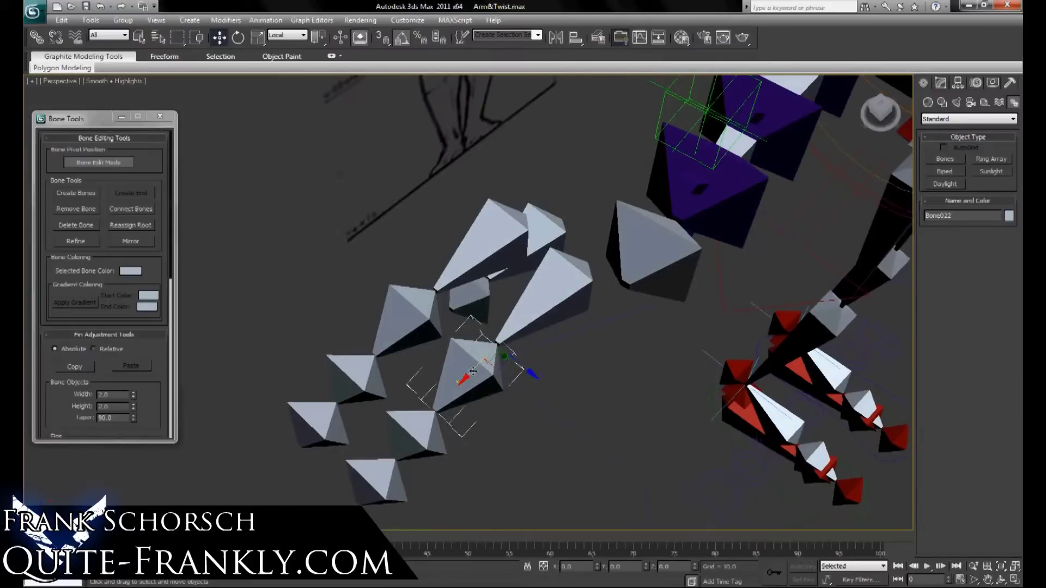
{"action": "left_click_drag", "start_coordinate": [478, 364], "coordinate": [475, 361]}
{"action": "left_click", "coordinate": [417, 430]}
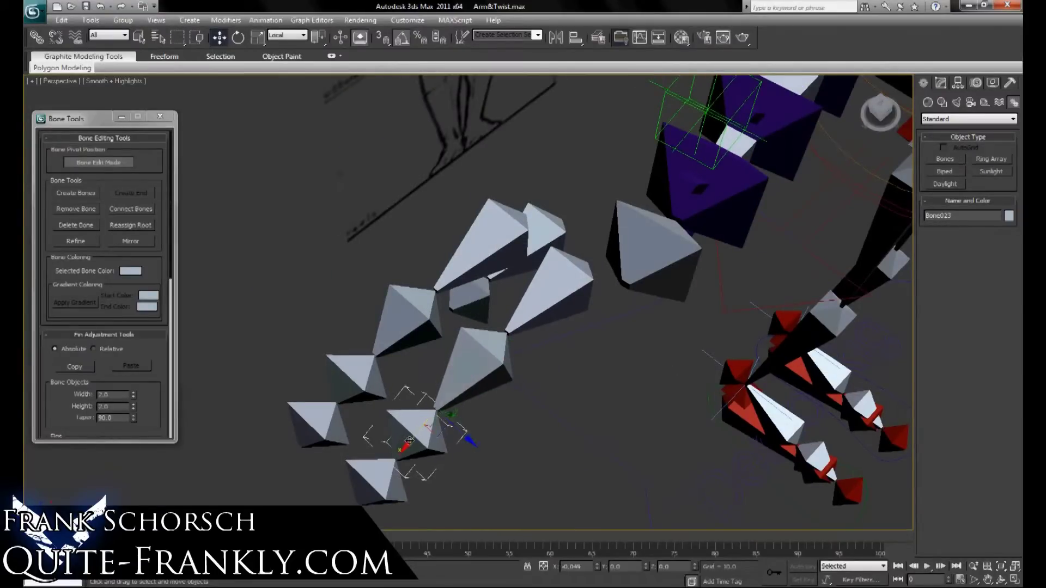
{"action": "left_click", "coordinate": [386, 470]}
{"action": "left_click_drag", "start_coordinate": [370, 486], "coordinate": [384, 470]}
{"action": "left_click", "coordinate": [480, 375]}
{"action": "left_click_drag", "start_coordinate": [474, 364], "coordinate": [478, 360]}
{"action": "left_click", "coordinate": [430, 433]}
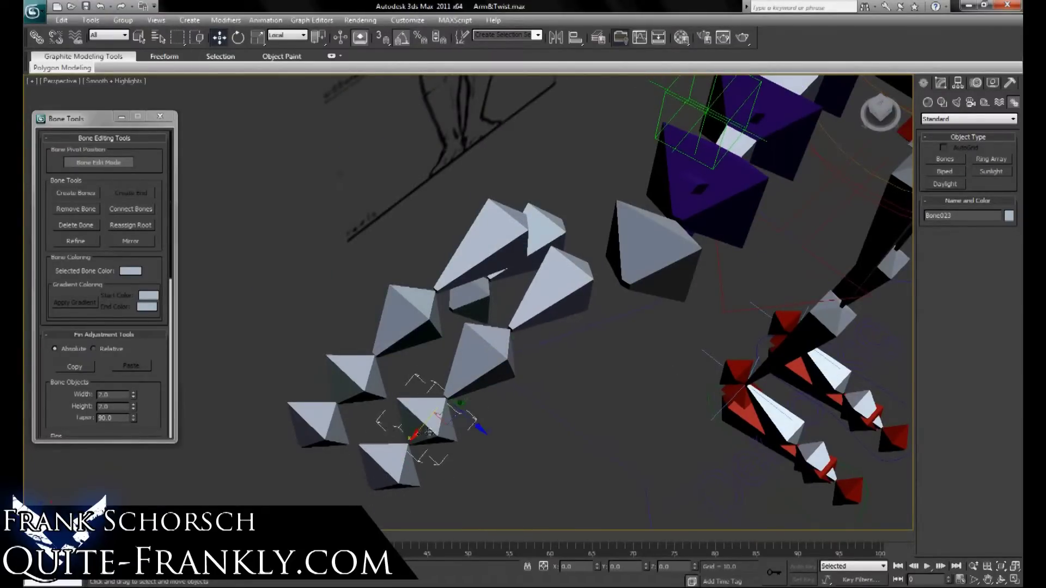
{"action": "left_click_drag", "start_coordinate": [416, 435], "coordinate": [422, 427]}
{"action": "left_click", "coordinate": [401, 448]}
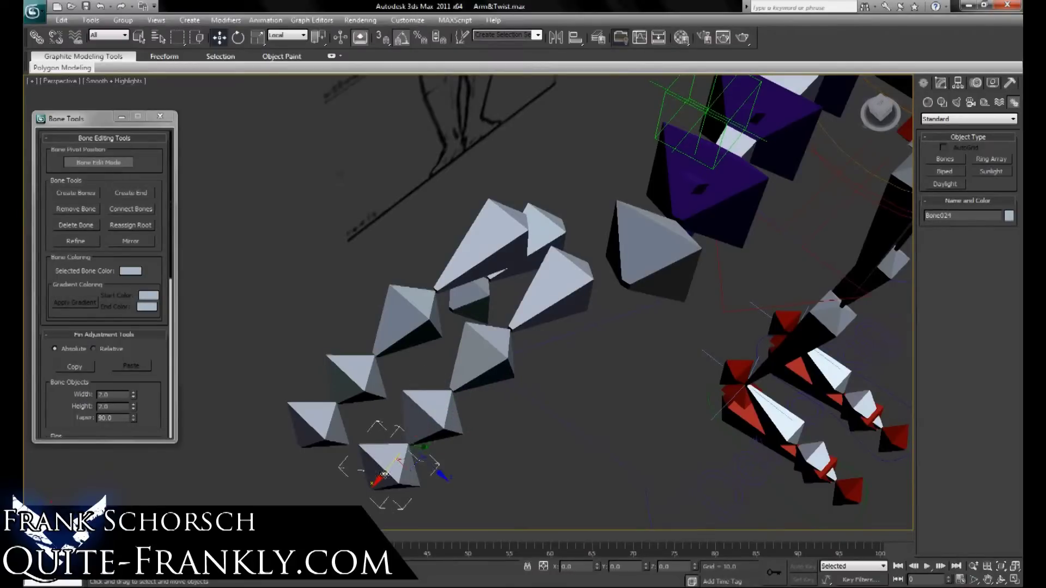
{"action": "left_click_drag", "start_coordinate": [384, 474], "coordinate": [386, 471]}
- Copy the whole index finger chain along the View Y axis to the other side of the middle finger, as the ring finger
{"action": "double_click", "coordinate": [551, 290]}
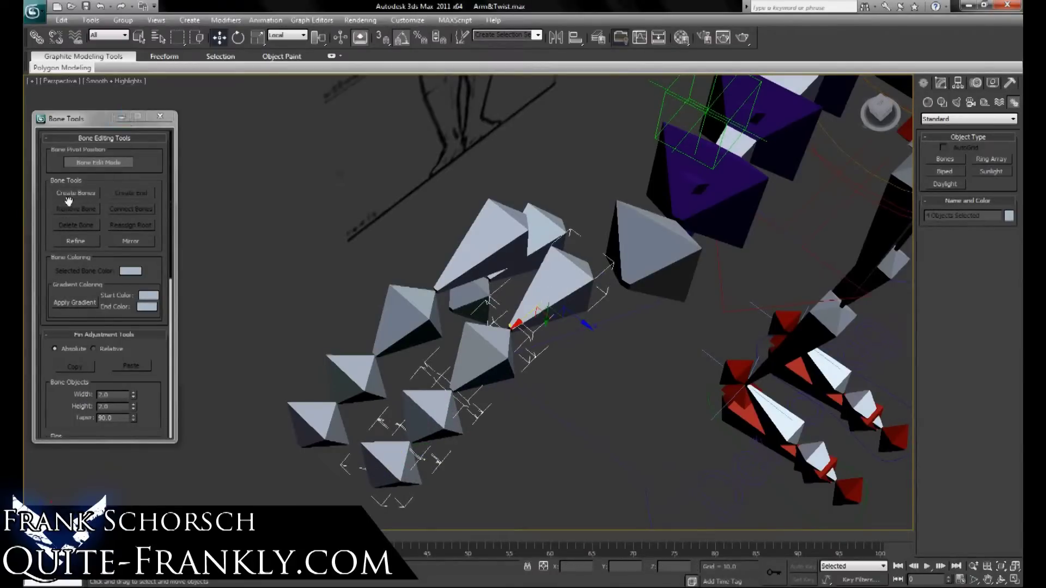
{"action": "left_click", "coordinate": [91, 163]}
{"action": "middle_click_drag", "start_coordinate": [370, 181], "coordinate": [349, 172], "text": "alt"}
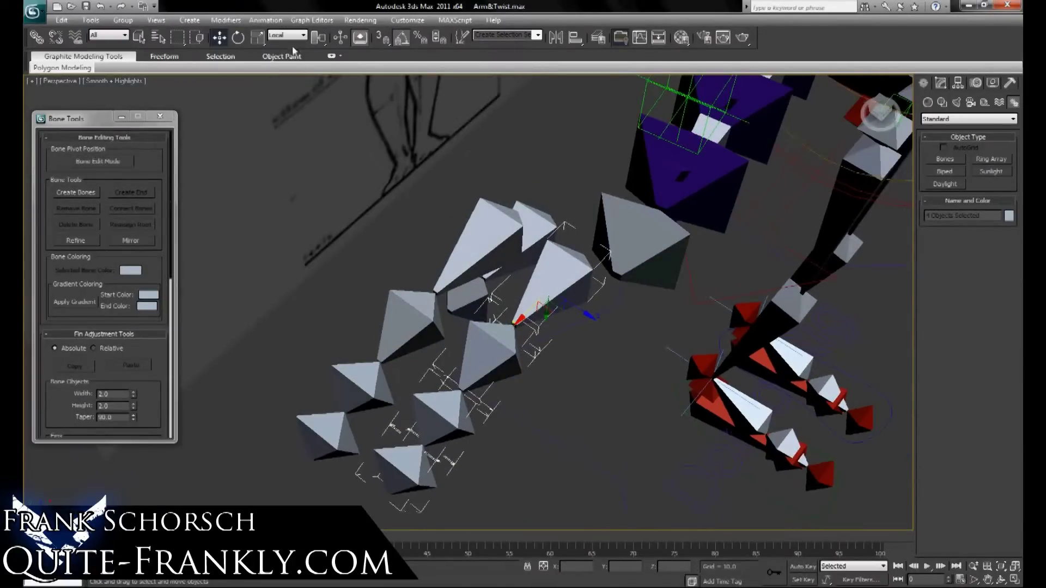
{"action": "left_click", "coordinate": [288, 34]}
{"action": "left_click", "coordinate": [277, 46]}
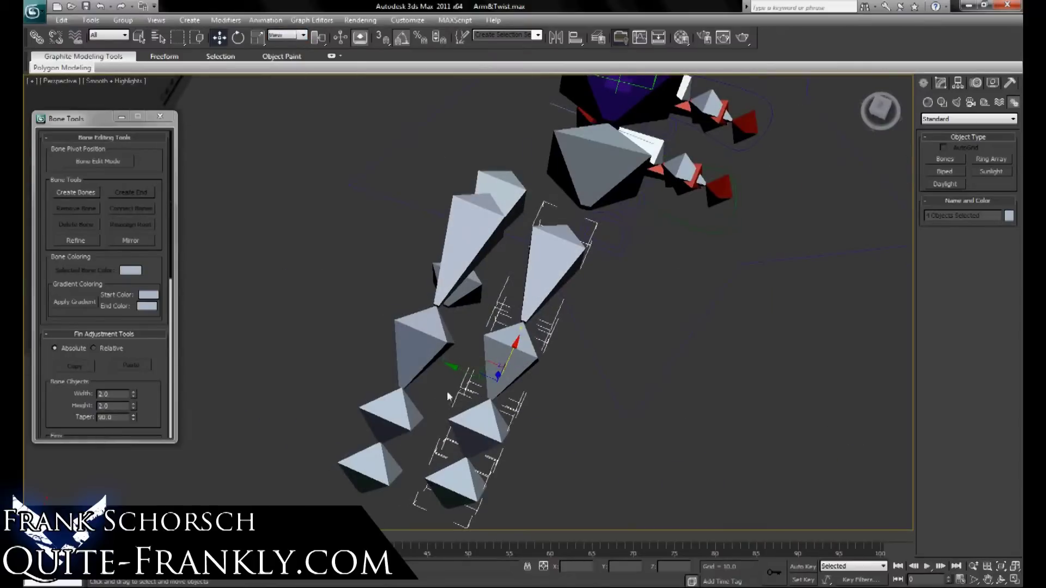
{"action": "mouse_move", "coordinate": [458, 372]}
{"action": "left_mouse_down", "text": "shift"}
{"action": "mouse_move", "coordinate": [350, 292]}
{"action": "mouse_move", "coordinate": [341, 306]}
{"action": "left_mouse_up", "text": "shift"}
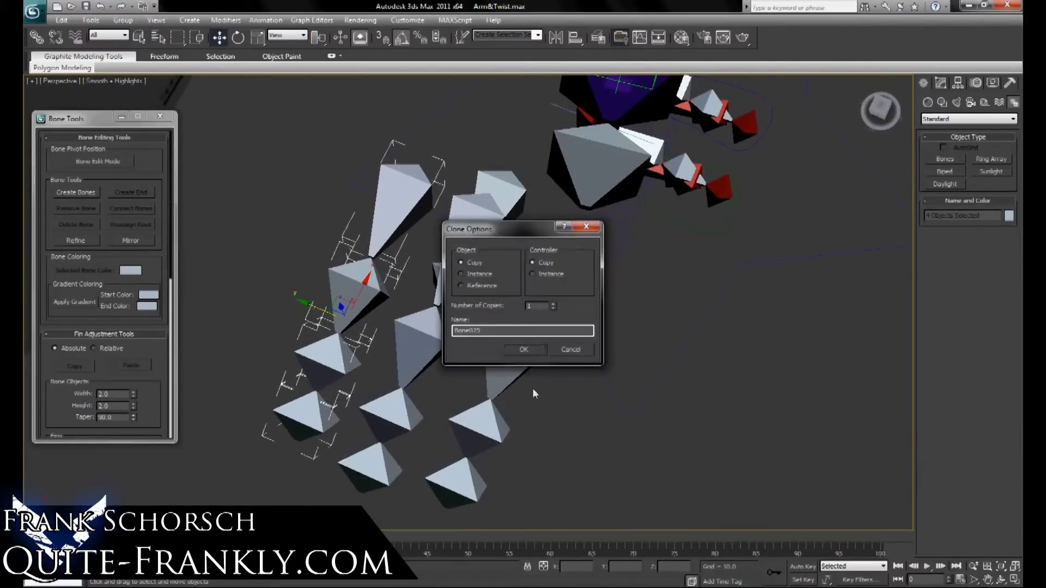
{"action": "left_click", "coordinate": [521, 354]}
- Copy the ring finger chain further along the View Y axis to make the little finger chain
{"action": "middle_click_drag", "start_coordinate": [435, 321], "coordinate": [314, 269], "text": "alt"}
{"action": "middle_click_drag", "start_coordinate": [324, 345], "coordinate": [428, 314]}
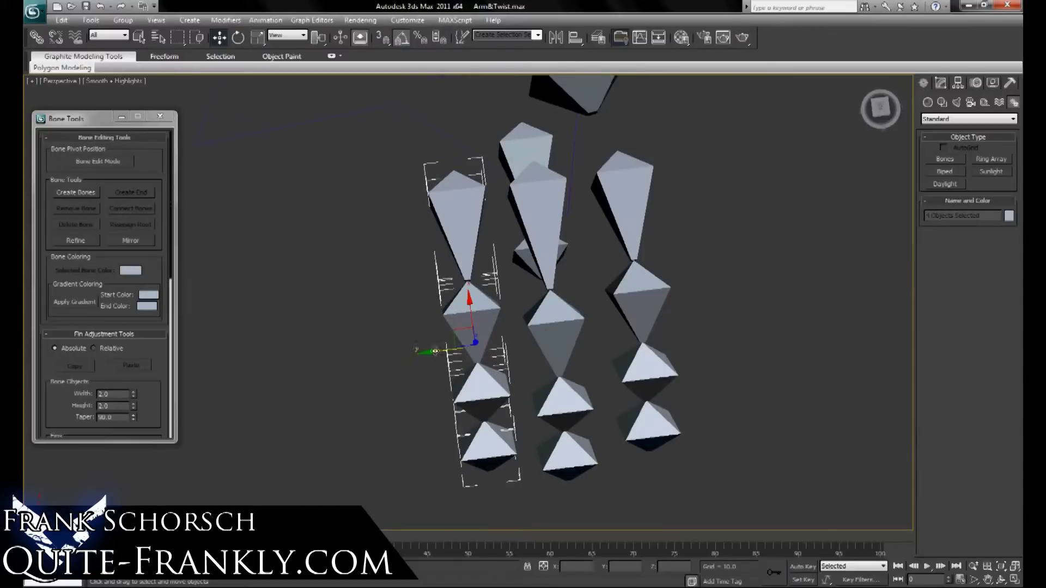
{"action": "left_click_drag", "start_coordinate": [435, 351], "coordinate": [358, 351], "text": "shift"}
{"action": "left_click", "coordinate": [524, 350]}
- Shorten the little finger by moving its joints along their Local axes in Bone Edit Mode
{"action": "middle_click_drag", "start_coordinate": [524, 351], "coordinate": [472, 330], "text": "alt"}
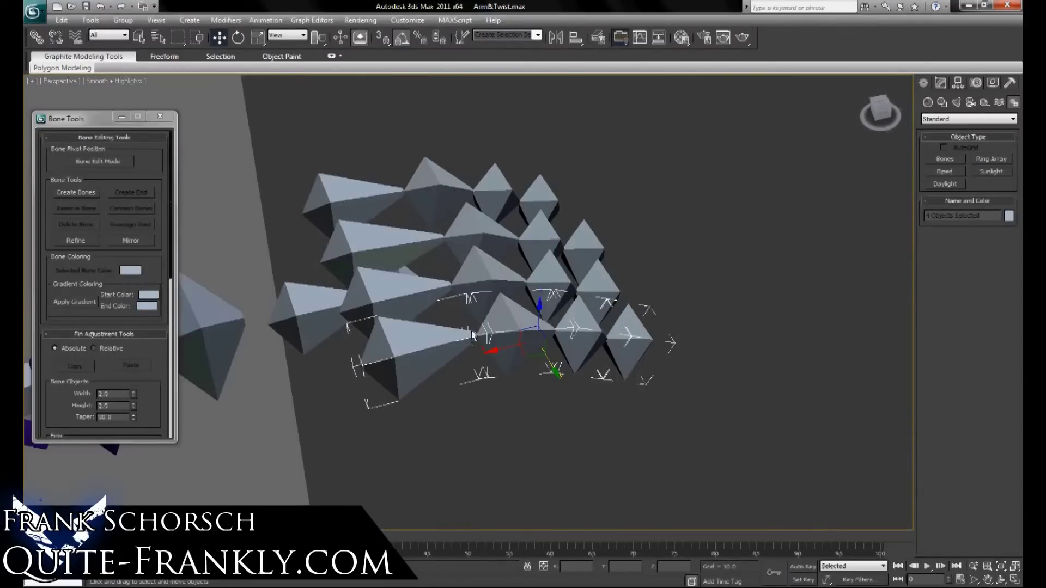
{"action": "left_click", "coordinate": [399, 368]}
{"action": "middle_click_drag", "start_coordinate": [430, 383], "coordinate": [578, 382], "text": "alt"}
{"action": "left_click", "coordinate": [535, 350]}
{"action": "middle_click_drag", "start_coordinate": [535, 350], "coordinate": [539, 376], "text": "alt"}
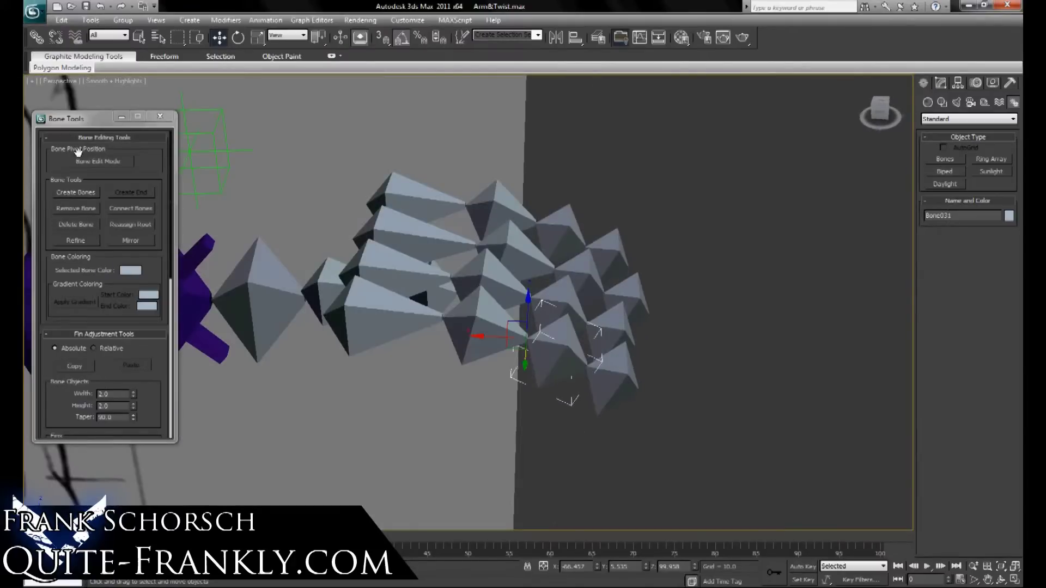
{"action": "left_click", "coordinate": [84, 162]}
{"action": "left_click", "coordinate": [287, 35]}
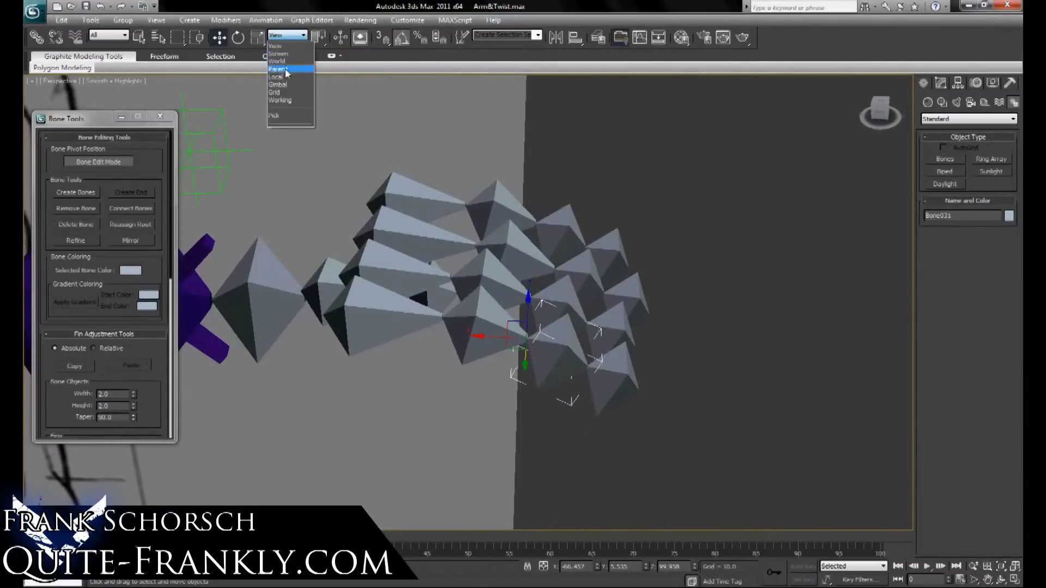
{"action": "left_click", "coordinate": [283, 85]}
{"action": "left_click", "coordinate": [480, 327]}
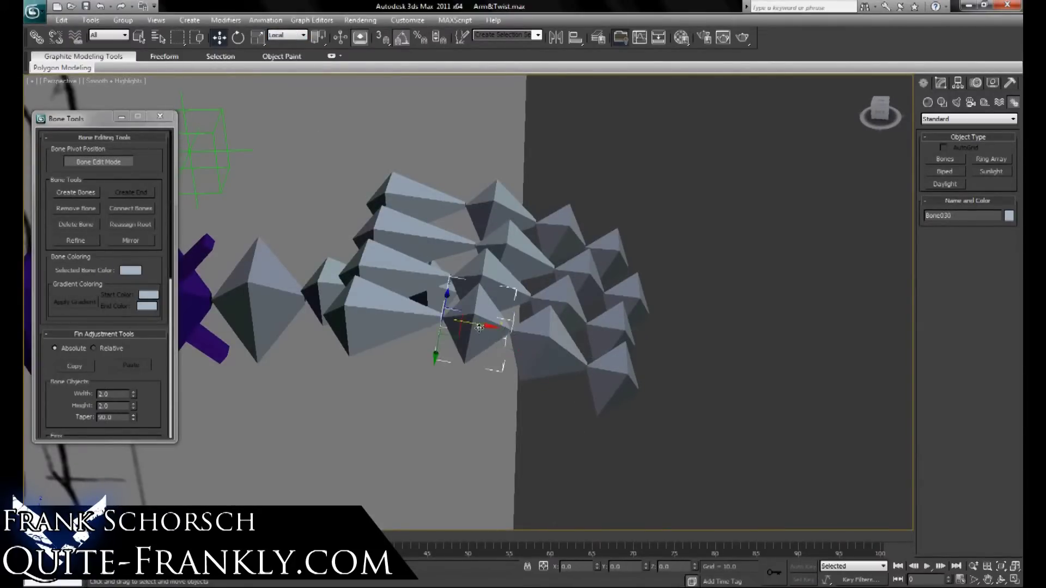
{"action": "left_click_drag", "start_coordinate": [483, 324], "coordinate": [464, 321]}
{"action": "left_click", "coordinate": [554, 348]}
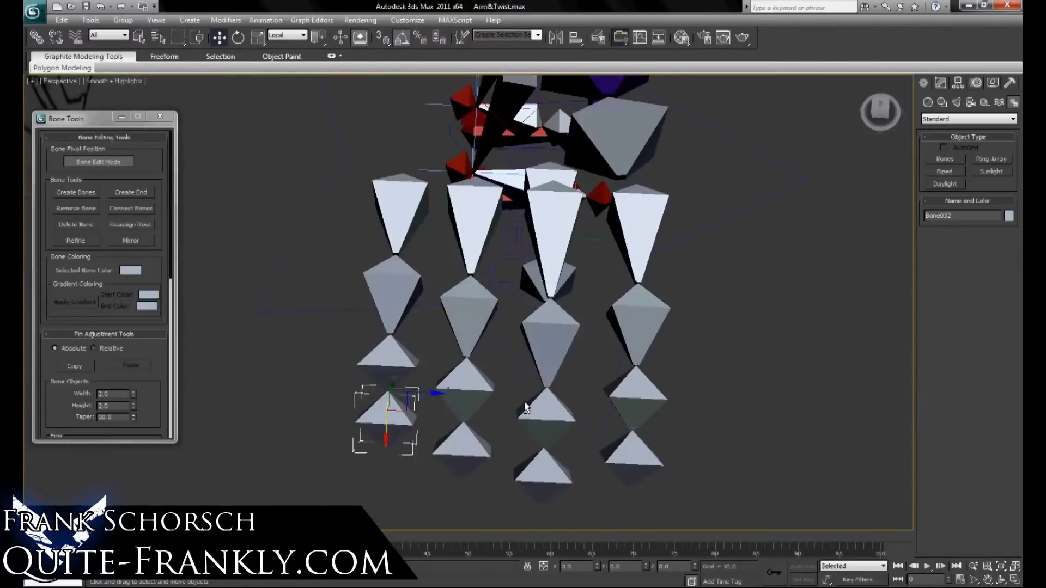
{"action": "middle_click_drag", "start_coordinate": [526, 407], "coordinate": [551, 396], "text": "alt"}
{"action": "left_click", "coordinate": [495, 461]}
- Copy the whole index finger chain with View coordinates, placing the copy beside the wrist end bone as the thumb
{"action": "mouse_move", "coordinate": [496, 461]}
{"action": "middle_mouse_down", "text": "alt"}
{"action": "mouse_move", "coordinate": [552, 399]}
{"action": "mouse_move", "coordinate": [545, 338]}
{"action": "mouse_move", "coordinate": [638, 278]}
{"action": "middle_mouse_up", "text": "alt"}
{"action": "double_click", "coordinate": [579, 369]}
{"action": "left_click", "coordinate": [287, 35]}
{"action": "left_click", "coordinate": [278, 44]}
{"action": "left_click", "coordinate": [99, 162]}
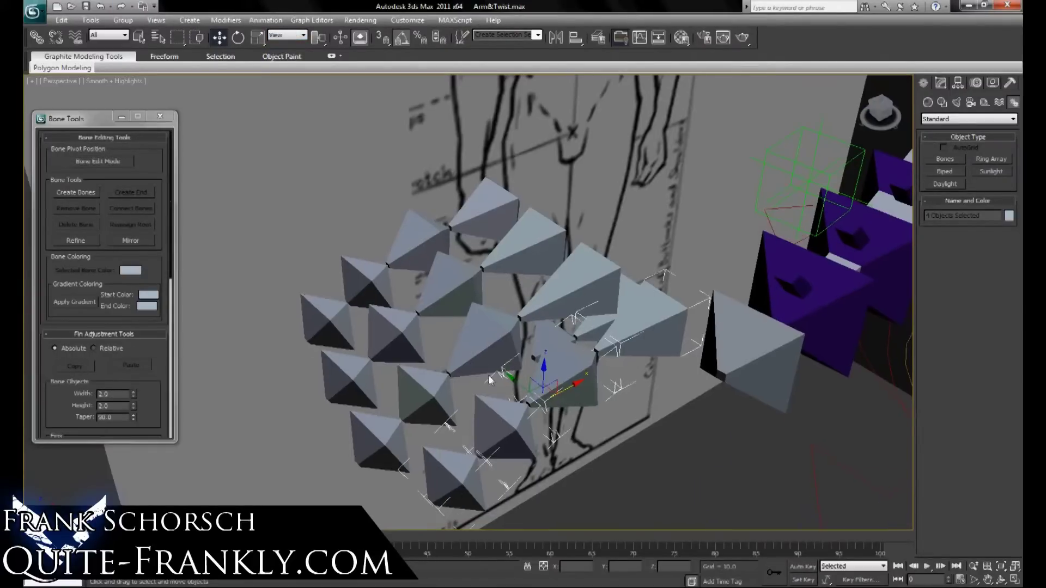
{"action": "mouse_move", "coordinate": [511, 381]}
{"action": "left_mouse_down"}
{"action": "mouse_move", "coordinate": [552, 407]}
{"action": "mouse_move", "coordinate": [739, 396]}
{"action": "left_mouse_up"}
{"action": "left_click", "coordinate": [521, 349]}
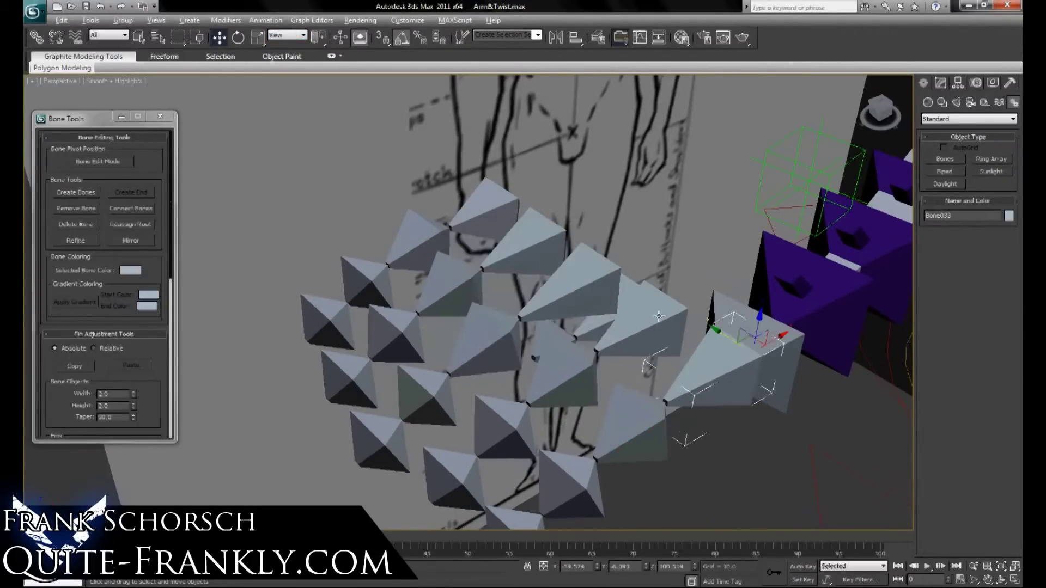
- Rotate the thumb chain's base bone so it angles away from the fingers, and move the chain in the horizontal plane
{"action": "mouse_move", "coordinate": [521, 350]}
{"action": "middle_mouse_down"}
{"action": "mouse_move", "coordinate": [562, 255]}
{"action": "mouse_move", "coordinate": [593, 273]}
{"action": "mouse_move", "coordinate": [621, 317]}
{"action": "middle_mouse_up"}
{"action": "key", "text": "e"}
{"action": "left_click_drag", "start_coordinate": [621, 317], "coordinate": [638, 370]}
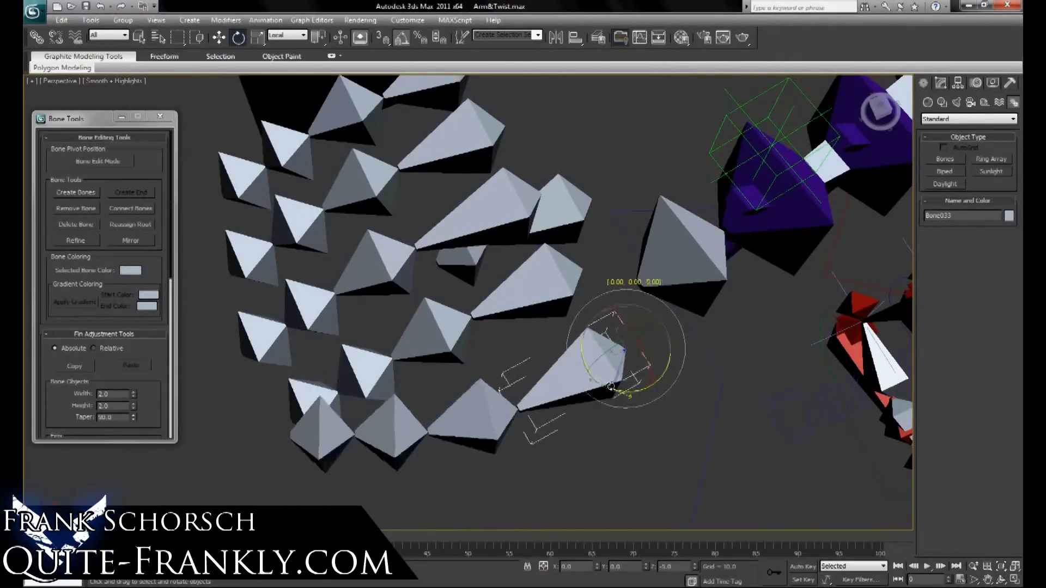
{"action": "key", "text": "w"}
{"action": "middle_click_drag", "start_coordinate": [610, 383], "coordinate": [567, 333], "text": "alt"}
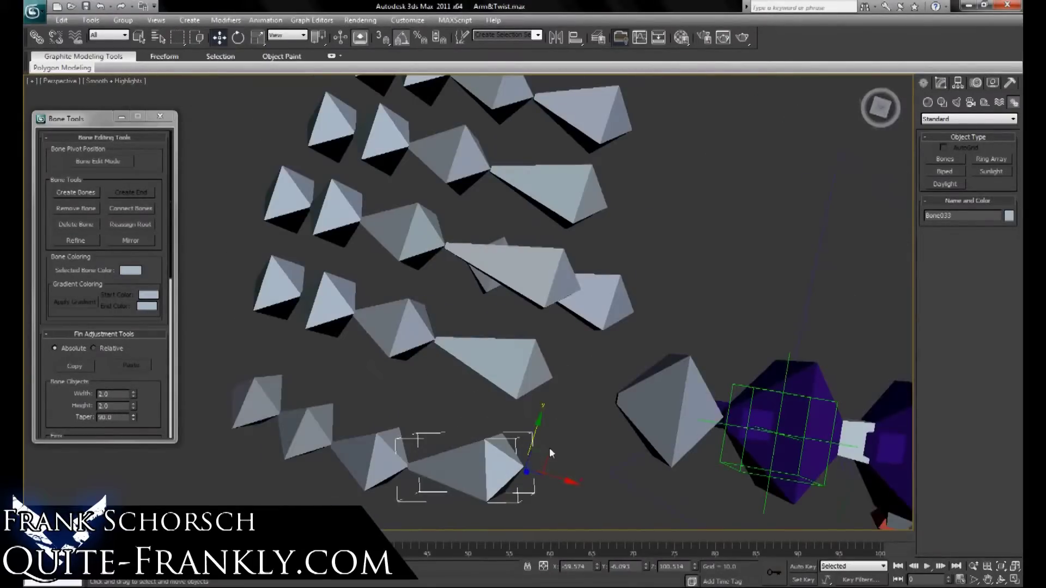
{"action": "left_click_drag", "start_coordinate": [549, 447], "coordinate": [633, 375]}
- Adjust the thumb base bone's rotation again and lower the thumb chain below the finger chains, close to the wrist
{"action": "middle_click_drag", "start_coordinate": [555, 403], "coordinate": [550, 357], "text": "alt"}
{"action": "key", "text": "e"}
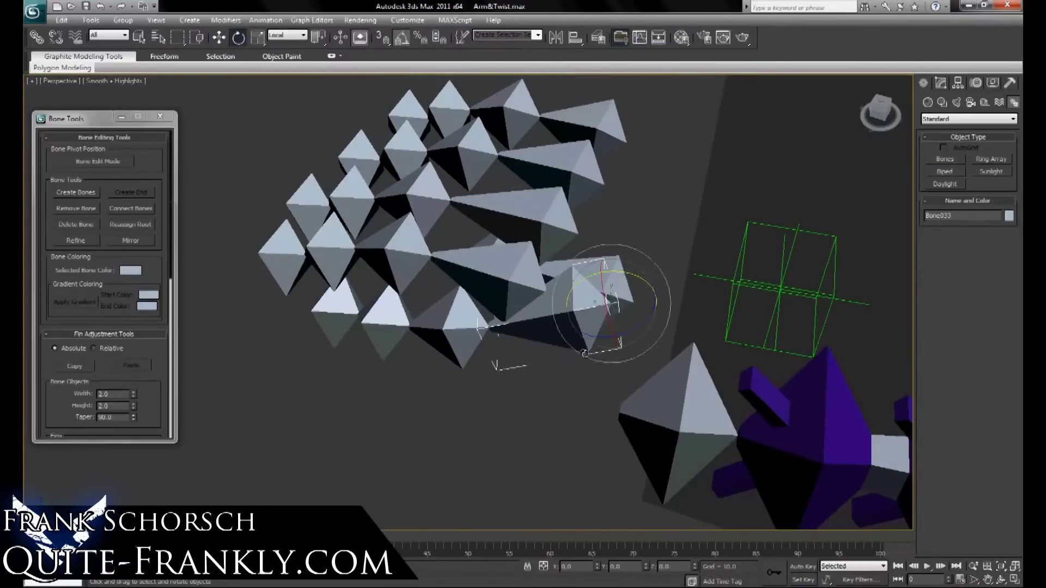
{"action": "left_click_drag", "start_coordinate": [618, 342], "coordinate": [638, 337]}
{"action": "key", "text": "w"}
{"action": "middle_click_drag", "start_coordinate": [621, 322], "coordinate": [518, 291], "text": "alt"}
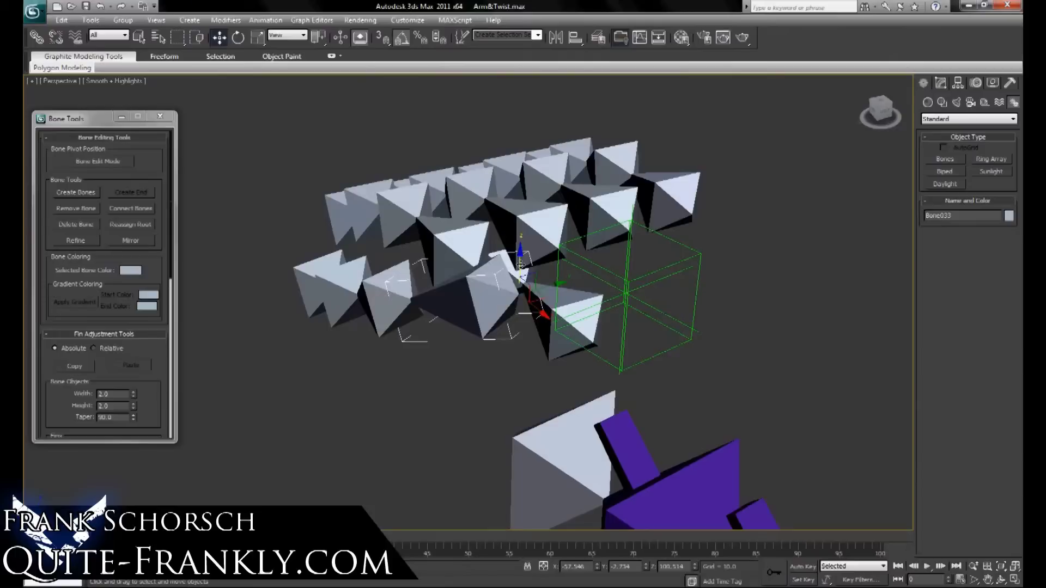
{"action": "left_click_drag", "start_coordinate": [520, 265], "coordinate": [520, 336]}
{"action": "middle_click_drag", "start_coordinate": [520, 336], "coordinate": [533, 372], "text": "alt"}
{"action": "left_click_drag", "start_coordinate": [564, 404], "coordinate": [558, 407]}
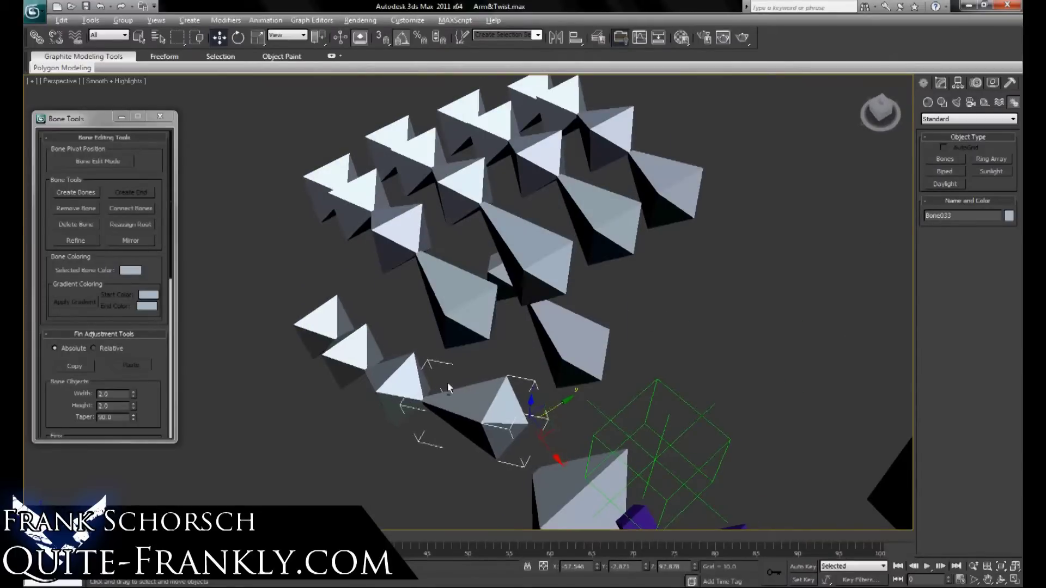
- Shorten the thumb's outer bones by moving their joints along the Local X axes in Bone Edit Mode
{"action": "middle_click_drag", "start_coordinate": [447, 382], "coordinate": [456, 417], "text": "alt"}
{"action": "left_click", "coordinate": [444, 393]}
{"action": "left_click", "coordinate": [288, 35]}
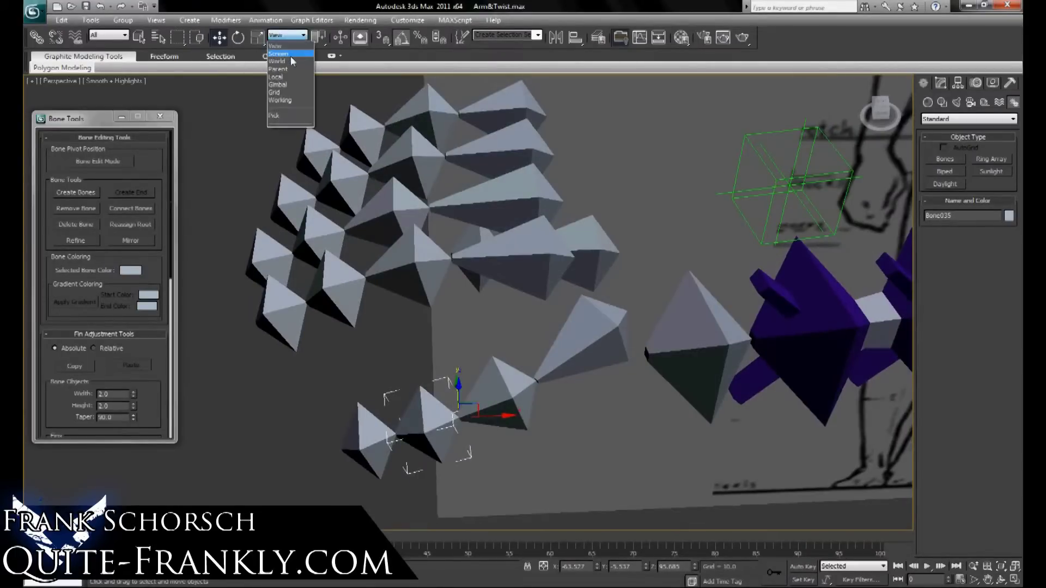
{"action": "left_click", "coordinate": [283, 82]}
{"action": "left_click", "coordinate": [98, 162]}
{"action": "middle_click_drag", "start_coordinate": [390, 300], "coordinate": [405, 388], "text": "alt"}
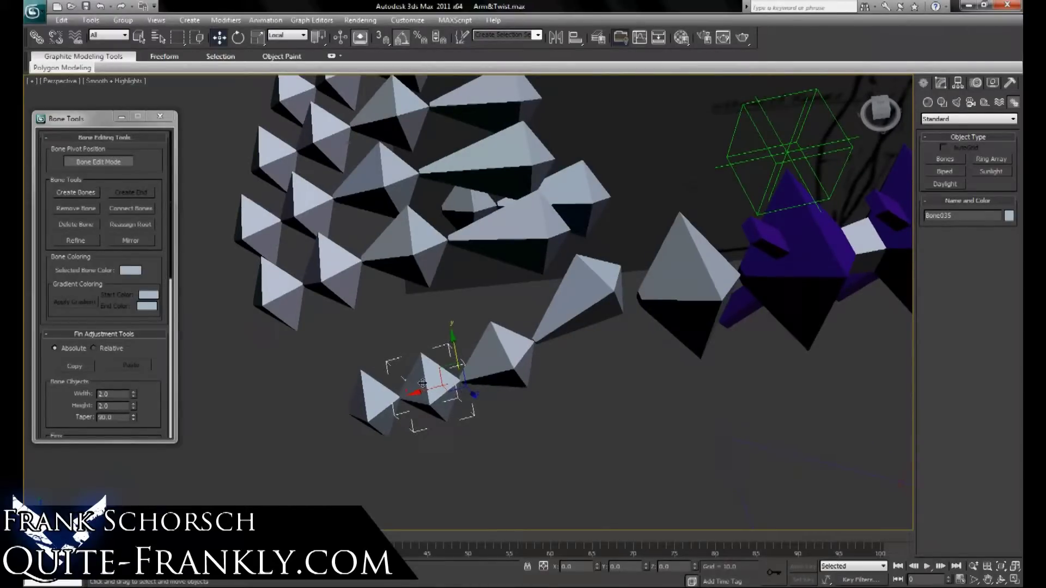
{"action": "left_click_drag", "start_coordinate": [422, 383], "coordinate": [492, 358]}
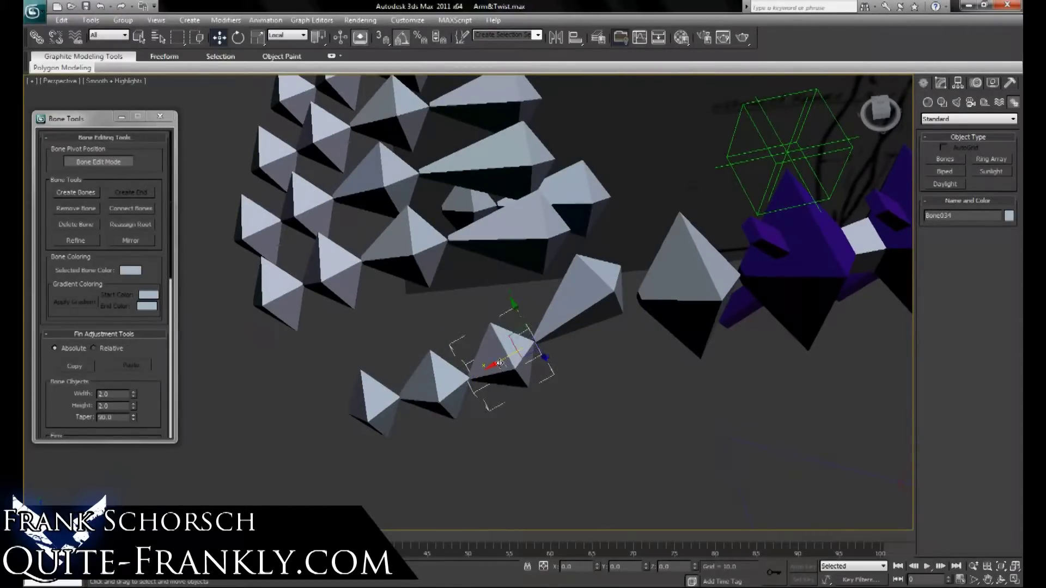
{"action": "left_click_drag", "start_coordinate": [499, 363], "coordinate": [508, 359]}
{"action": "left_click", "coordinate": [384, 404]}
{"action": "left_click_drag", "start_coordinate": [357, 410], "coordinate": [371, 407]}
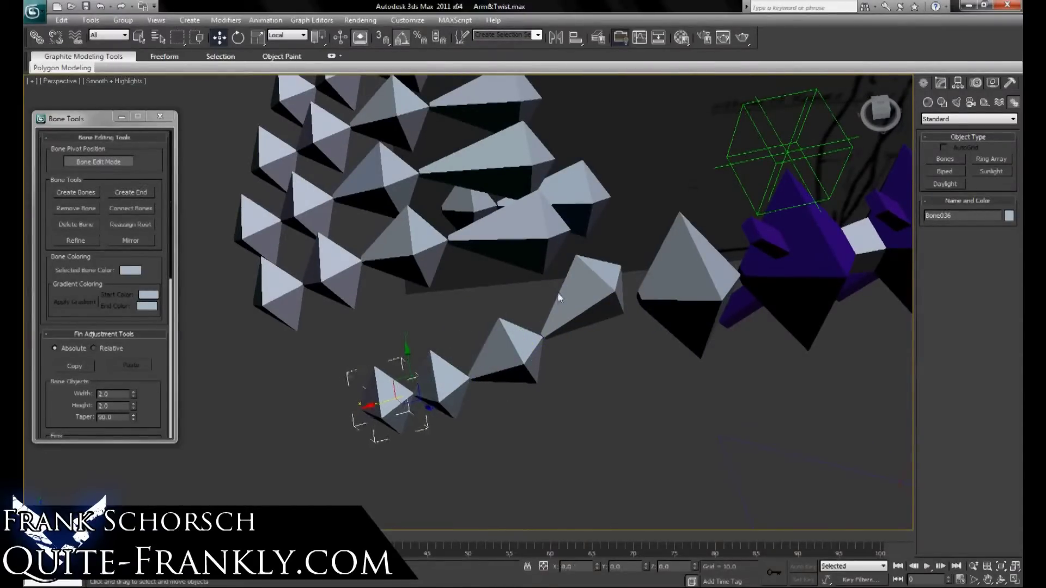
- Move the thumb's base joint toward the wrist along its Local X axis and leave Bone Edit Mode
{"action": "left_click", "coordinate": [569, 292]}
{"action": "middle_click_drag", "start_coordinate": [569, 292], "coordinate": [538, 303], "text": "alt"}
{"action": "left_click_drag", "start_coordinate": [565, 362], "coordinate": [581, 356]}
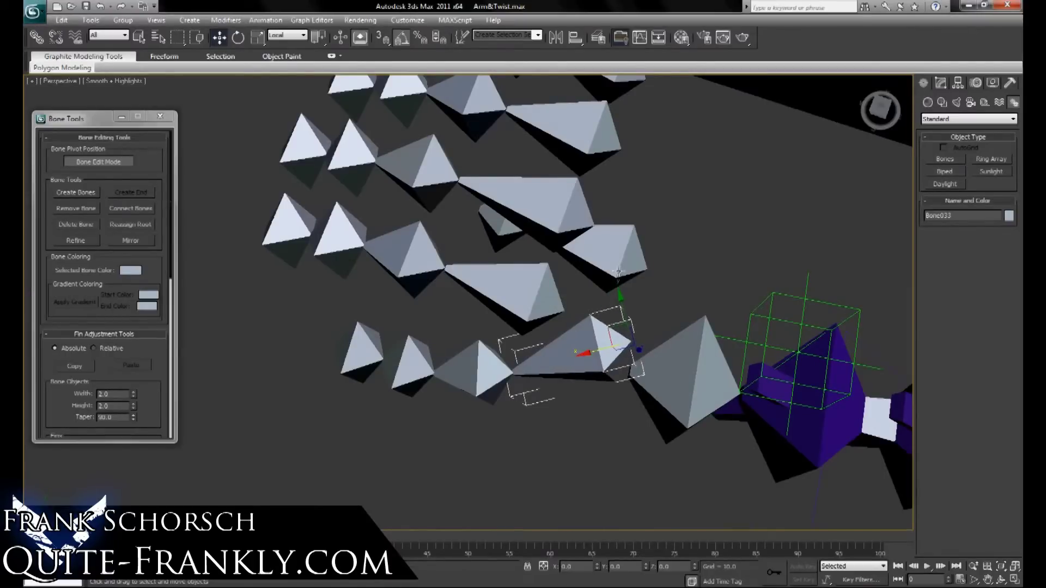
{"action": "middle_click_drag", "start_coordinate": [581, 356], "coordinate": [479, 254], "text": "alt"}
{"action": "left_click", "coordinate": [117, 162]}
- Slide the index, ring and little finger chains sideways so they sit closer to the middle finger
{"action": "left_click", "coordinate": [458, 327]}
{"action": "middle_click_drag", "start_coordinate": [457, 327], "coordinate": [484, 330], "text": "alt"}
{"action": "left_click_drag", "start_coordinate": [435, 377], "coordinate": [458, 383]}
{"action": "left_click", "coordinate": [631, 391]}
{"action": "left_click_drag", "start_coordinate": [614, 404], "coordinate": [592, 415]}
{"action": "middle_click_drag", "start_coordinate": [655, 418], "coordinate": [605, 320]}
{"action": "left_click", "coordinate": [642, 300]}
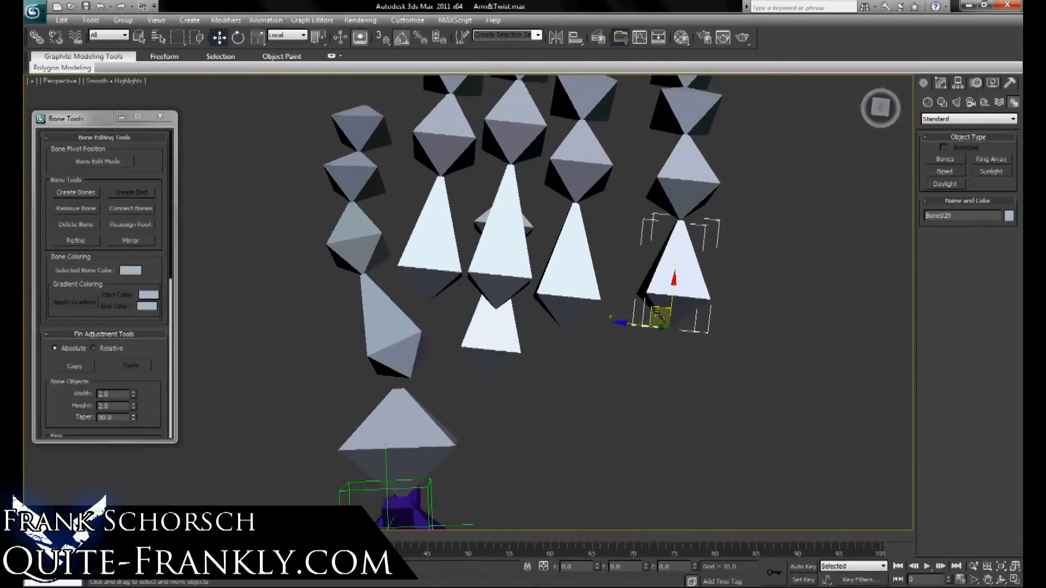
{"action": "left_click_drag", "start_coordinate": [654, 312], "coordinate": [612, 326]}
- Lower the index, ring and little finger chains slightly along the View Z axis, with the little finger lowest
{"action": "middle_click_drag", "start_coordinate": [612, 325], "coordinate": [447, 234], "text": "alt"}
{"action": "left_click", "coordinate": [428, 218], "text": "ctrl"}
{"action": "left_click", "coordinate": [511, 191], "text": "ctrl"}
{"action": "middle_click_drag", "start_coordinate": [518, 177], "coordinate": [442, 183], "text": "alt"}
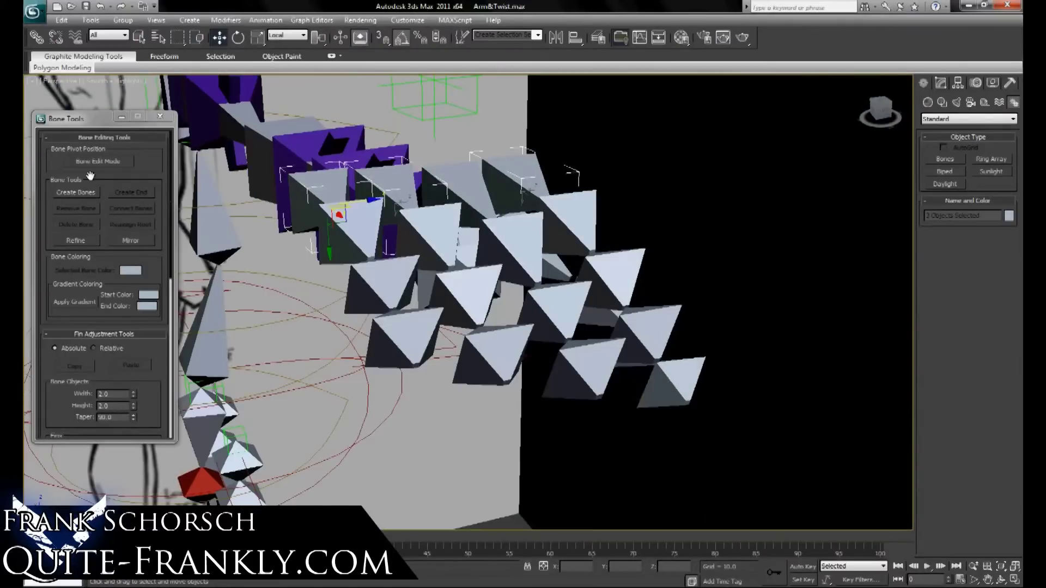
{"action": "left_click", "coordinate": [300, 35]}
{"action": "left_click", "coordinate": [283, 68]}
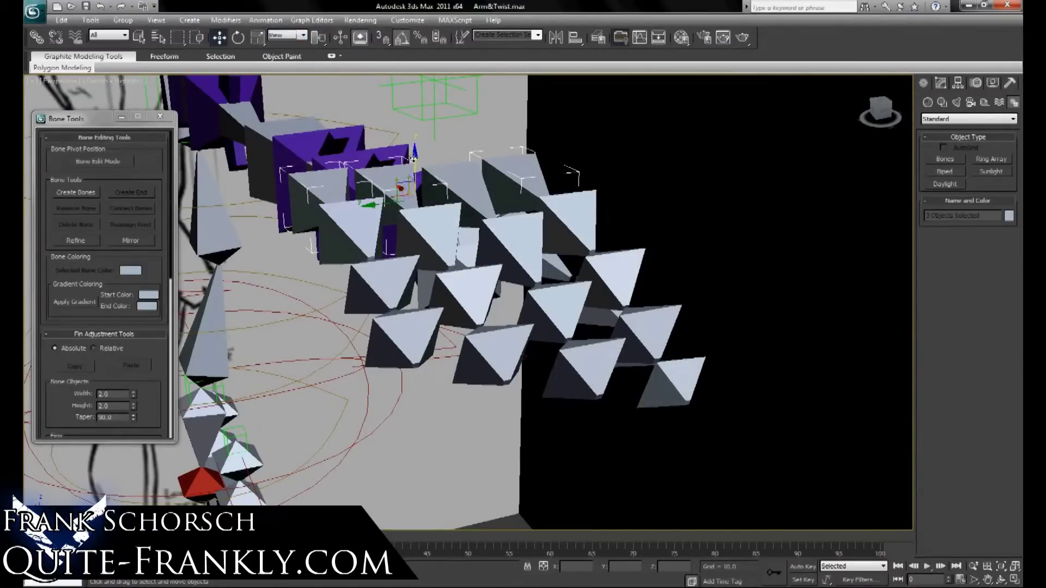
{"action": "left_click_drag", "start_coordinate": [414, 158], "coordinate": [415, 166]}
{"action": "left_click", "coordinate": [324, 194]}
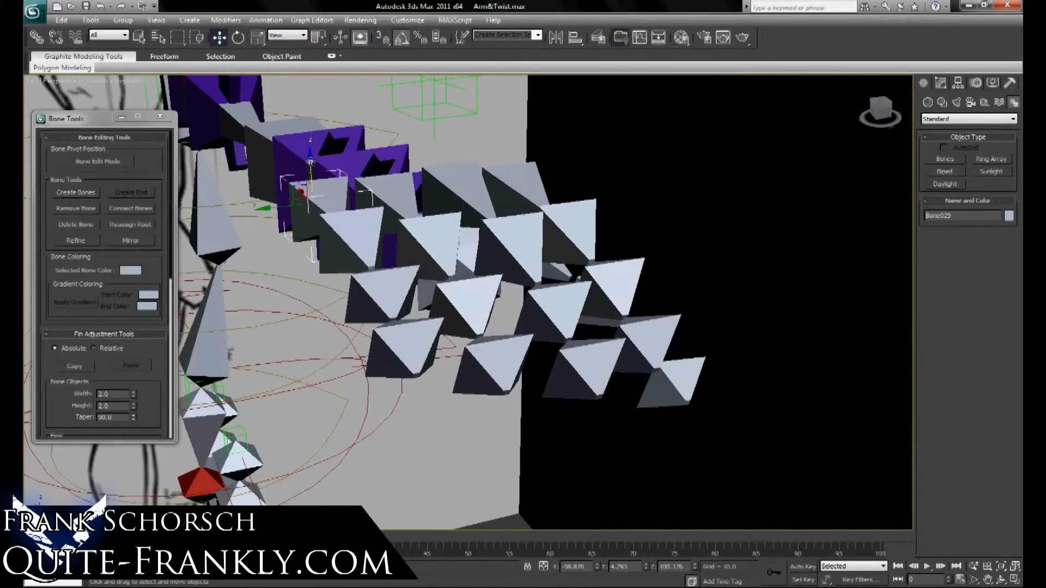
{"action": "middle_click_drag", "start_coordinate": [311, 161], "coordinate": [655, 272], "text": "alt"}
- Create a small dummy helper and align its position and orientation to the little finger's base bone, pivot to pivot
{"action": "left_click", "coordinate": [984, 103]}
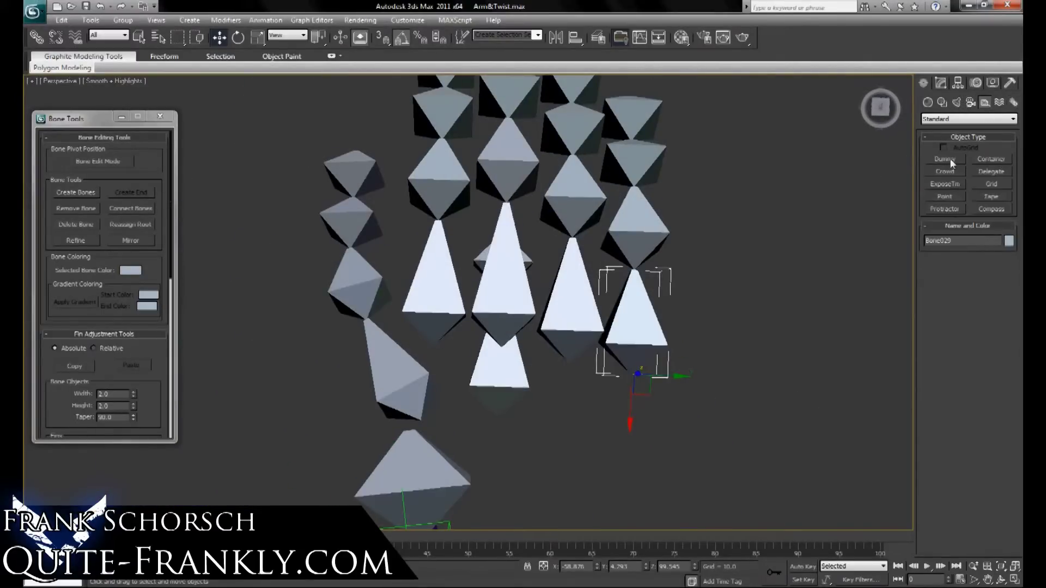
{"action": "left_click", "coordinate": [945, 159]}
{"action": "mouse_move", "coordinate": [561, 433]}
{"action": "left_mouse_down"}
{"action": "mouse_move", "coordinate": [575, 449]}
{"action": "mouse_move", "coordinate": [559, 442]}
{"action": "left_mouse_up"}
{"action": "right_click", "coordinate": [559, 443]}
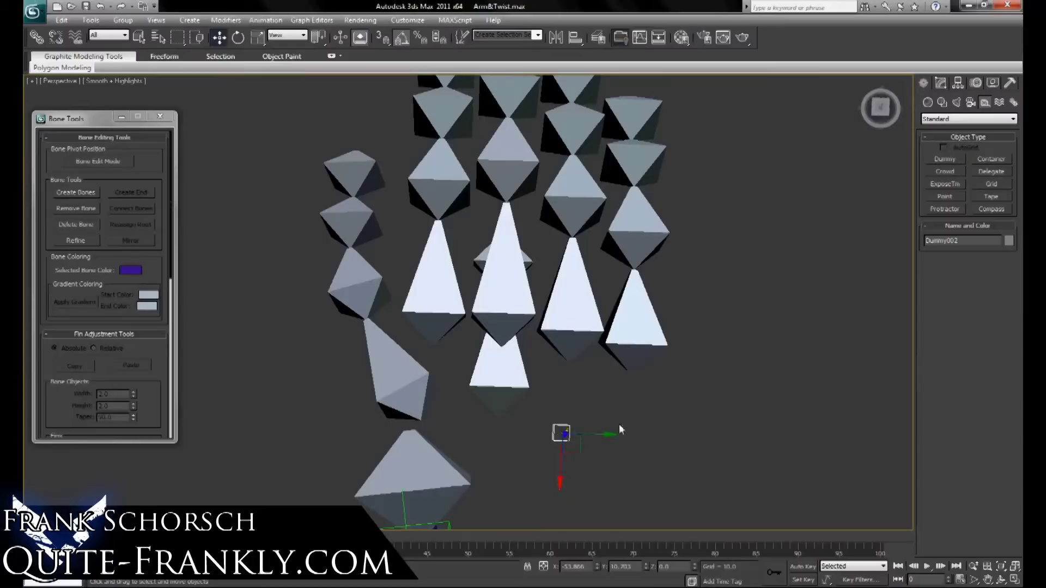
{"action": "key", "text": "alt+a"}
{"action": "left_click", "coordinate": [623, 347]}
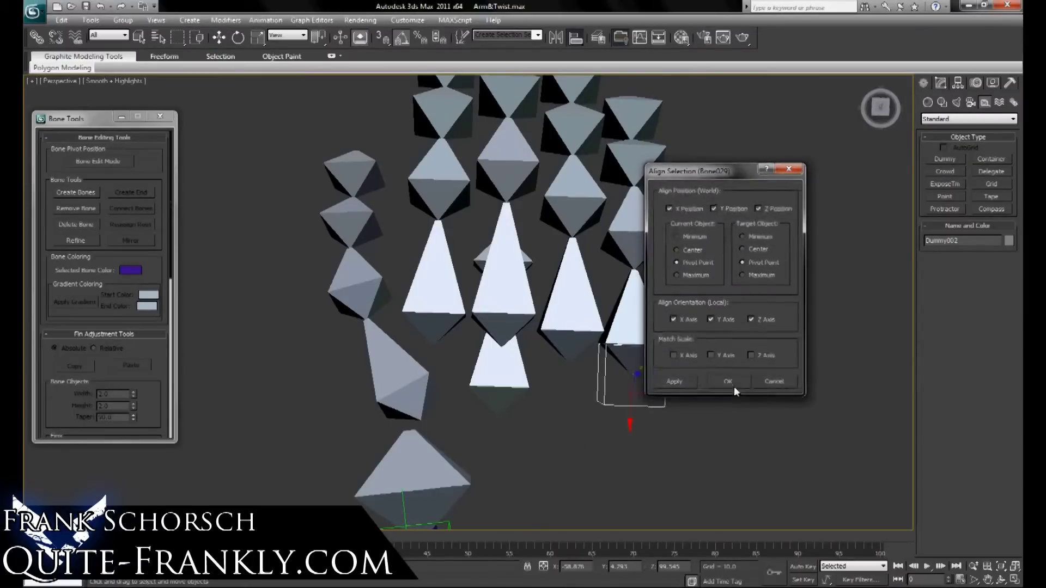
{"action": "left_click", "coordinate": [728, 382]}
- Clone the dummy twice and align the copies to the base bones of the ring and middle fingers
{"action": "key", "text": "ctrl+v"}
{"action": "left_click", "coordinate": [497, 349]}
{"action": "left_click", "coordinate": [558, 344]}
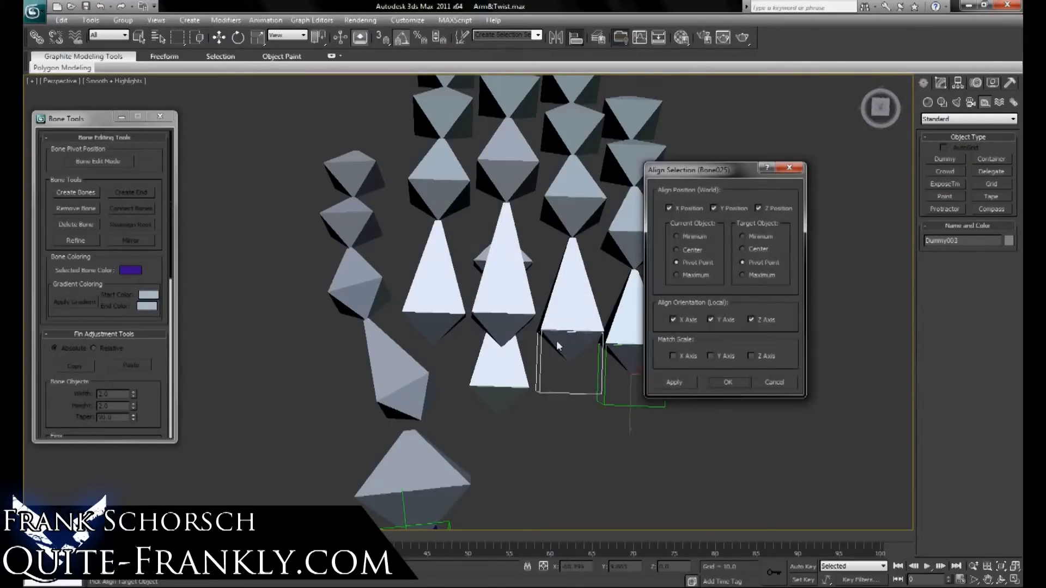
{"action": "left_click", "coordinate": [728, 382]}
{"action": "key", "text": "ctrl+v"}
{"action": "left_click", "coordinate": [506, 346]}
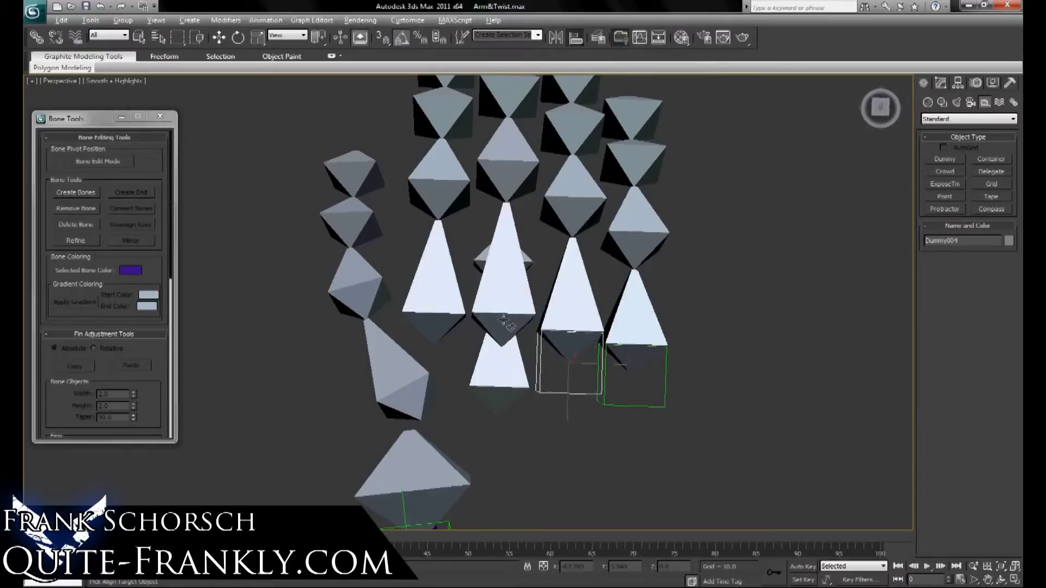
{"action": "key", "text": "alt+a"}
{"action": "left_click", "coordinate": [502, 360]}
{"action": "left_click", "coordinate": [727, 382]}
- Clone two more dummies and align them to the base bones of the index finger and the thumb
{"action": "key", "text": "ctrl+v"}
{"action": "left_click", "coordinate": [502, 347]}
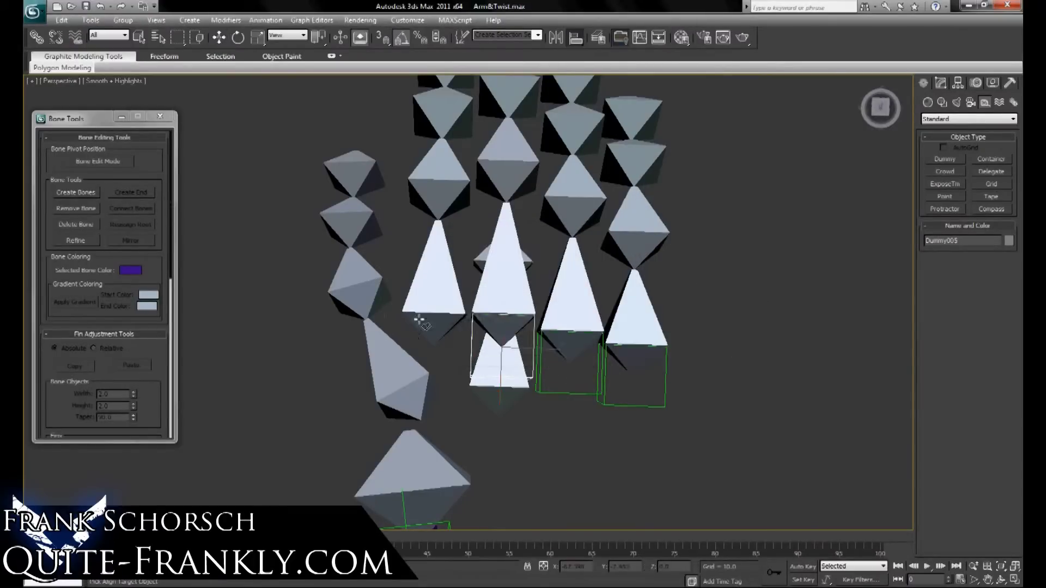
{"action": "key", "text": "alt+a"}
{"action": "left_click", "coordinate": [432, 344]}
{"action": "left_click", "coordinate": [728, 382]}
{"action": "key", "text": "ctrl+v"}
{"action": "left_click", "coordinate": [502, 348]}
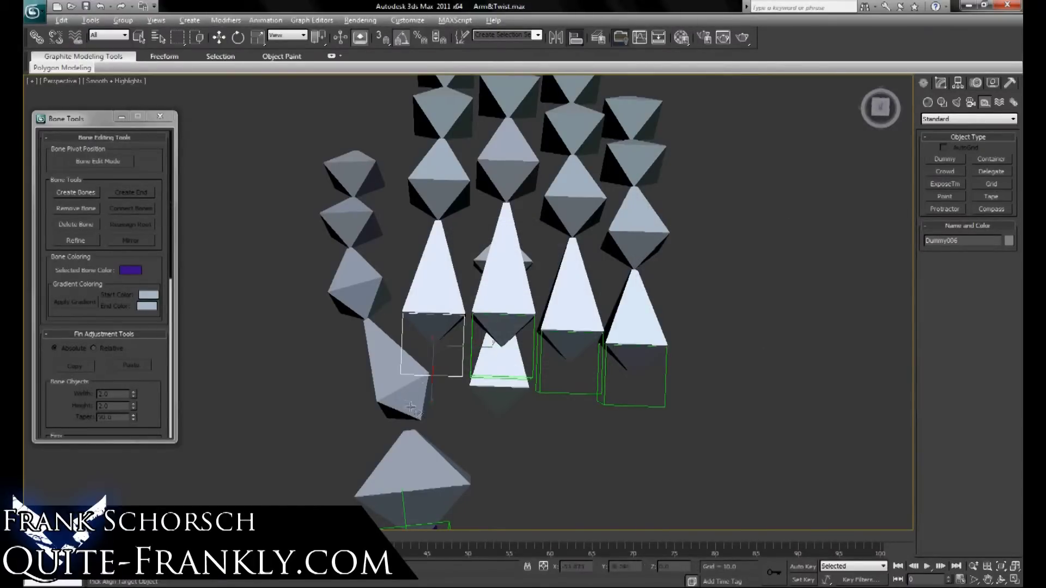
{"action": "key", "text": "alt+a"}
{"action": "left_click", "coordinate": [401, 371]}
{"action": "left_click", "coordinate": [728, 381]}
- Link the base bone of the thumb and of each finger to its own dummy
{"action": "mouse_move", "coordinate": [462, 391]}
{"action": "middle_mouse_down", "text": "alt"}
{"action": "mouse_move", "coordinate": [539, 338]}
{"action": "mouse_move", "coordinate": [444, 360]}
{"action": "mouse_move", "coordinate": [447, 379]}
{"action": "middle_mouse_up", "text": "alt"}
{"action": "left_click", "coordinate": [415, 341]}
{"action": "middle_click_drag", "start_coordinate": [415, 341], "coordinate": [453, 359], "text": "alt"}
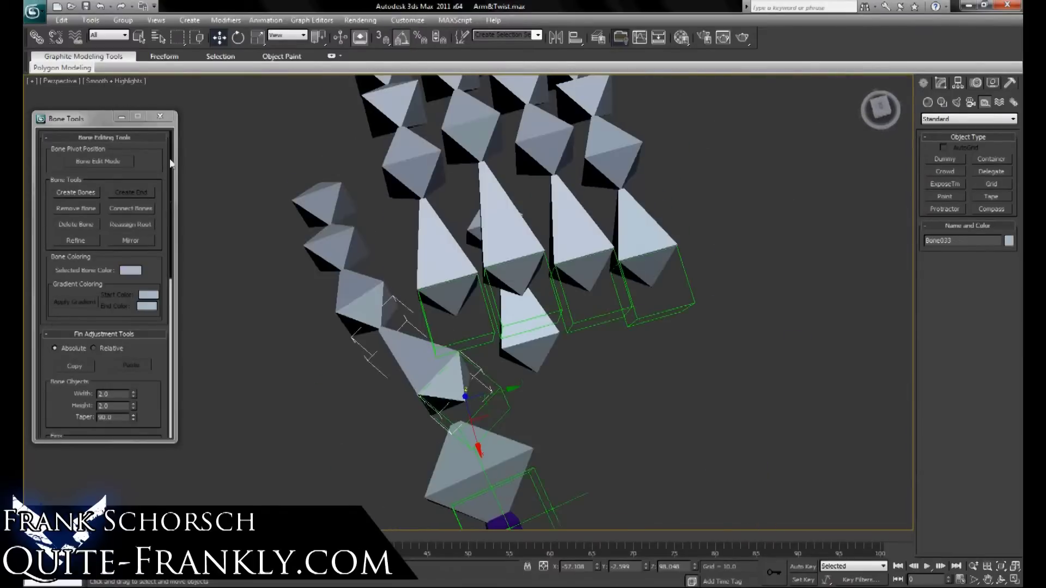
{"action": "left_click", "coordinate": [37, 37]}
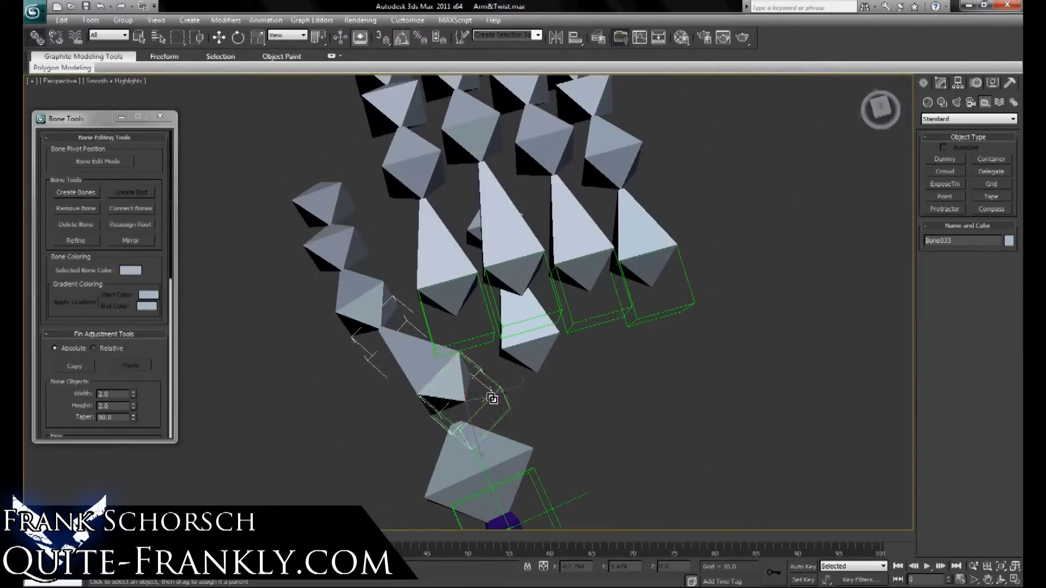
{"action": "left_click", "coordinate": [478, 323]}
{"action": "left_click", "coordinate": [509, 212]}
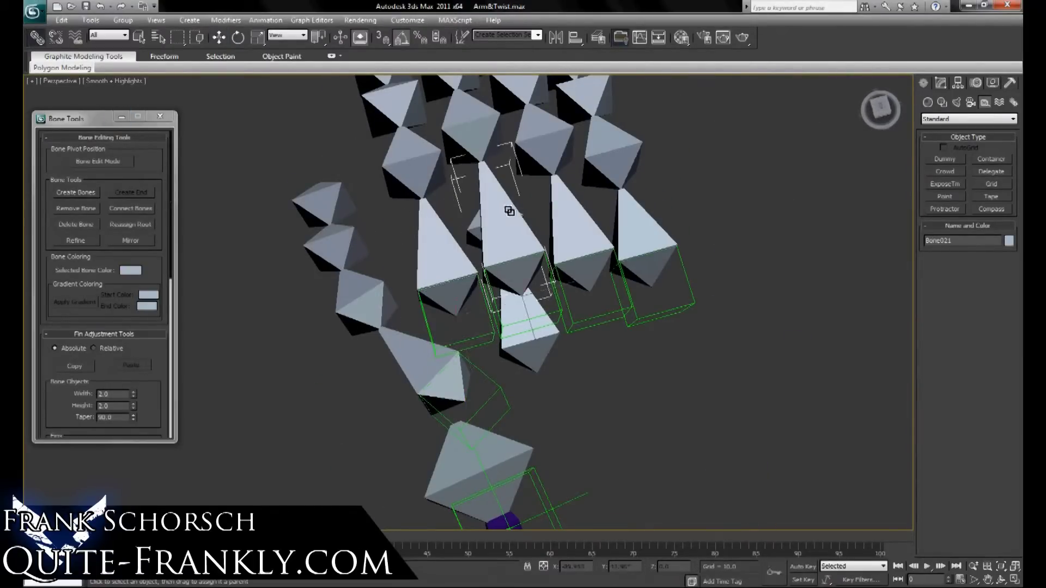
{"action": "left_click_drag", "start_coordinate": [556, 323], "coordinate": [555, 313]}
{"action": "left_click_drag", "start_coordinate": [576, 231], "coordinate": [605, 317]}
{"action": "left_click_drag", "start_coordinate": [635, 211], "coordinate": [649, 245]}
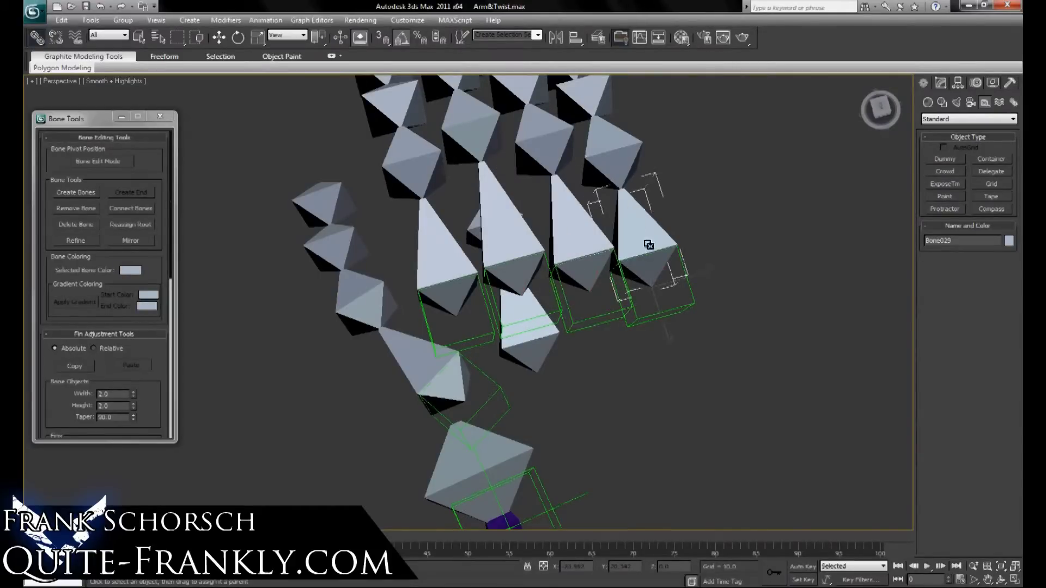
{"action": "left_click_drag", "start_coordinate": [664, 311], "coordinate": [664, 311]}
- Select all five finger and thumb dummies and link them to the palm bone
{"action": "left_click_drag", "start_coordinate": [750, 367], "coordinate": [587, 308]}
{"action": "left_click", "coordinate": [504, 327], "text": "ctrl"}
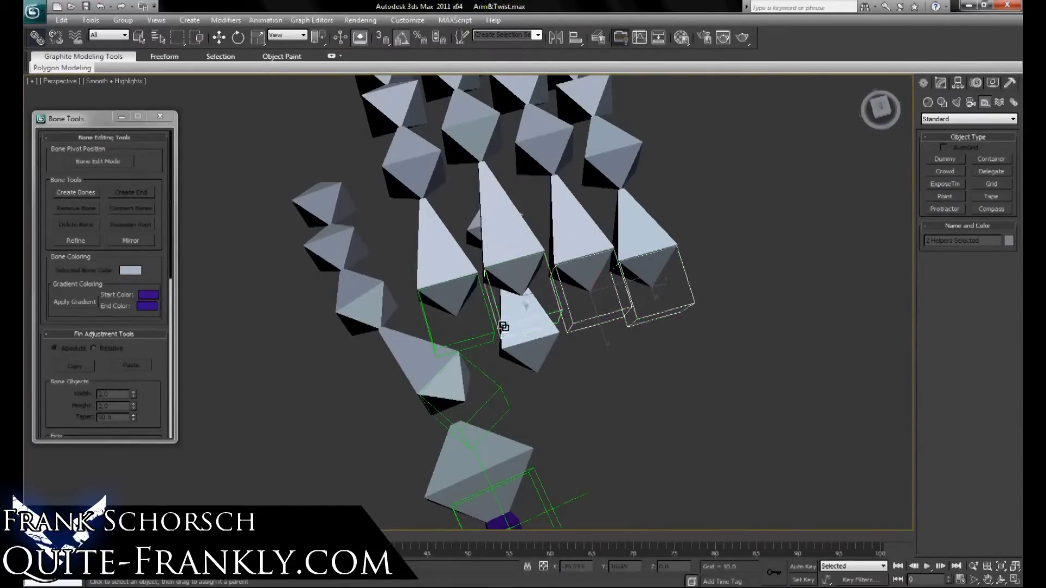
{"action": "left_click", "coordinate": [458, 340], "text": "ctrl"}
{"action": "left_click", "coordinate": [482, 378], "text": "ctrl"}
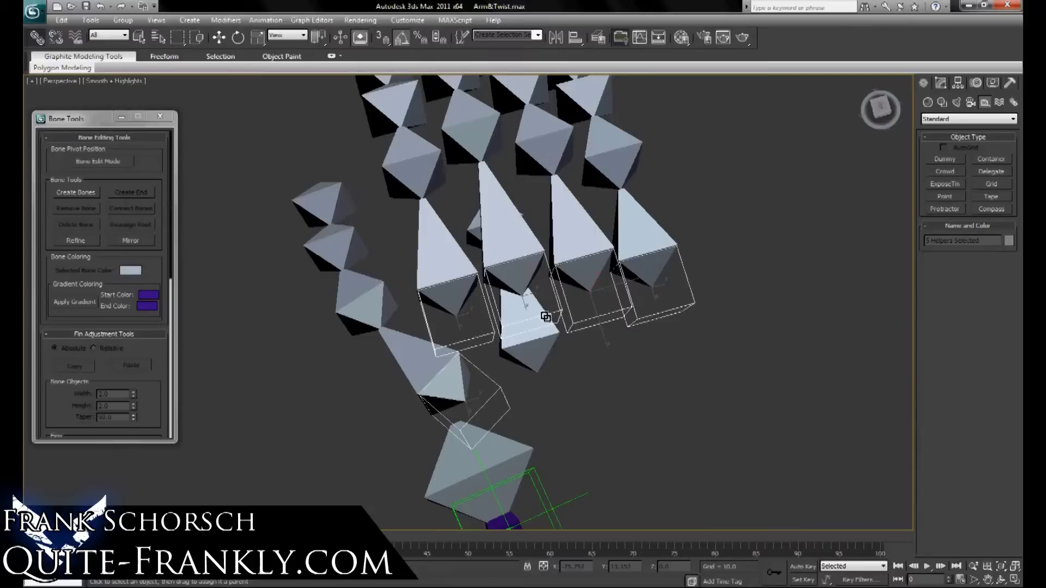
{"action": "left_click_drag", "start_coordinate": [546, 317], "coordinate": [531, 355]}
{"action": "key", "text": "w"}
- Align the palm bone to the wrist bone's pivot in X, Y and Z position, matching only Y and Z axis orientation
{"action": "left_click", "coordinate": [531, 355]}
{"action": "middle_click_drag", "start_coordinate": [467, 459], "coordinate": [567, 366]}
{"action": "key", "text": "alt+a"}
{"action": "left_click", "coordinate": [567, 372]}
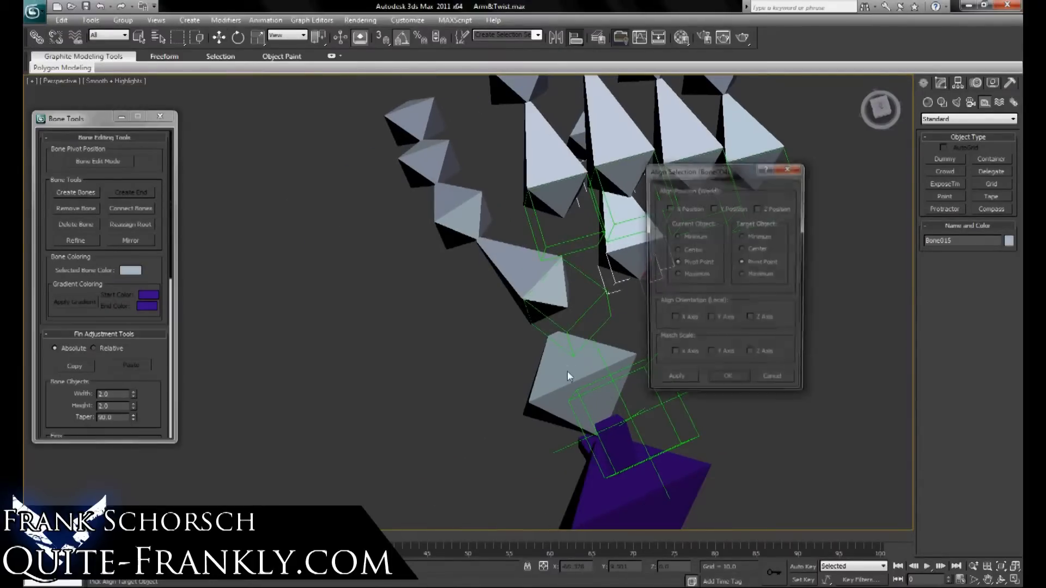
{"action": "left_click", "coordinate": [719, 320]}
{"action": "left_click", "coordinate": [755, 320]}
{"action": "left_click", "coordinate": [679, 209]}
{"action": "left_click", "coordinate": [724, 211]}
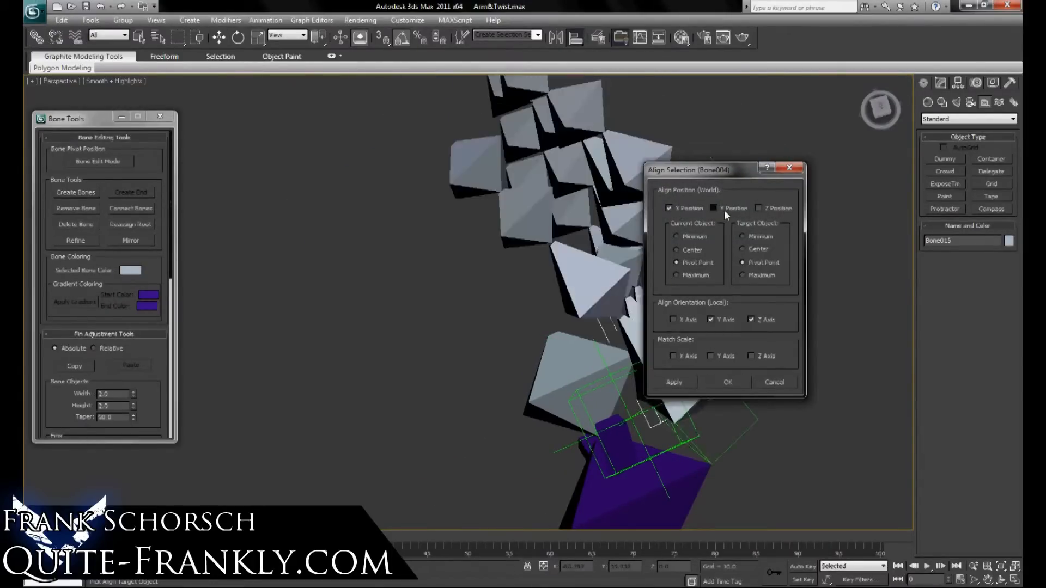
{"action": "left_click", "coordinate": [759, 208]}
{"action": "left_click", "coordinate": [728, 382]}
- Rotate the palm bone in Local coordinates to turn the whole hand relative to the forearm
{"action": "middle_click_drag", "start_coordinate": [728, 382], "coordinate": [562, 472], "text": "alt"}
{"action": "key", "text": "e"}
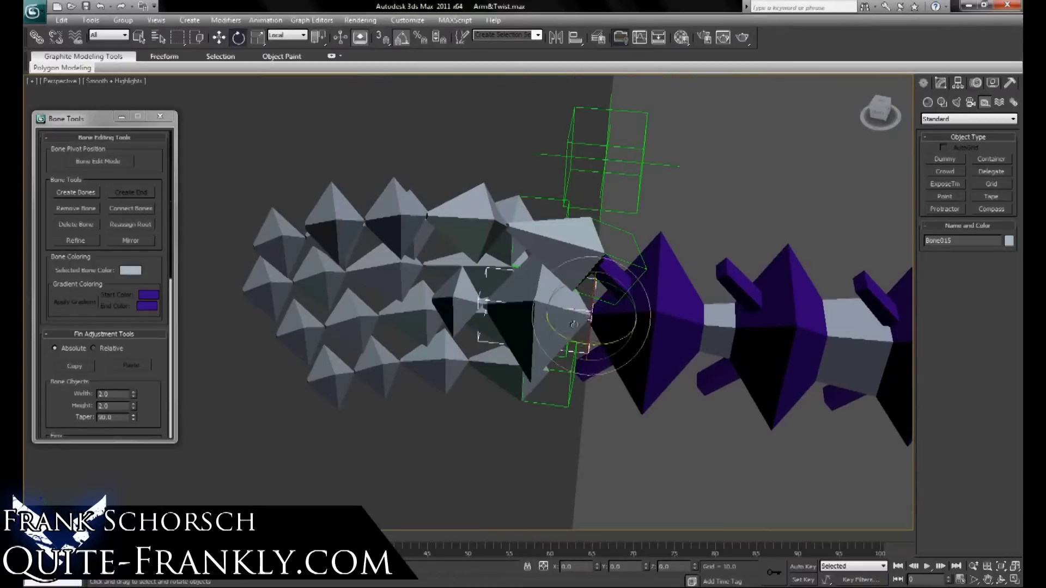
{"action": "left_click_drag", "start_coordinate": [574, 325], "coordinate": [586, 356]}
{"action": "middle_click_drag", "start_coordinate": [561, 273], "coordinate": [546, 342], "text": "alt"}
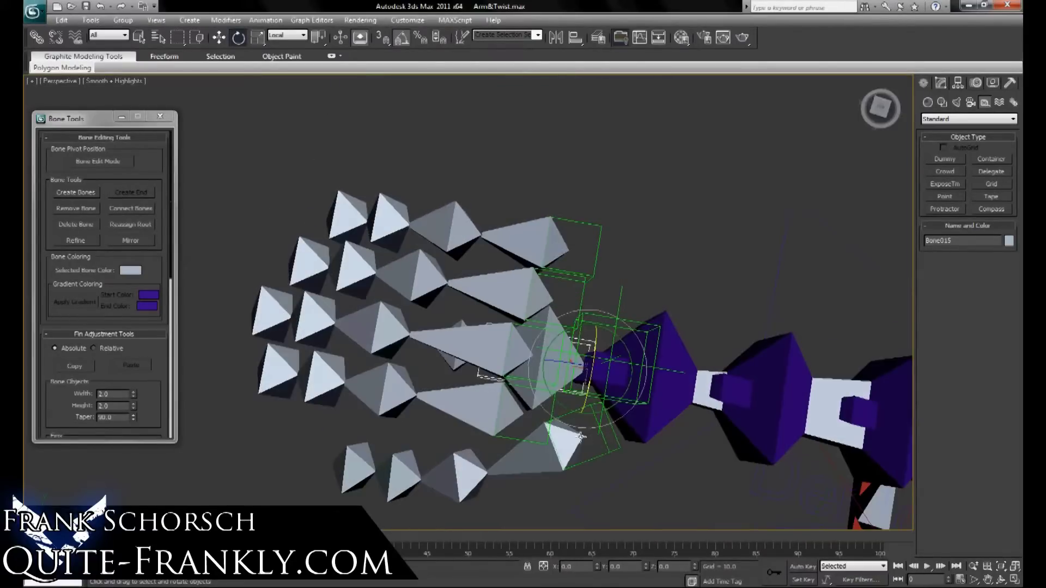
- Move the five finger and thumb dummies together about 1.8 units along their Local X axes, away from the wrist
{"action": "left_click", "coordinate": [602, 447]}
{"action": "left_click", "coordinate": [607, 451]}
{"action": "middle_click_drag", "start_coordinate": [605, 451], "coordinate": [587, 399], "text": "alt"}
{"action": "left_click", "coordinate": [535, 391], "text": "ctrl"}
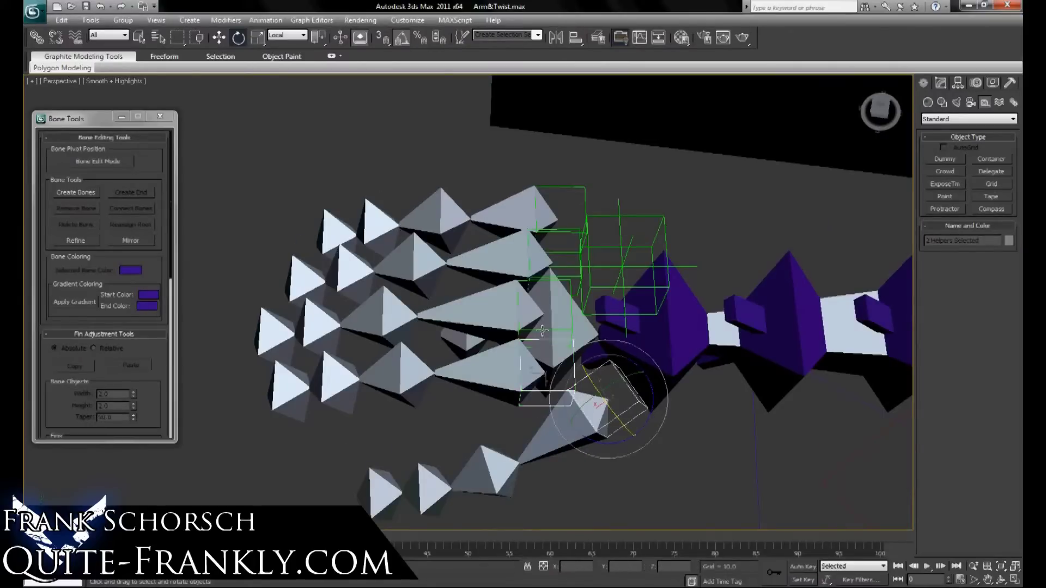
{"action": "left_click", "coordinate": [543, 331], "text": "ctrl"}
{"action": "left_click", "coordinate": [584, 240], "text": "ctrl"}
{"action": "left_click", "coordinate": [581, 191], "text": "ctrl"}
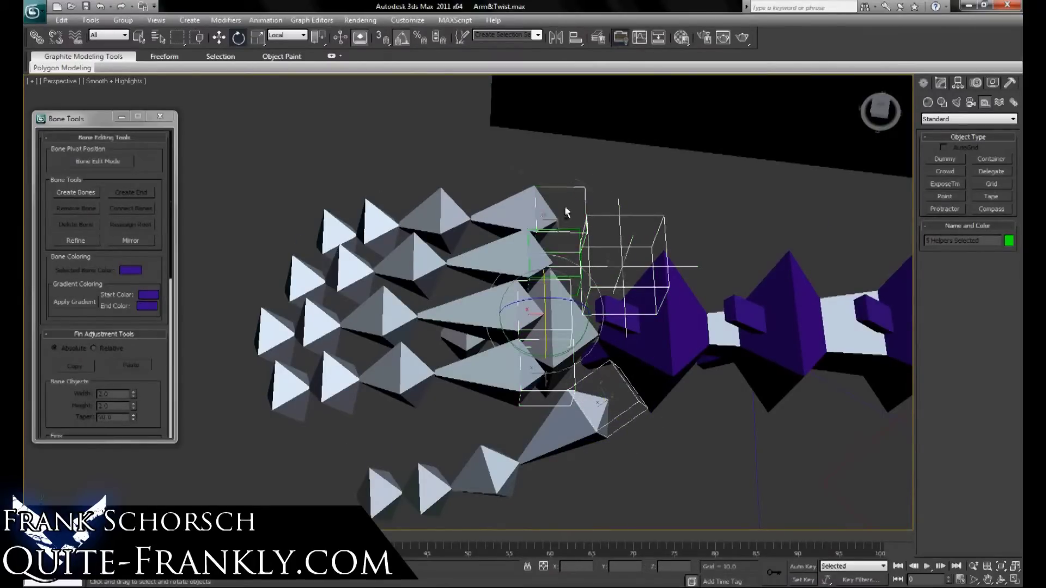
{"action": "key", "text": "w"}
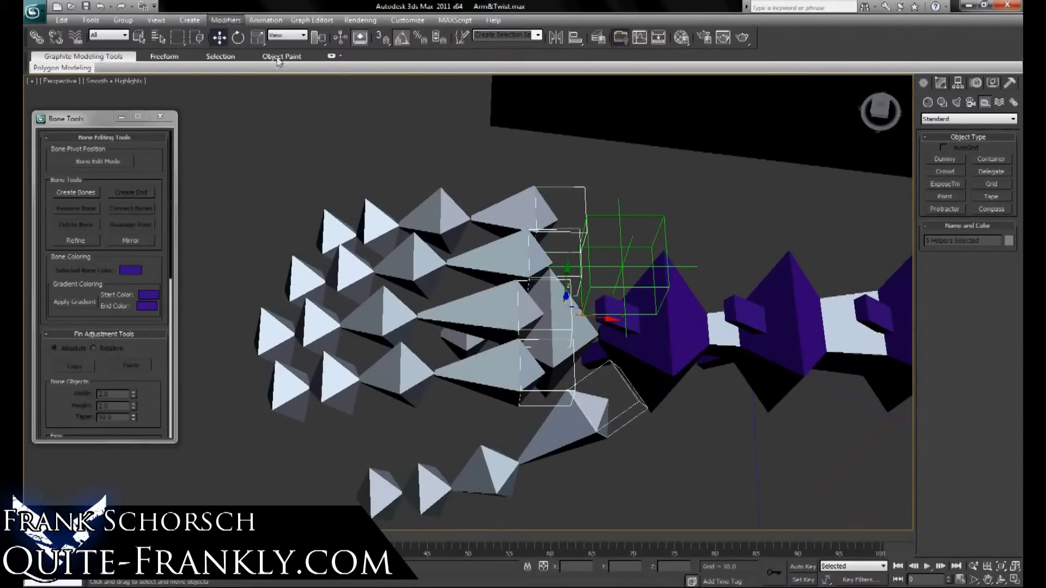
{"action": "left_click", "coordinate": [287, 35]}
{"action": "left_click", "coordinate": [275, 76]}
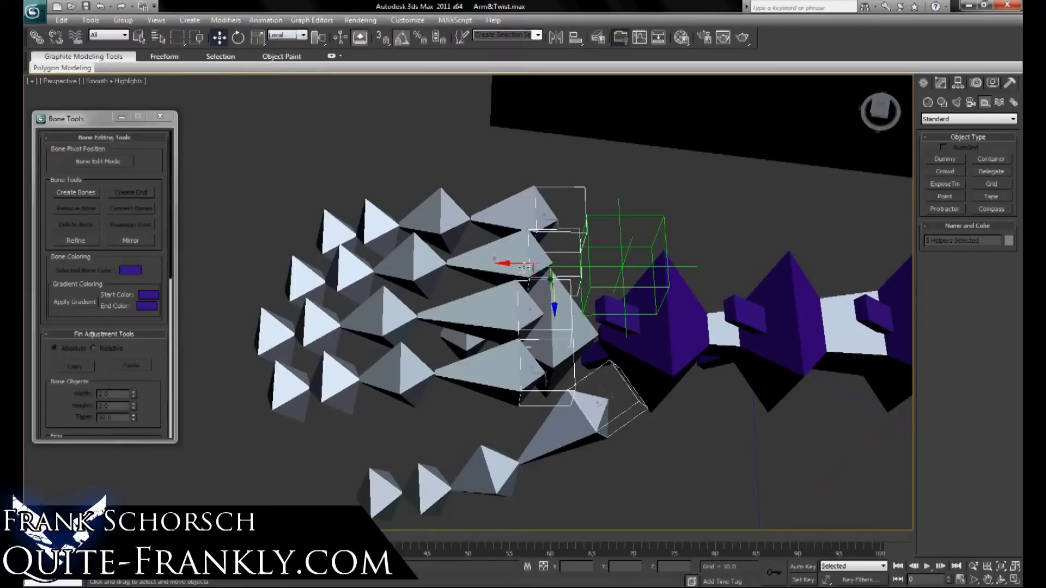
{"action": "left_click_drag", "start_coordinate": [515, 276], "coordinate": [470, 275]}
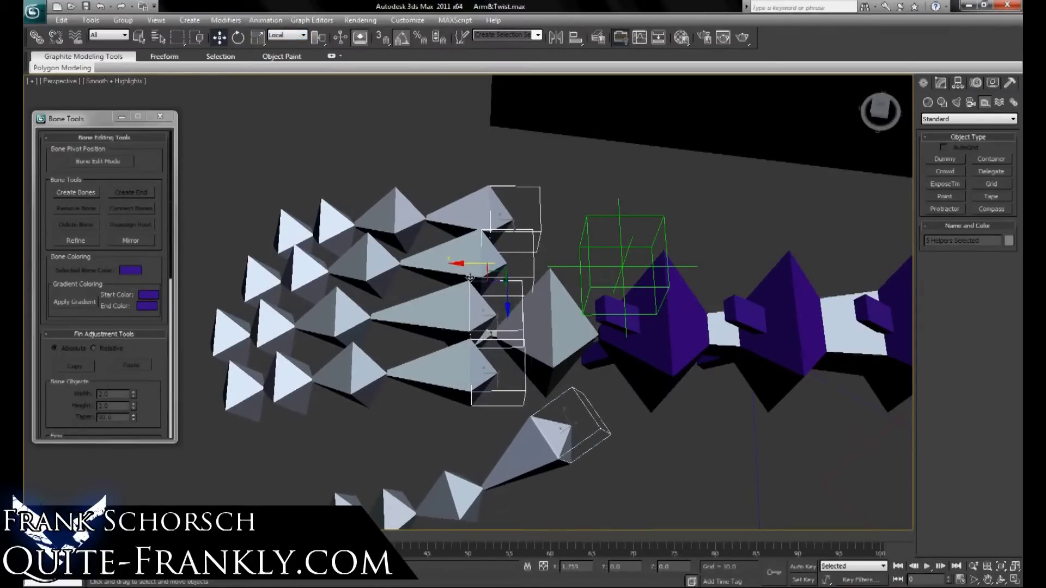
- Move the thumb dummy along its Local Y axis closer to the palm, and adjust the four finger dummies against the palm
{"action": "left_click", "coordinate": [589, 438]}
{"action": "middle_click_drag", "start_coordinate": [589, 438], "coordinate": [597, 370], "text": "alt"}
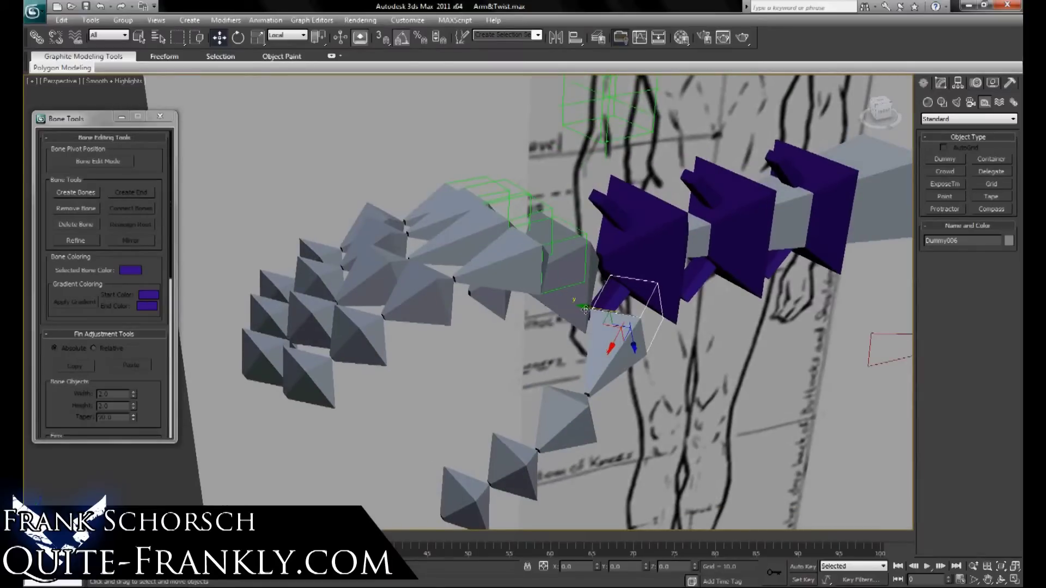
{"action": "middle_click_drag", "start_coordinate": [585, 310], "coordinate": [551, 314], "text": "alt"}
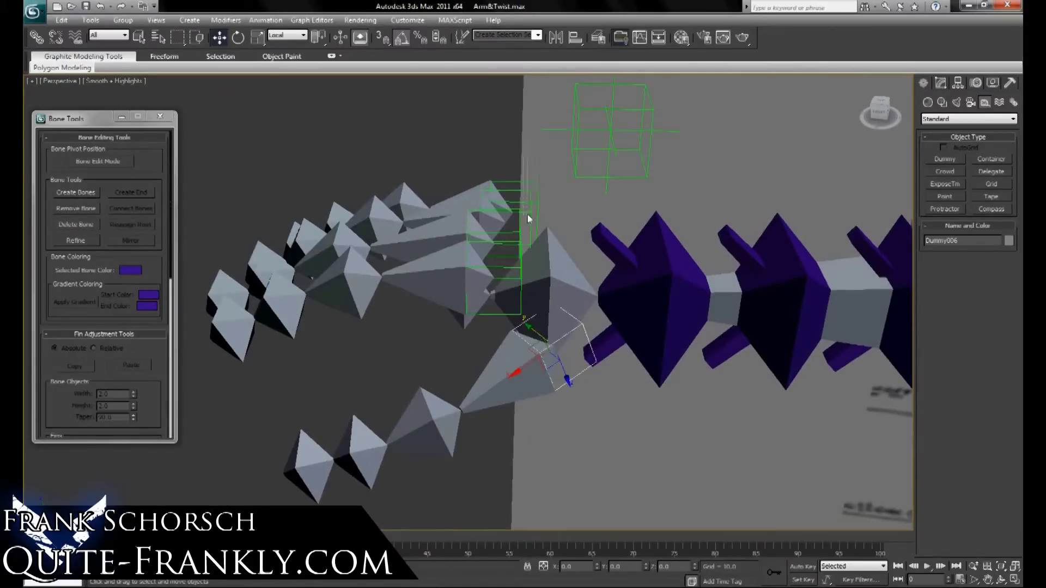
{"action": "left_click_drag", "start_coordinate": [527, 214], "coordinate": [528, 223]}
{"action": "left_click", "coordinate": [493, 241], "text": "ctrl"}
{"action": "left_click", "coordinate": [485, 267], "text": "ctrl"}
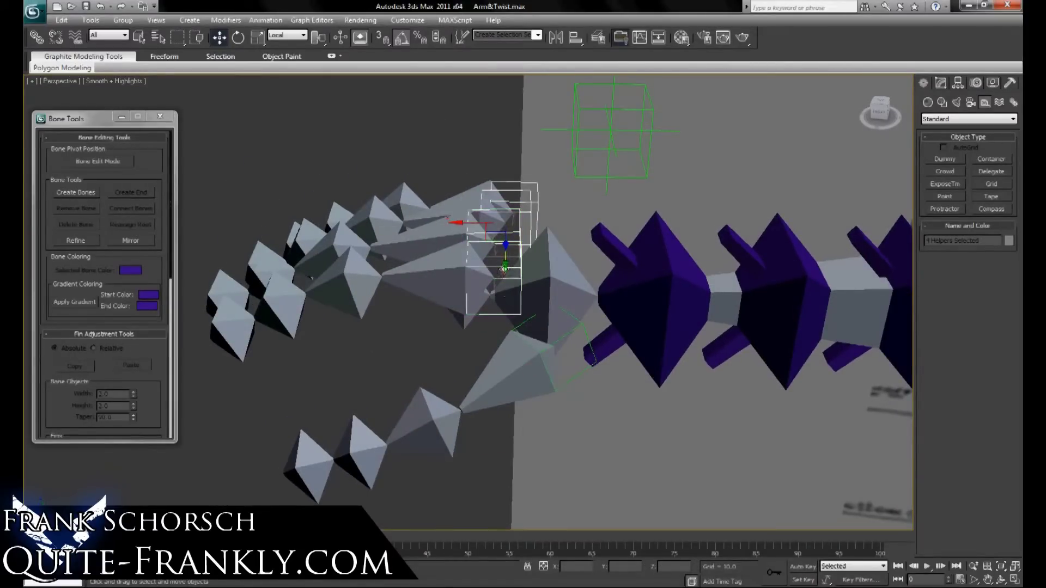
{"action": "middle_click_drag", "start_coordinate": [504, 269], "coordinate": [442, 266], "text": "alt"}
{"action": "left_click", "coordinate": [594, 246]}
{"action": "middle_click_drag", "start_coordinate": [593, 246], "coordinate": [539, 300], "text": "alt"}
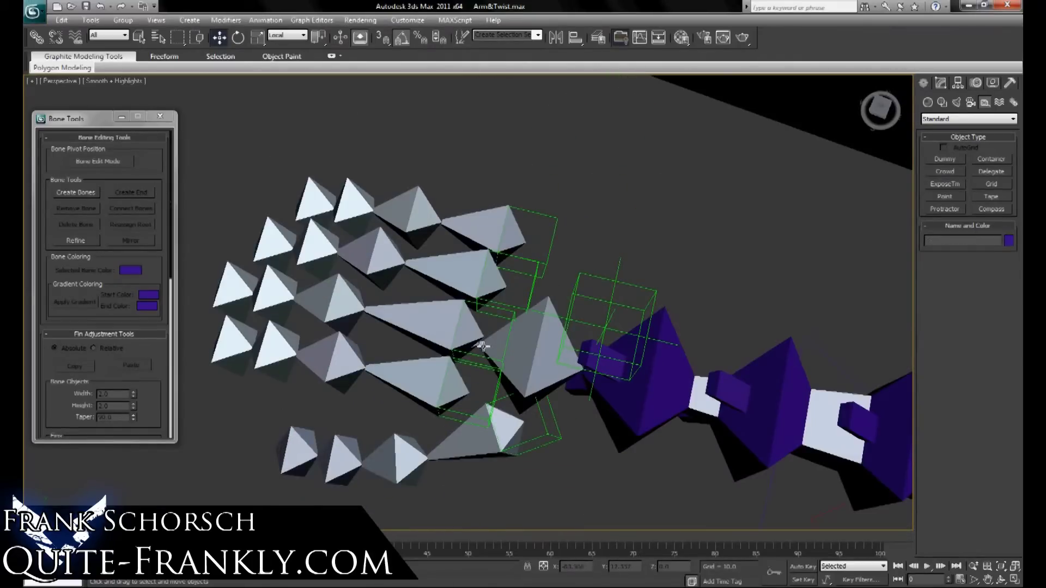
- Link the palm bone to the wrist bone at the end of the forearm
{"action": "left_click", "coordinate": [482, 346]}
{"action": "middle_click_drag", "start_coordinate": [479, 345], "coordinate": [523, 322], "text": "alt"}
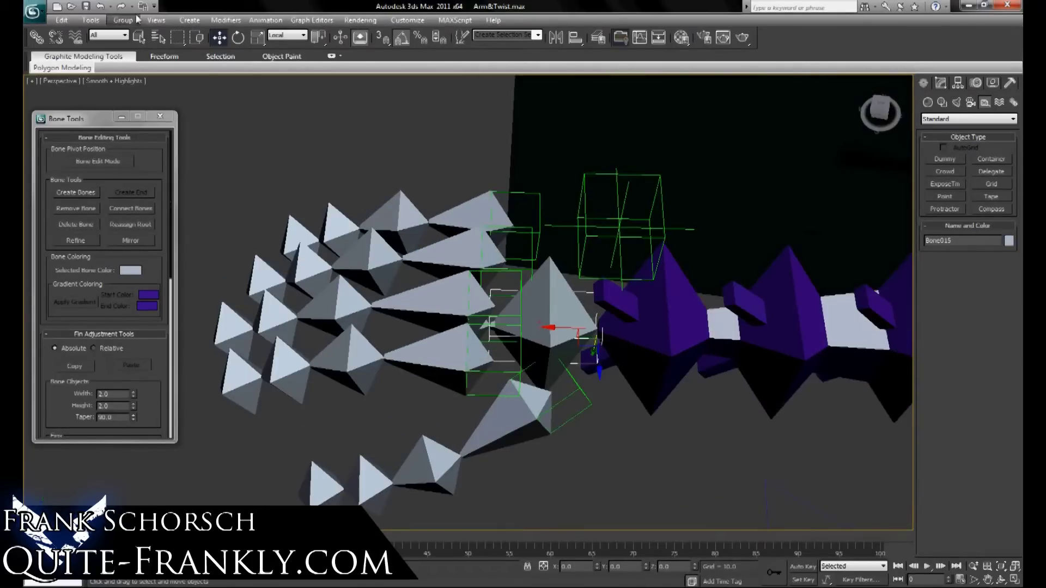
{"action": "left_click", "coordinate": [36, 37]}
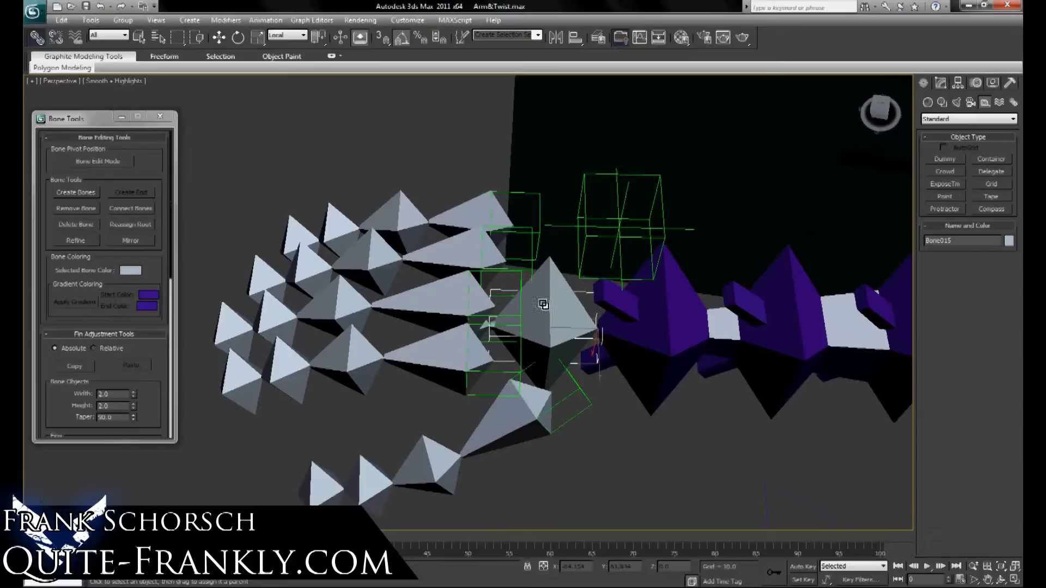
{"action": "left_click", "coordinate": [605, 466]}
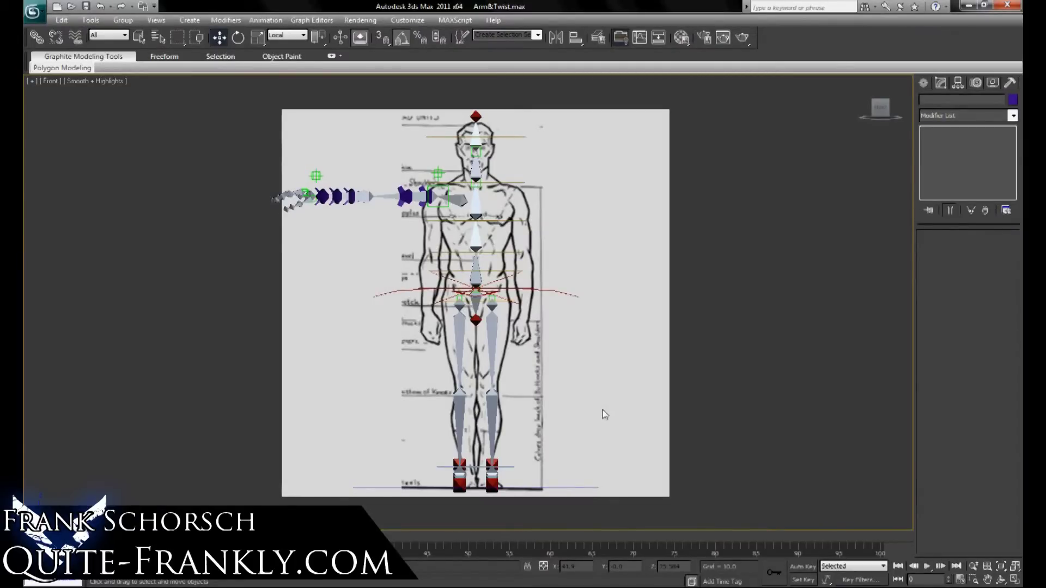
- Draw a circle spline with a radius of about 4 units on the ground below the arm in the Perspective view
{"action": "key", "text": "p"}
{"action": "scroll", "coordinate": [602, 411], "scroll_direction": "down", "scroll_amount": 1}
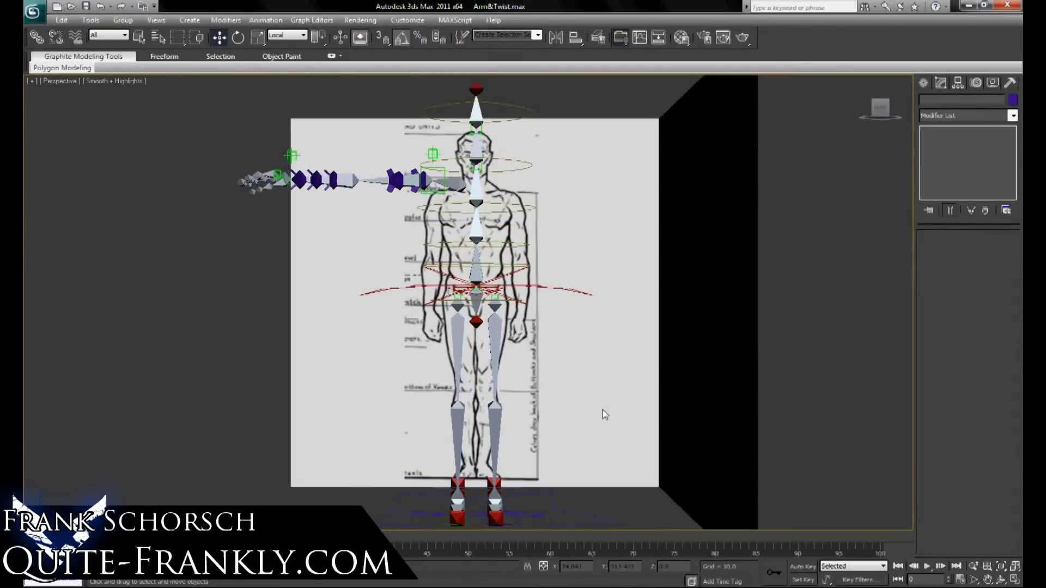
{"action": "middle_click_drag", "start_coordinate": [478, 240], "coordinate": [480, 342], "text": "alt"}
{"action": "scroll", "coordinate": [480, 342], "scroll_direction": "up", "scroll_amount": 3}
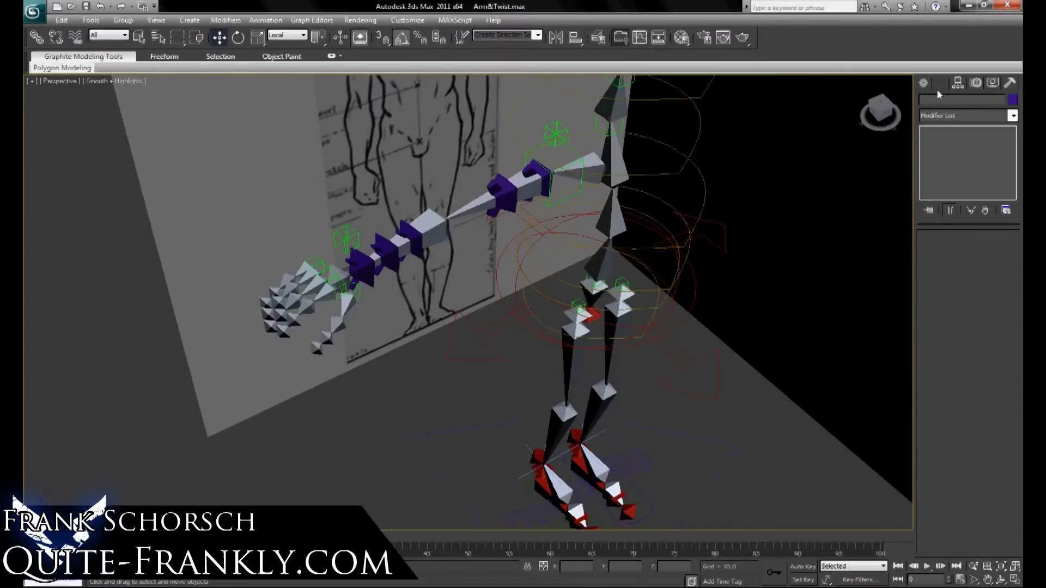
{"action": "left_click", "coordinate": [923, 83]}
{"action": "left_click", "coordinate": [942, 103]}
{"action": "left_click", "coordinate": [945, 182]}
{"action": "left_click_drag", "start_coordinate": [437, 414], "coordinate": [447, 423]}
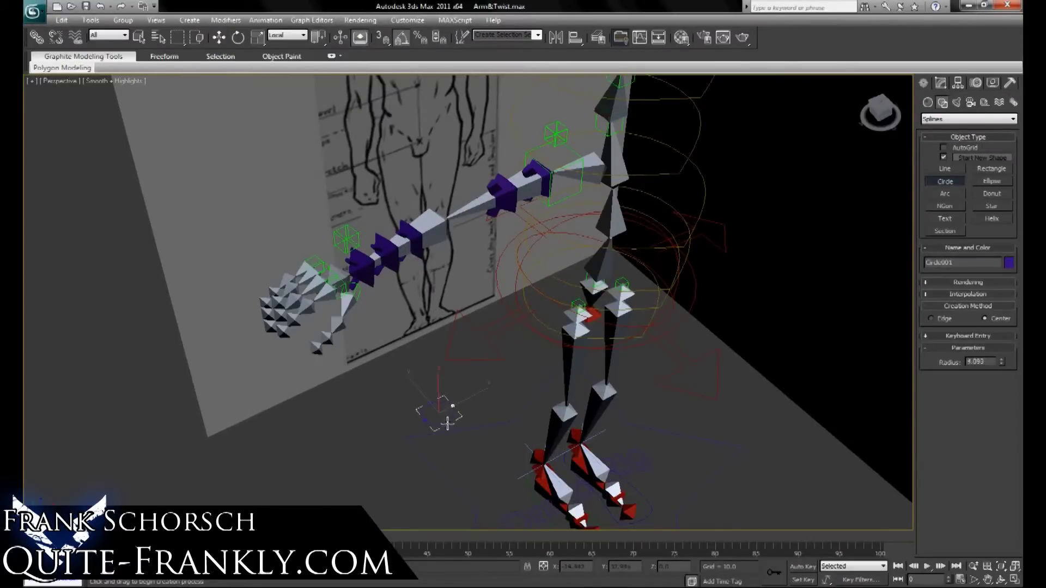
- Align the circle's pivot point to the palm bone's center in X, Y and Z position and match its orientation on all axes
{"action": "right_click", "coordinate": [447, 423]}
{"action": "key", "text": "alt+a"}
{"action": "left_click", "coordinate": [343, 279]}
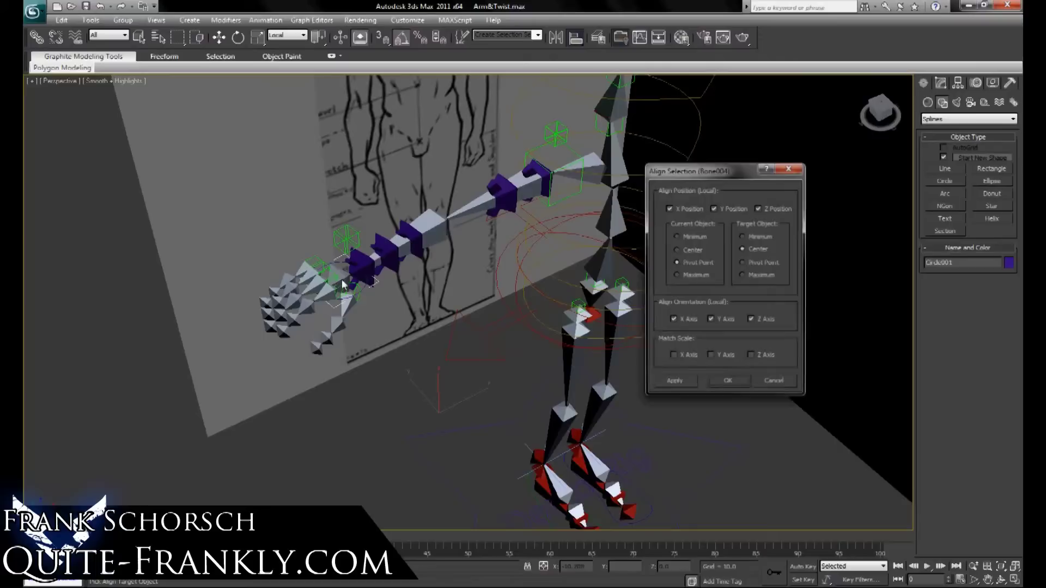
{"action": "left_click", "coordinate": [717, 387]}
- Raise the circle above the back of the hand along its Local Z axis and link it to the palm bone
{"action": "middle_click_drag", "start_coordinate": [509, 306], "coordinate": [439, 315], "text": "alt"}
{"action": "scroll", "coordinate": [439, 315], "scroll_direction": "up", "scroll_amount": 3}
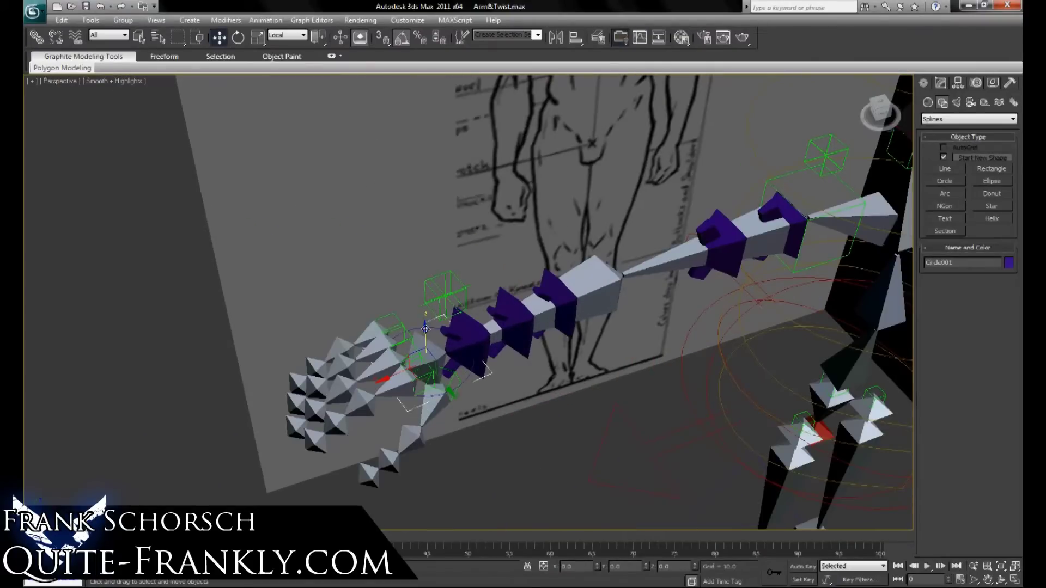
{"action": "left_click_drag", "start_coordinate": [425, 329], "coordinate": [424, 289]}
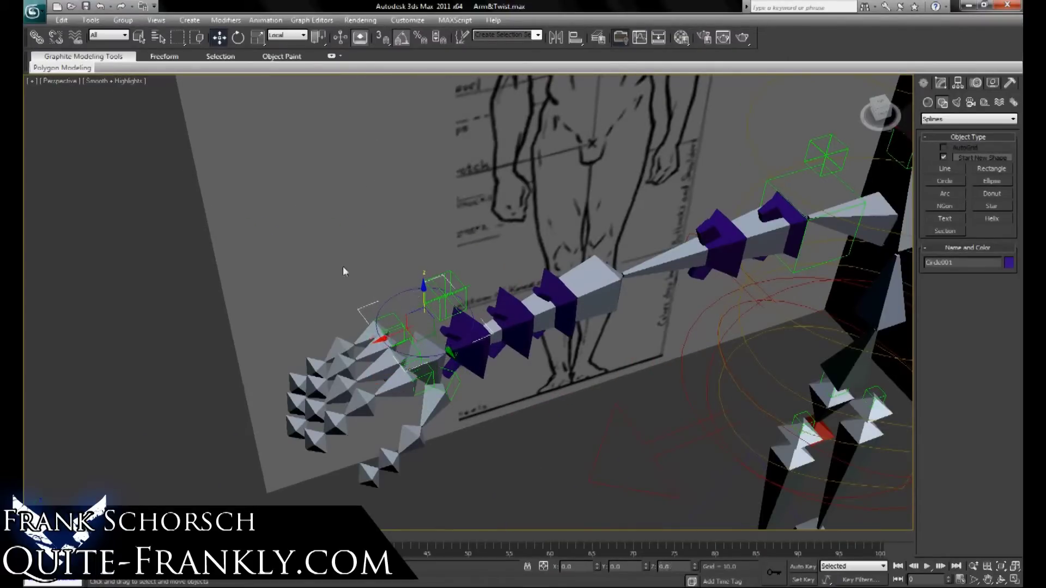
{"action": "left_click", "coordinate": [37, 37]}
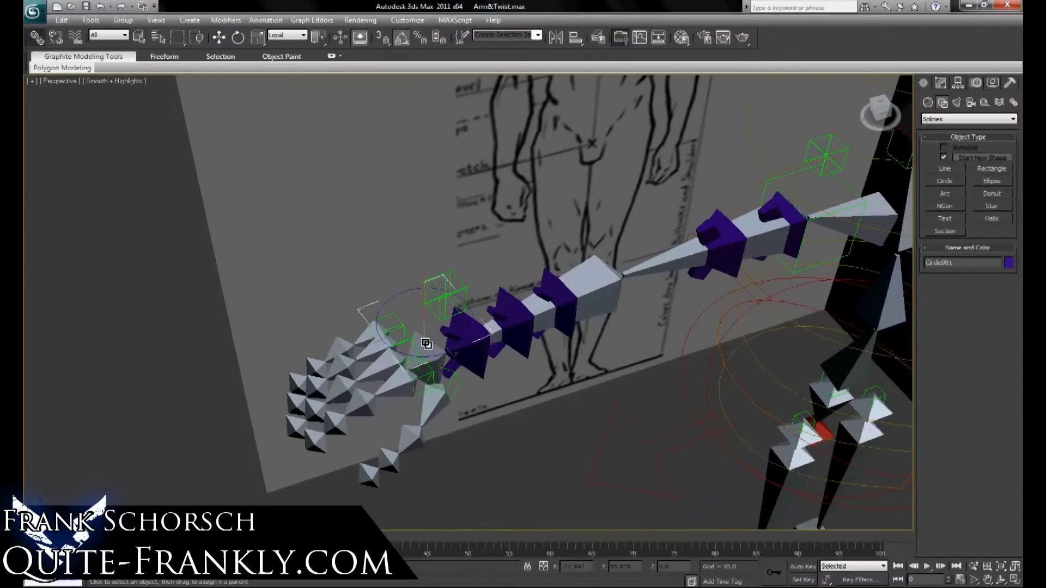
{"action": "left_click", "coordinate": [511, 462]}
{"action": "scroll", "coordinate": [477, 406], "scroll_direction": "up", "scroll_amount": 4}
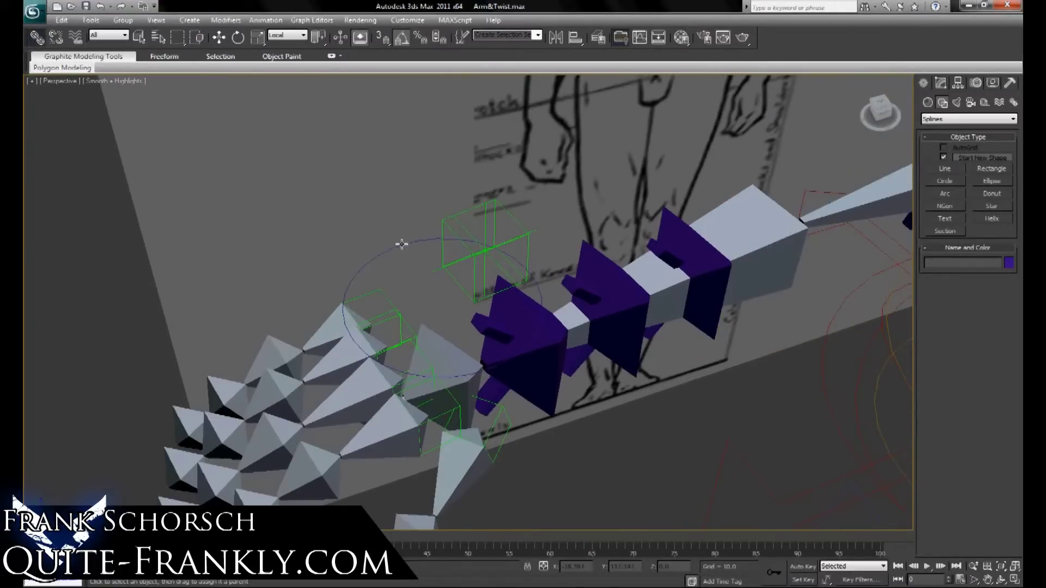
- Add an Attribute Holder modifier to the circle above the hand
{"action": "left_click", "coordinate": [401, 244]}
{"action": "middle_click_drag", "start_coordinate": [752, 350], "coordinate": [766, 307]}
{"action": "left_click", "coordinate": [940, 85]}
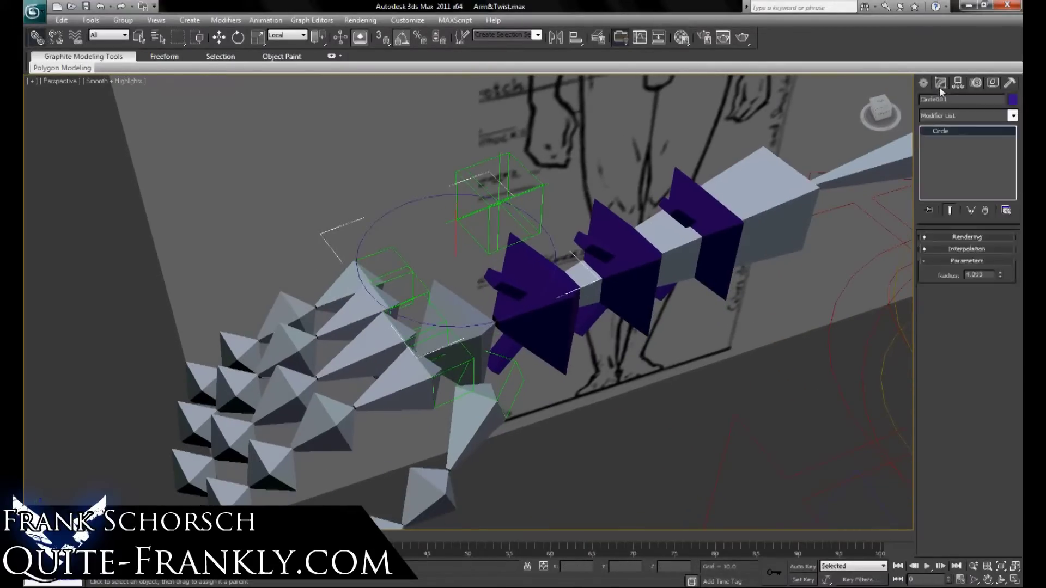
{"action": "left_click", "coordinate": [971, 115]}
{"action": "left_click", "coordinate": [962, 326]}
{"action": "middle_click_drag", "start_coordinate": [802, 331], "coordinate": [812, 261], "text": "alt"}
- Open the Hand_DemoCTRL.ms script from the Scripts folder
{"action": "left_click", "coordinate": [455, 20]}
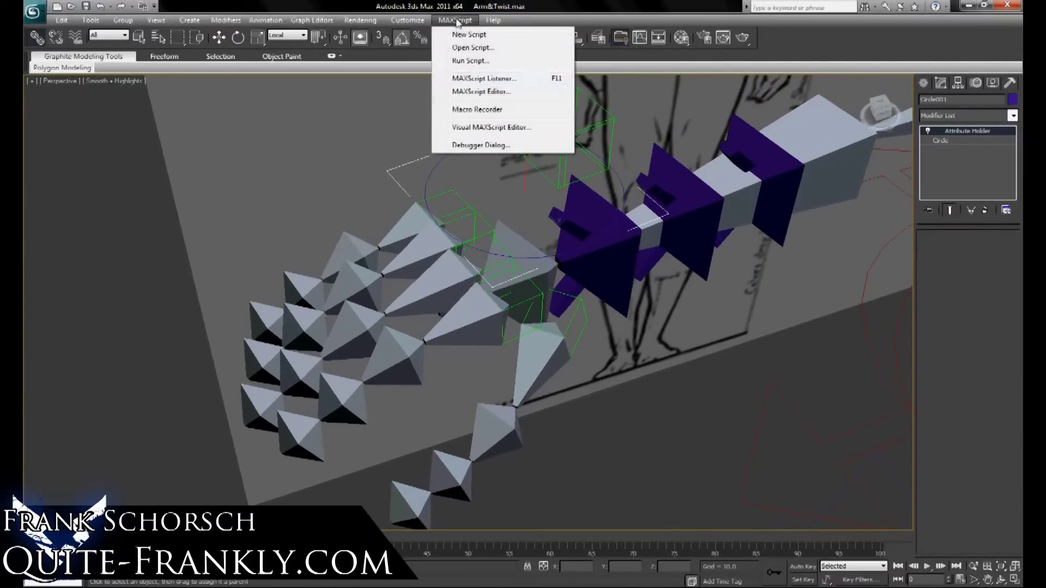
{"action": "left_click", "coordinate": [505, 62]}
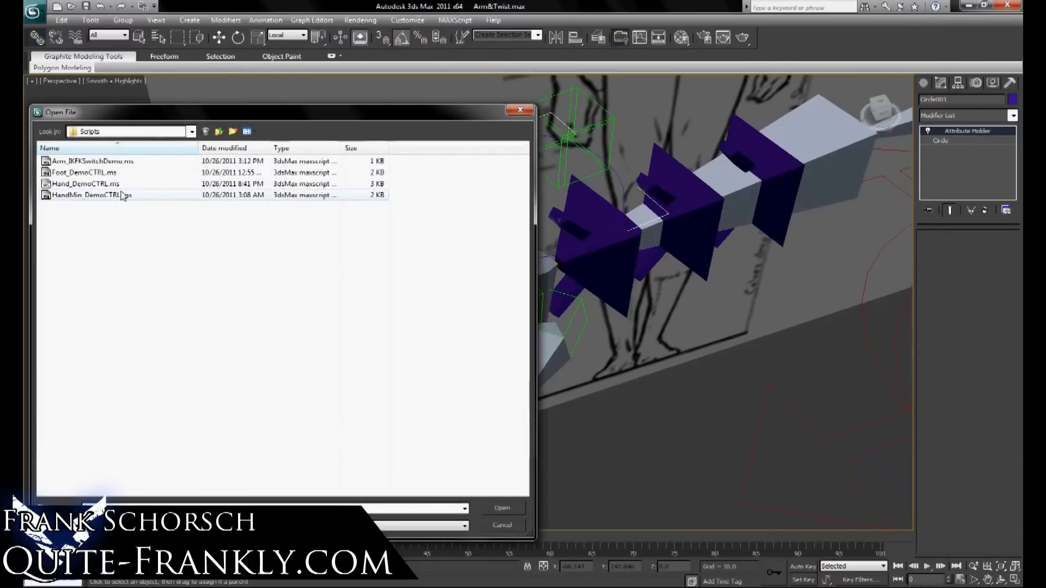
{"action": "left_click", "coordinate": [136, 186]}
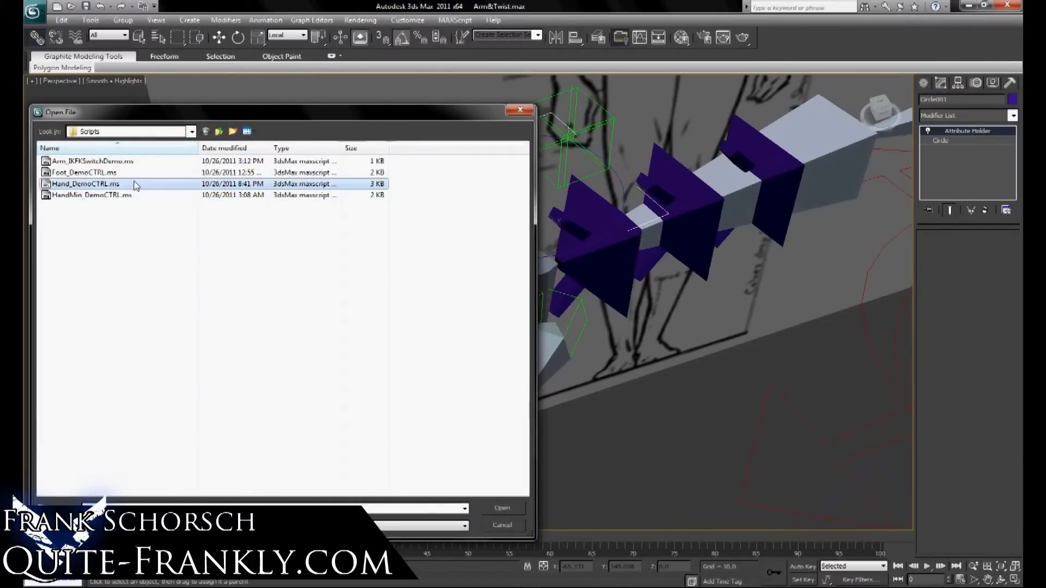
{"action": "left_click", "coordinate": [130, 196]}
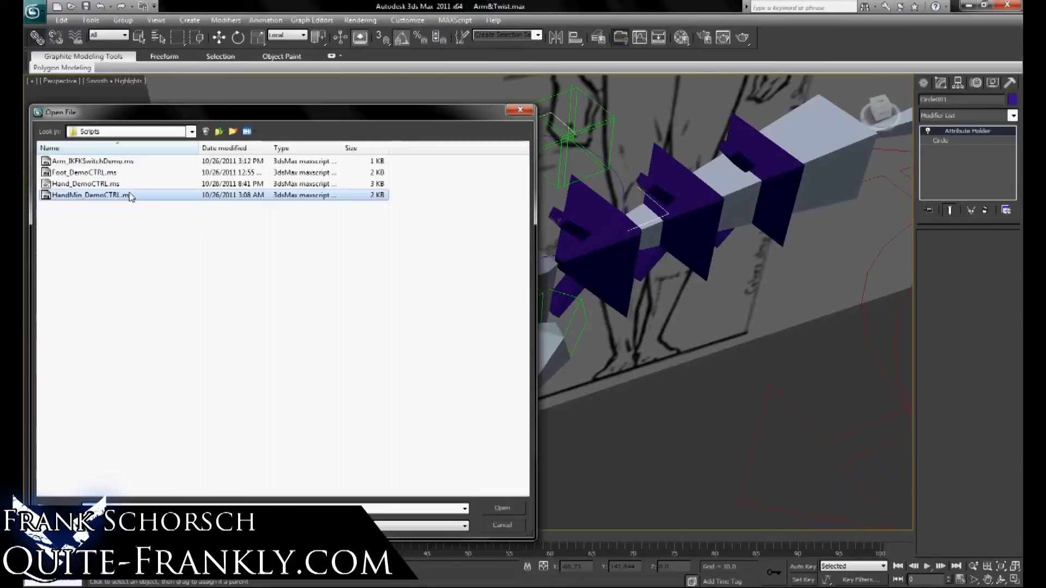
{"action": "left_click", "coordinate": [130, 186]}
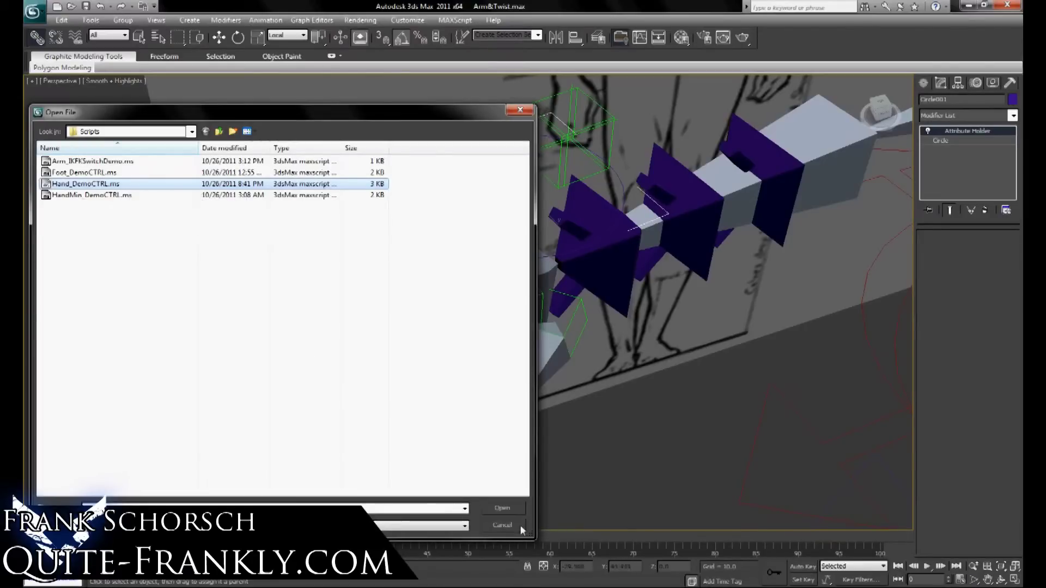
{"action": "left_click", "coordinate": [504, 508]}
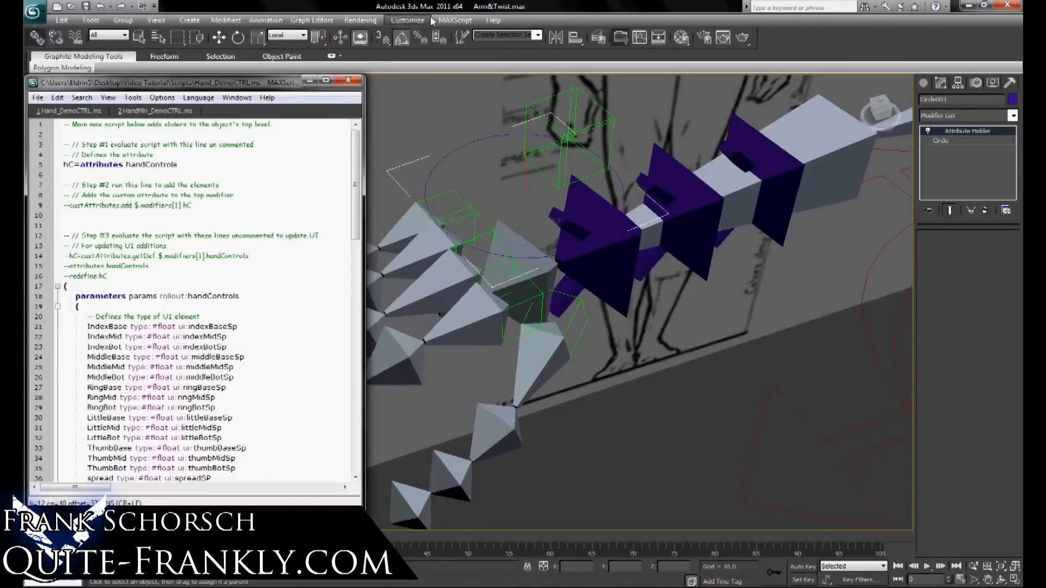
- Open the MAXScript Listener beside the script and evaluate the whole script to define the handControls attribute
{"action": "left_click", "coordinate": [454, 20]}
{"action": "left_click", "coordinate": [480, 84]}
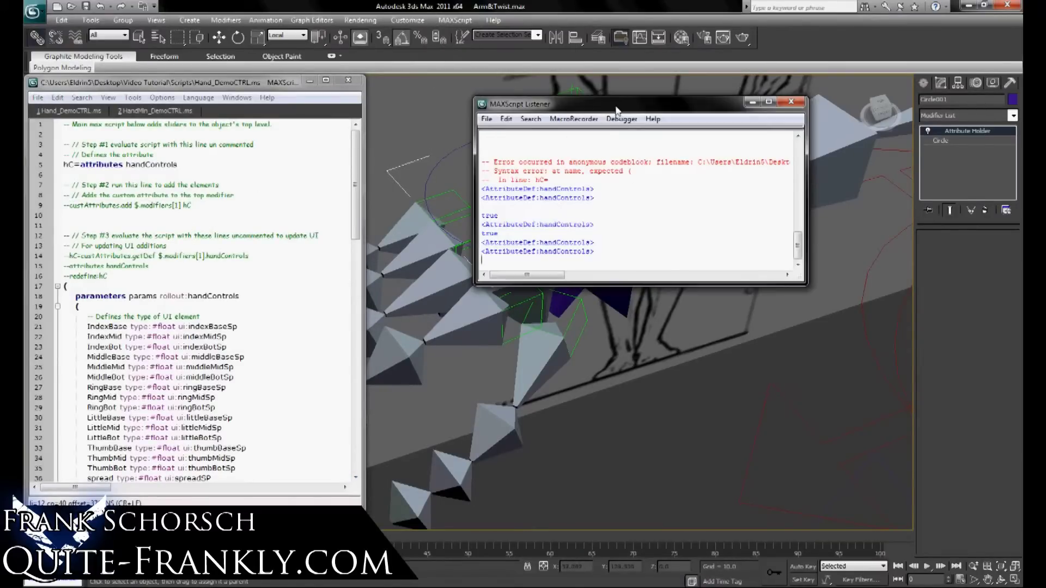
{"action": "left_click_drag", "start_coordinate": [617, 109], "coordinate": [733, 183]}
{"action": "left_click", "coordinate": [202, 214]}
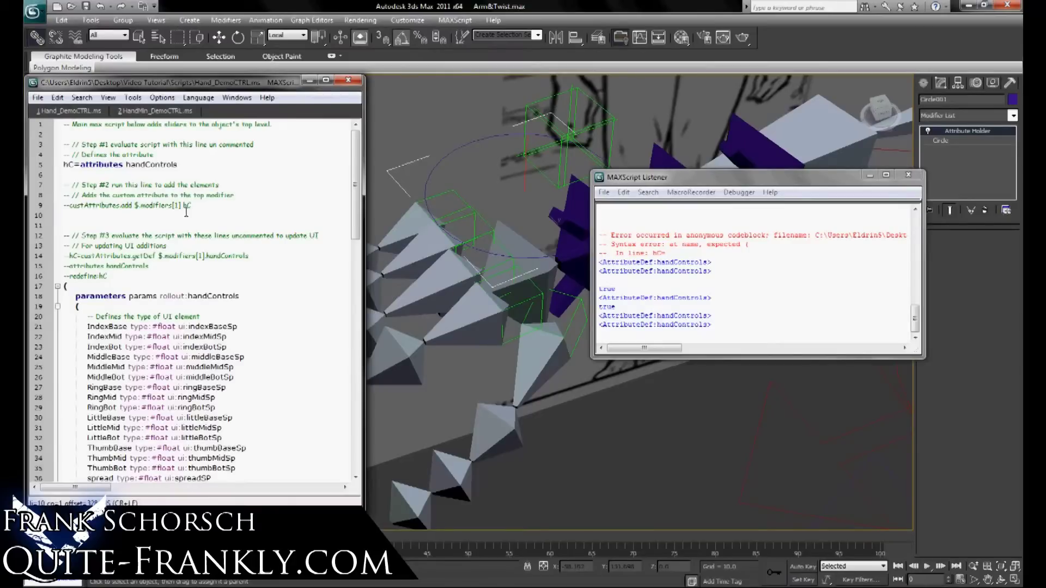
{"action": "key", "text": "ctrl+e"}
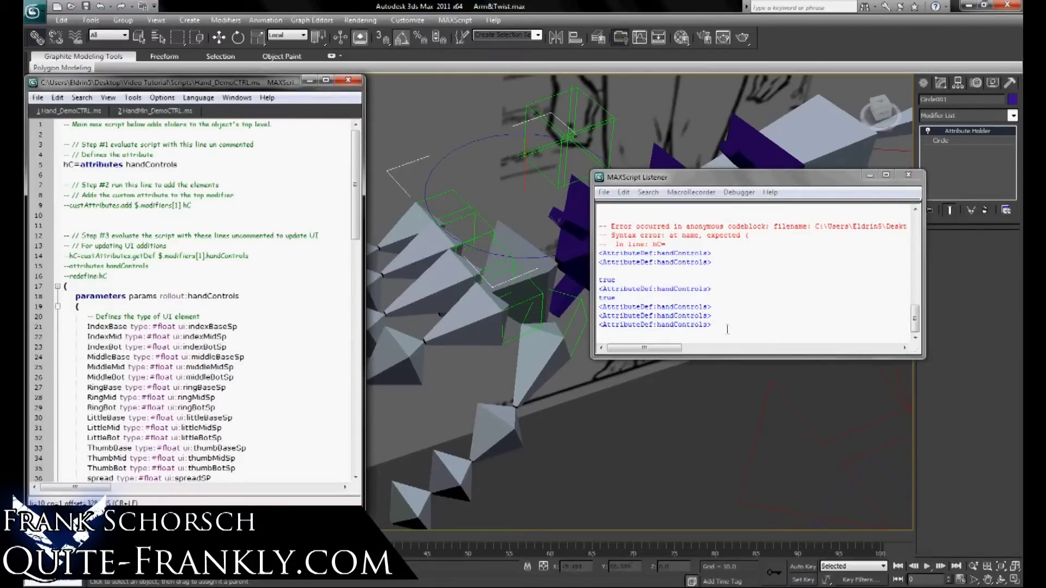
{"action": "left_click_drag", "start_coordinate": [727, 329], "coordinate": [596, 325]}
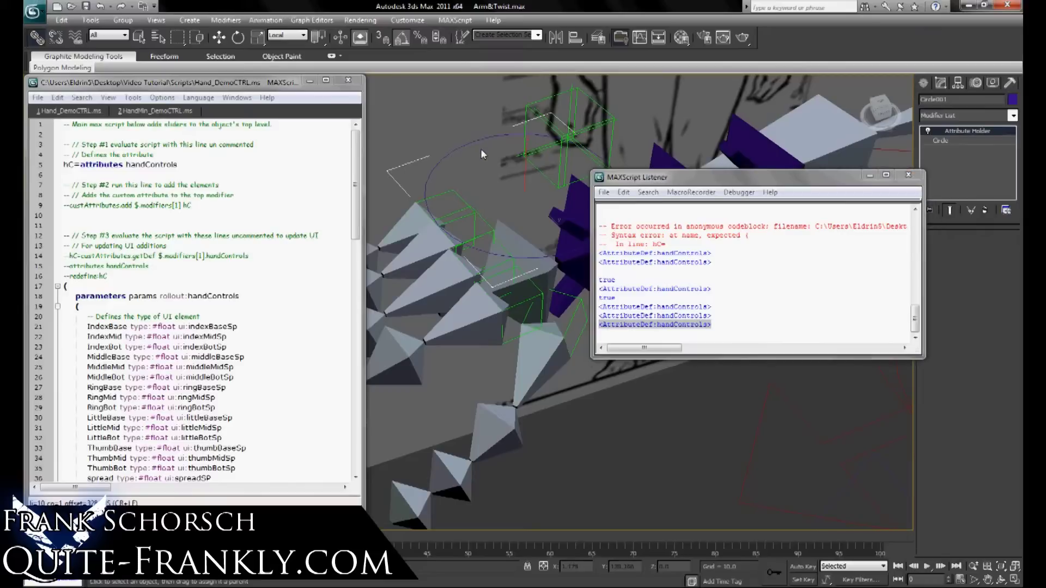
- Run only the line custAttributes.add $.modifiers[1] hC to add the hand controls to the circle, and put the Listener away
{"action": "left_click_drag", "start_coordinate": [193, 209], "coordinate": [77, 207]}
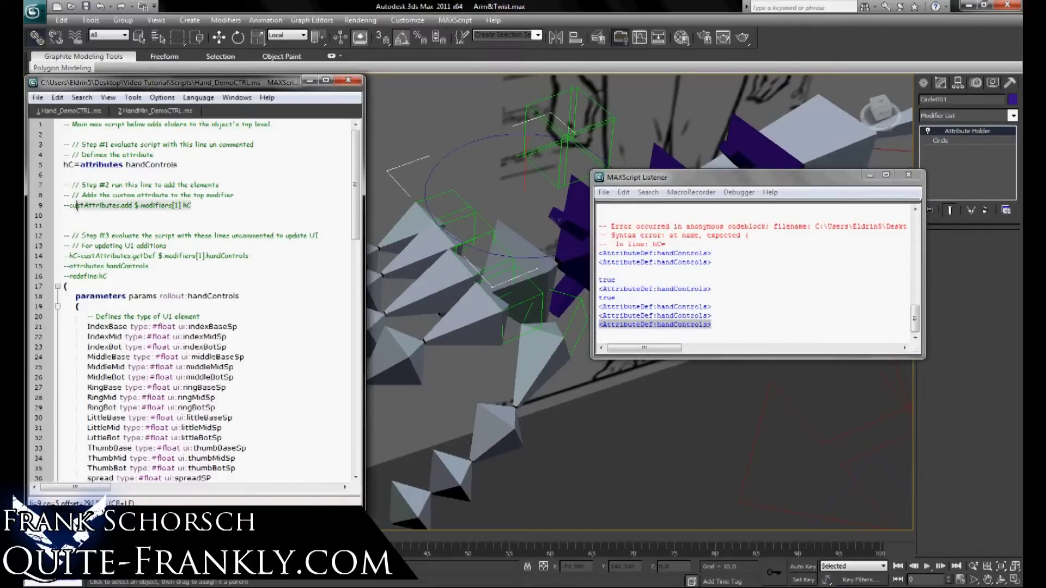
{"action": "key", "text": "shift+Return"}
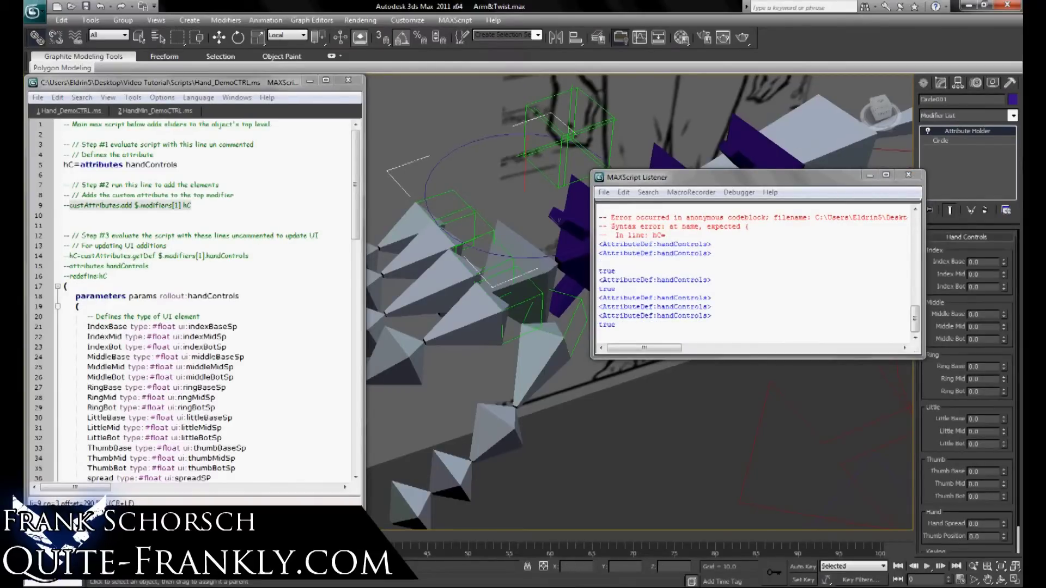
{"action": "left_click", "coordinate": [870, 174]}
- Select the thumb and finger bone chains together with their dummies and freeze their transforms
{"action": "middle_click_drag", "start_coordinate": [794, 182], "coordinate": [612, 281], "text": "alt"}
{"action": "double_click", "coordinate": [745, 307]}
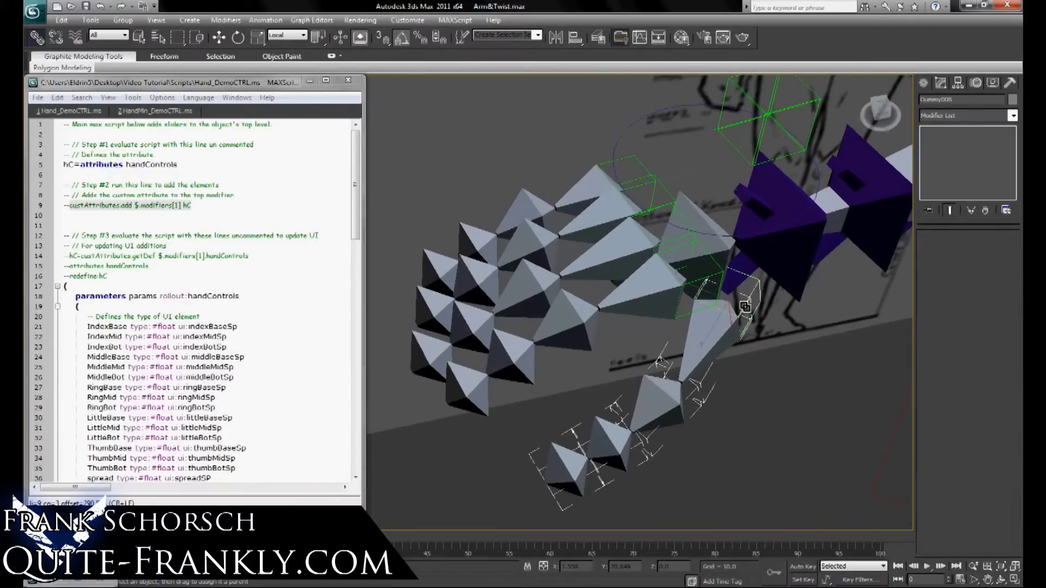
{"action": "left_click", "coordinate": [683, 282], "text": "ctrl"}
{"action": "left_click", "coordinate": [675, 241], "text": "ctrl"}
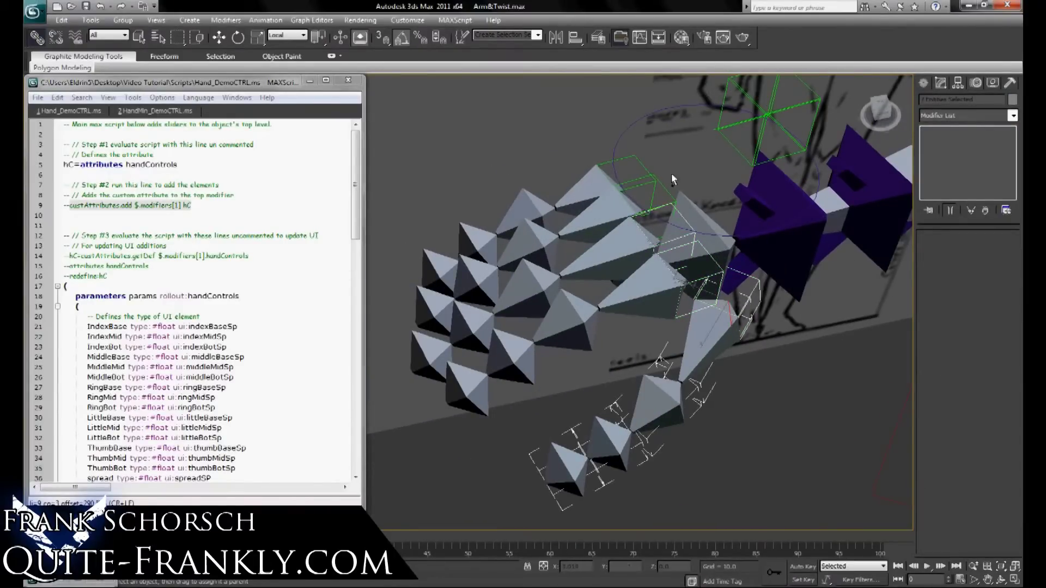
{"action": "left_click", "coordinate": [643, 180], "text": "ctrl"}
{"action": "left_click_drag", "start_coordinate": [371, 177], "coordinate": [589, 409], "text": "ctrl"}
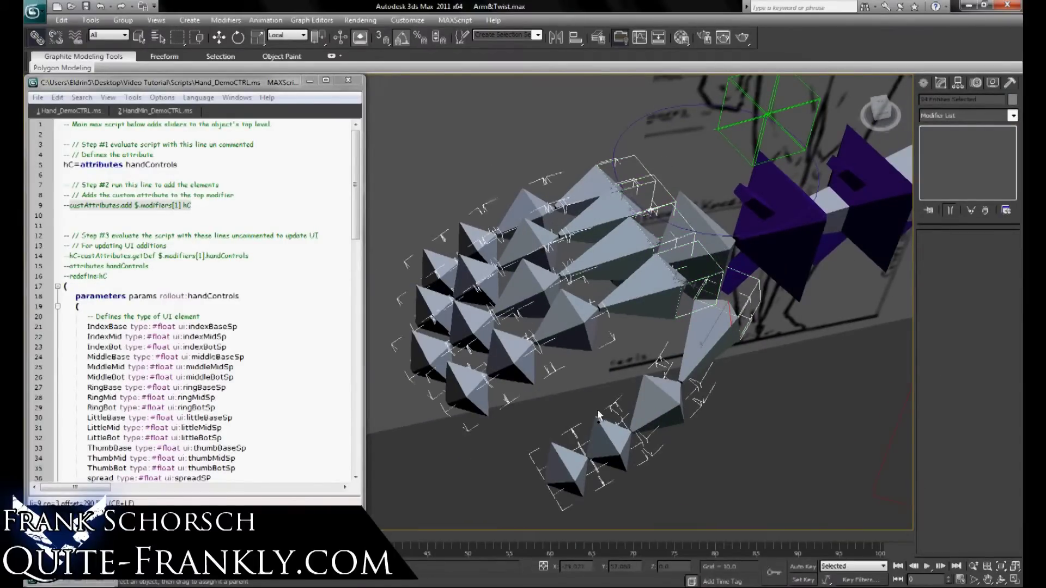
{"action": "right_click", "coordinate": [557, 321], "text": "alt"}
{"action": "left_click", "coordinate": [511, 275]}
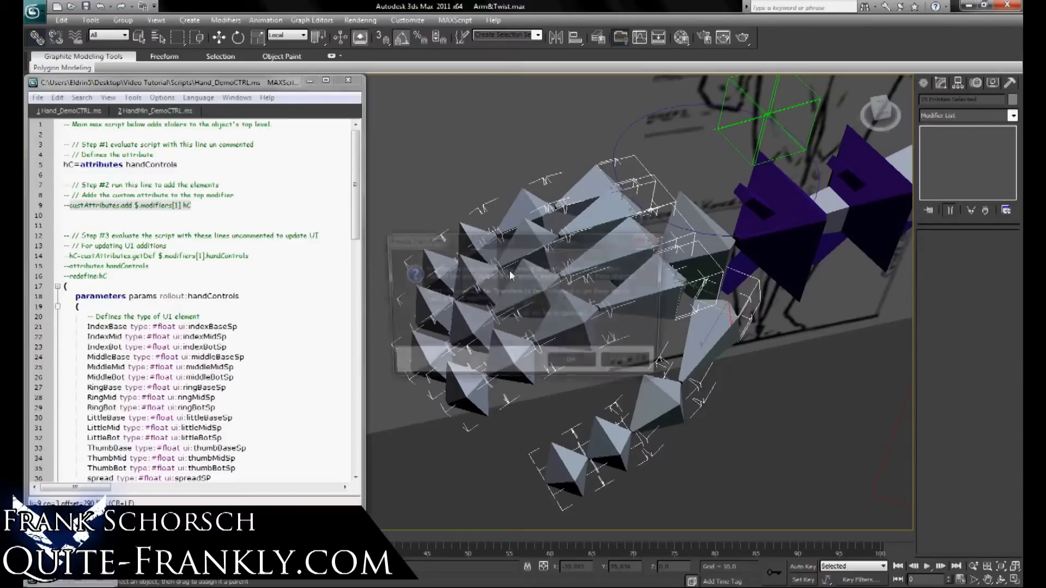
{"action": "left_click", "coordinate": [591, 365]}
- Select the thumb's base bone and close the script editor
{"action": "middle_click_drag", "start_coordinate": [811, 377], "coordinate": [716, 381]}
{"action": "left_click", "coordinate": [615, 352]}
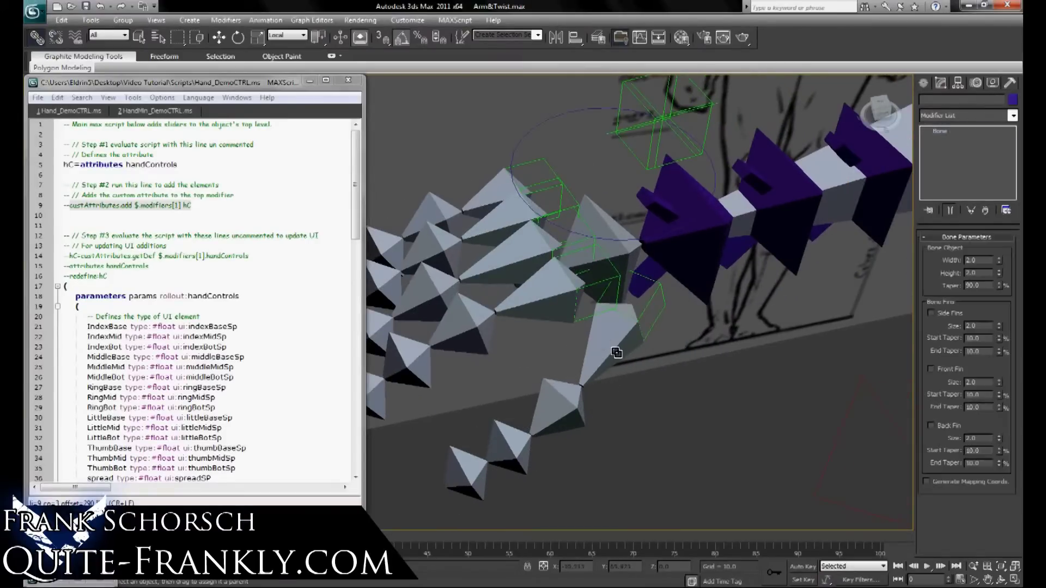
{"action": "left_click", "coordinate": [349, 81]}
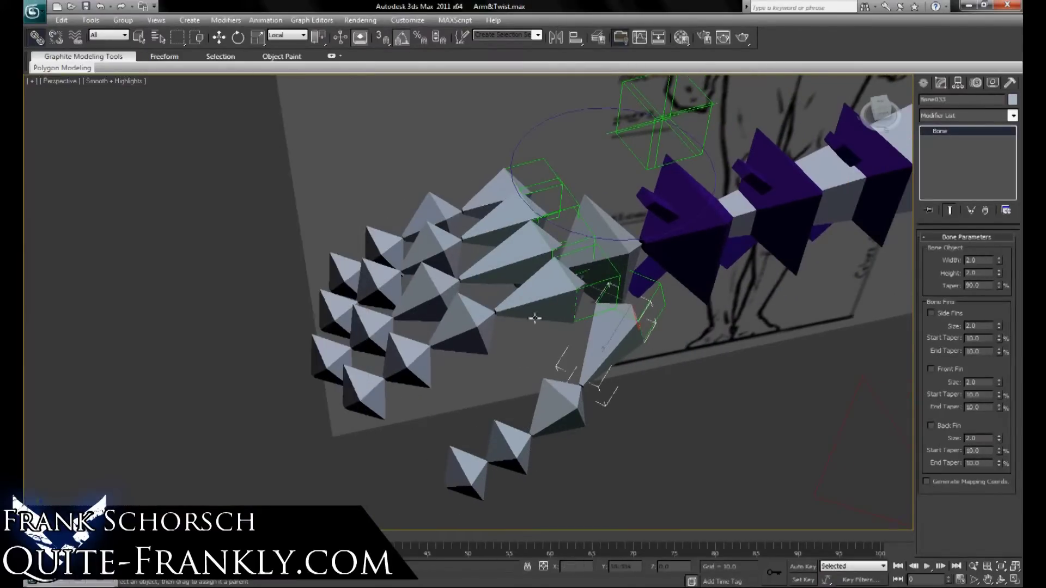
- Start a parameter wire from the thumb base bone's Zero Euler XYZ Z Rotation to the circle's handControls ThumbBase attribute
{"action": "right_click", "coordinate": [603, 339]}
{"action": "left_click", "coordinate": [627, 428]}
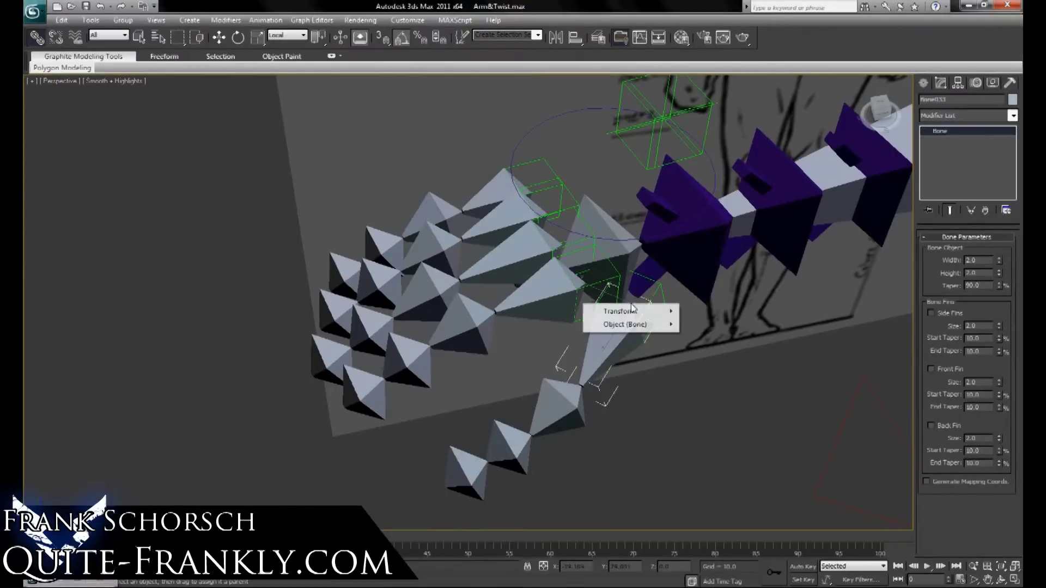
{"action": "mouse_move", "coordinate": [648, 311]}
{"action": "mouse_move", "coordinate": [722, 325]}
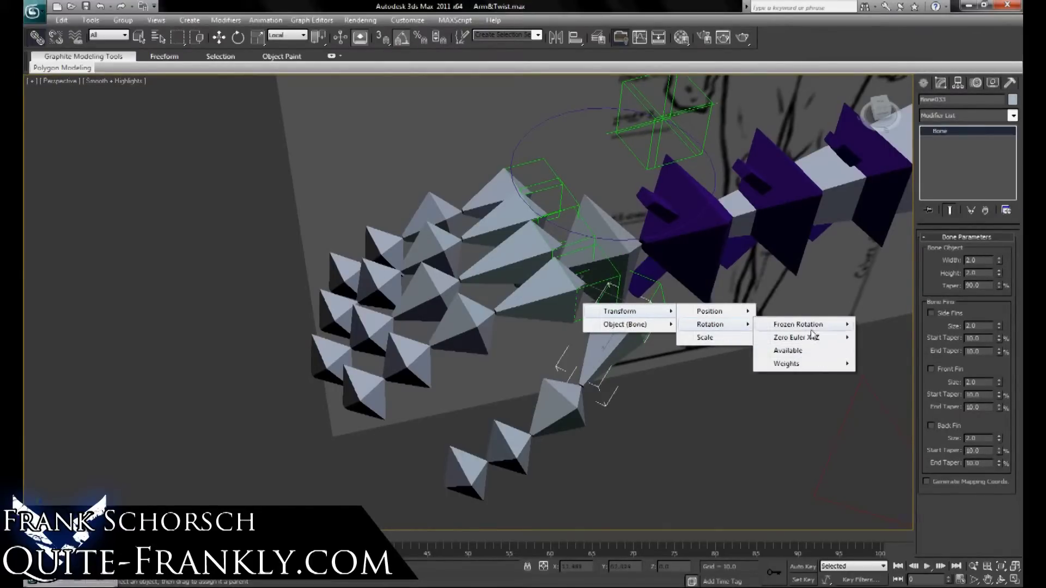
{"action": "mouse_move", "coordinate": [815, 338]}
{"action": "left_click", "coordinate": [888, 363]}
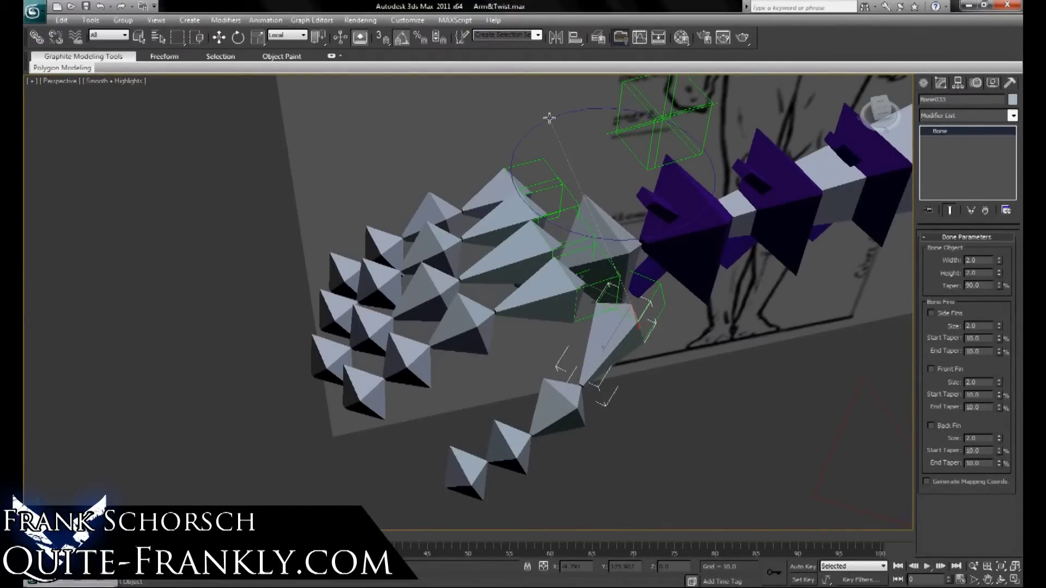
{"action": "left_click", "coordinate": [550, 117]}
{"action": "mouse_move", "coordinate": [555, 141]}
{"action": "mouse_move", "coordinate": [654, 143]}
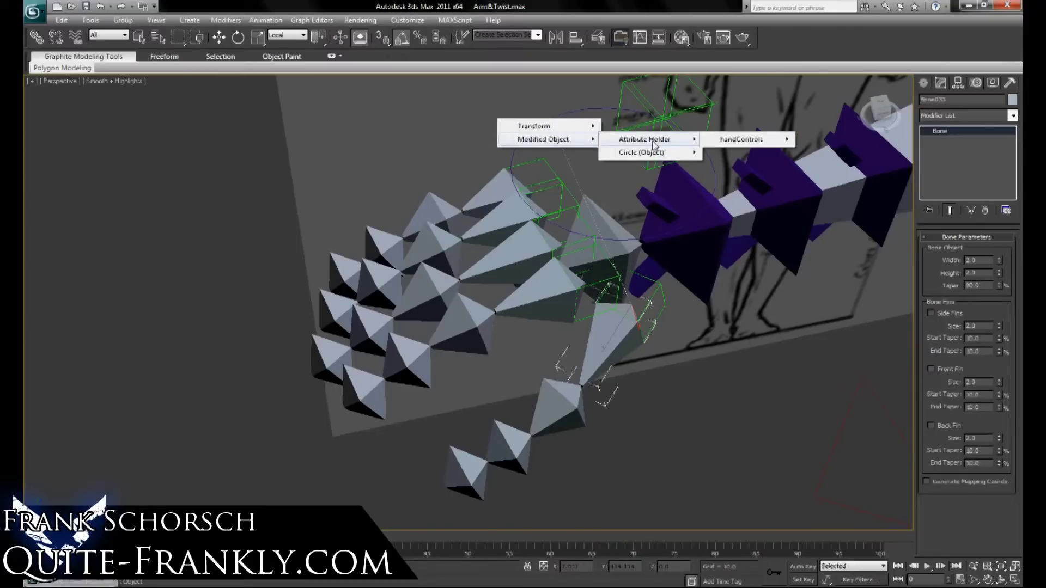
{"action": "mouse_move", "coordinate": [750, 140]}
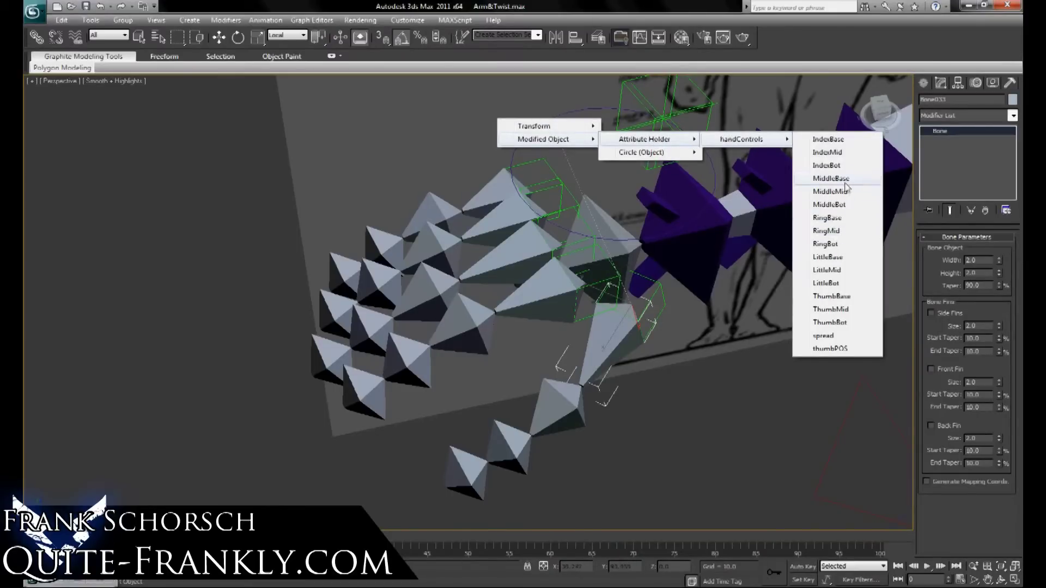
{"action": "left_click", "coordinate": [850, 297]}
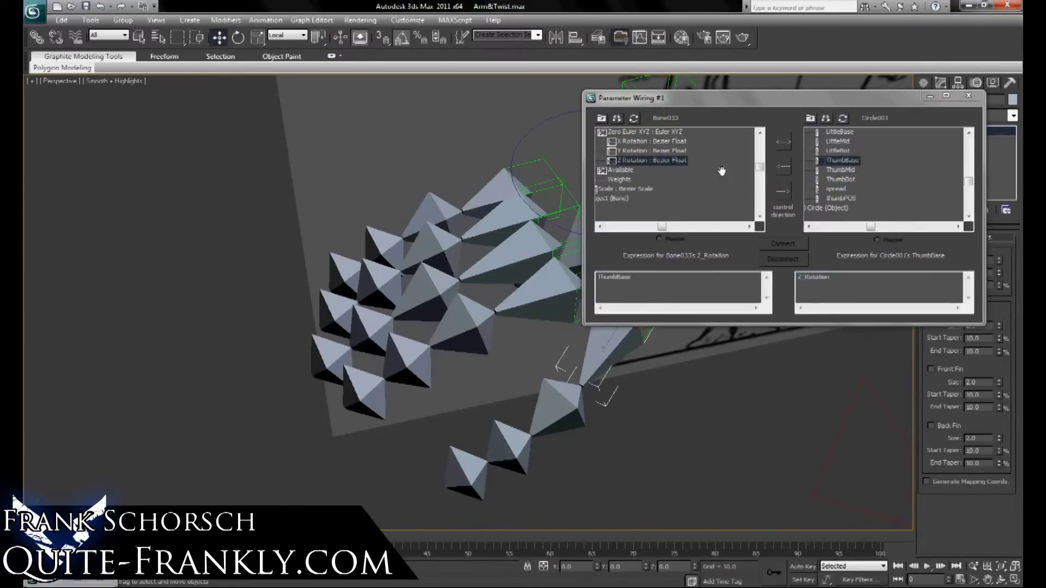
- Set the bone's Z rotation expression to (degtorad)ThumbBase and connect it one-way so the circle's ThumbBase drives the bone
{"action": "left_click", "coordinate": [676, 276]}
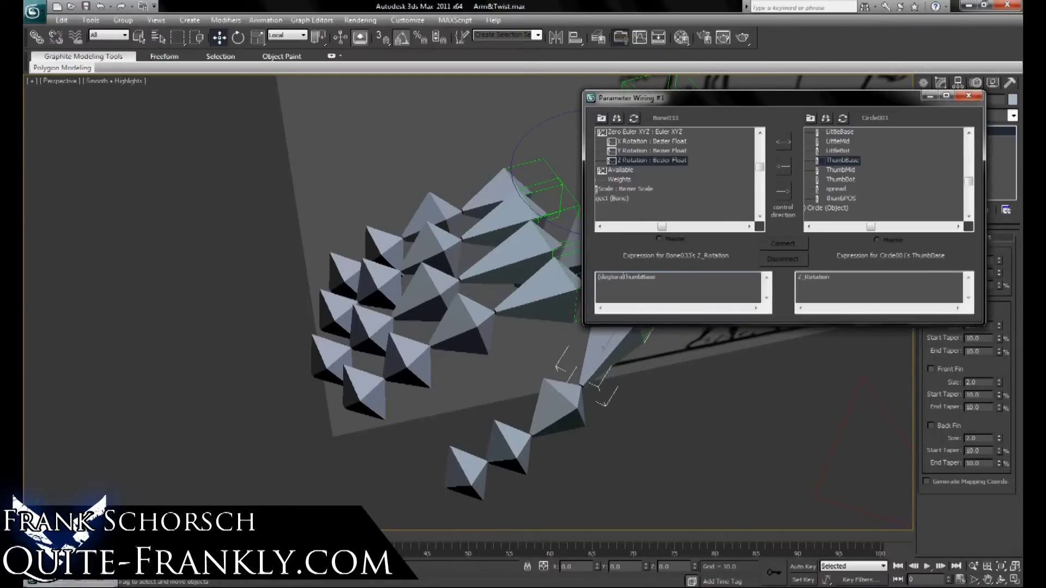
{"action": "left_click", "coordinate": [788, 168]}
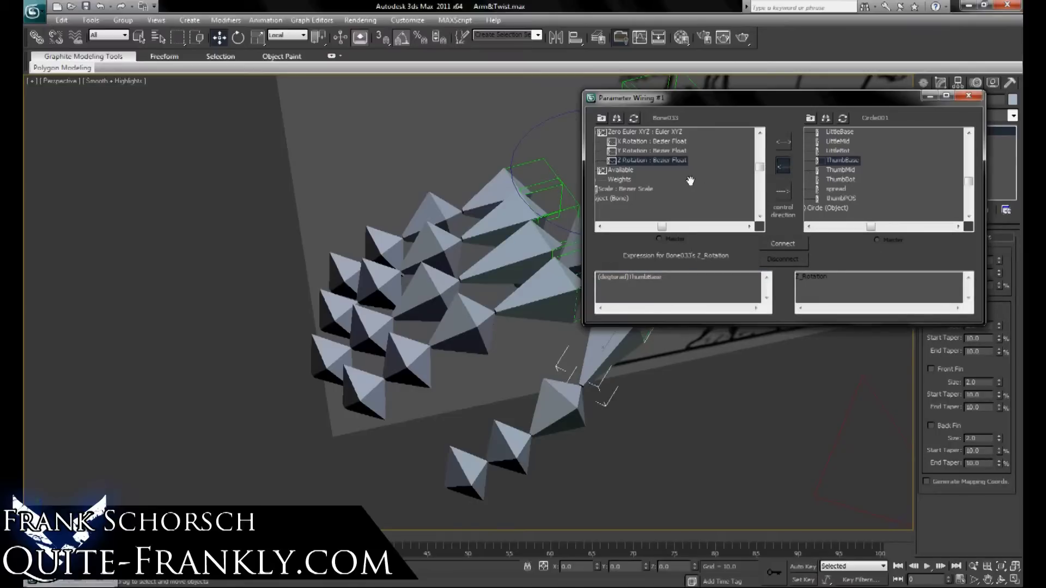
{"action": "left_click", "coordinate": [780, 243]}
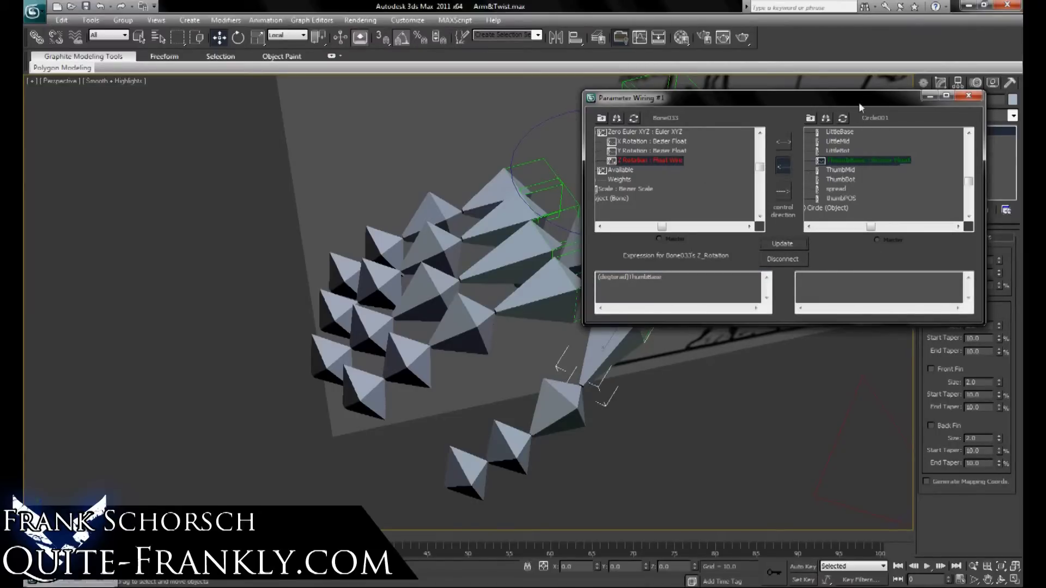
- Select the control circle and scrub its Thumb Base value to test the wired rotation of the thumb's base bone
{"action": "left_click_drag", "start_coordinate": [859, 106], "coordinate": [270, 108]}
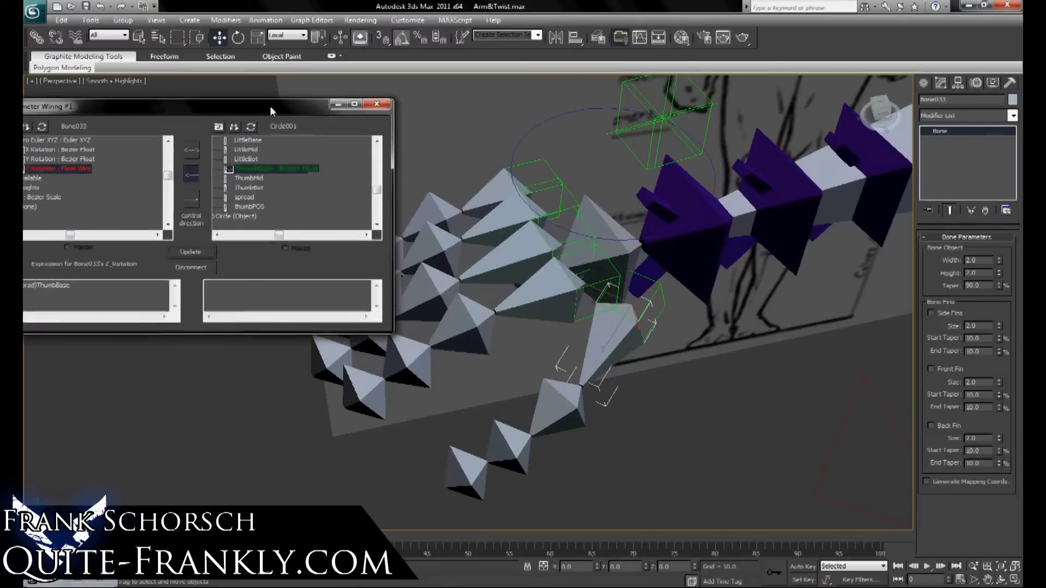
{"action": "left_click", "coordinate": [619, 239]}
{"action": "middle_click_drag", "start_coordinate": [519, 308], "coordinate": [565, 306]}
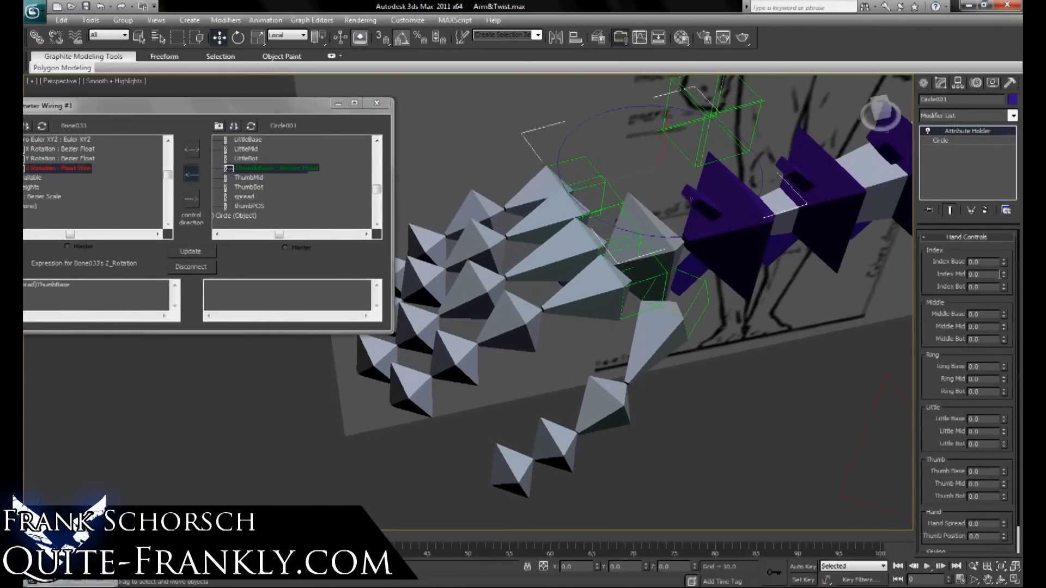
{"action": "left_click_drag", "start_coordinate": [1004, 469], "coordinate": [980, 437]}
{"action": "right_click", "coordinate": [1006, 473]}
- Disconnect the wire between the circle's ThumbBase and the thumb base bone's Z Rotation, and close Parameter Wiring
{"action": "left_click_drag", "start_coordinate": [281, 107], "coordinate": [394, 117]}
{"action": "left_click", "coordinate": [303, 277]}
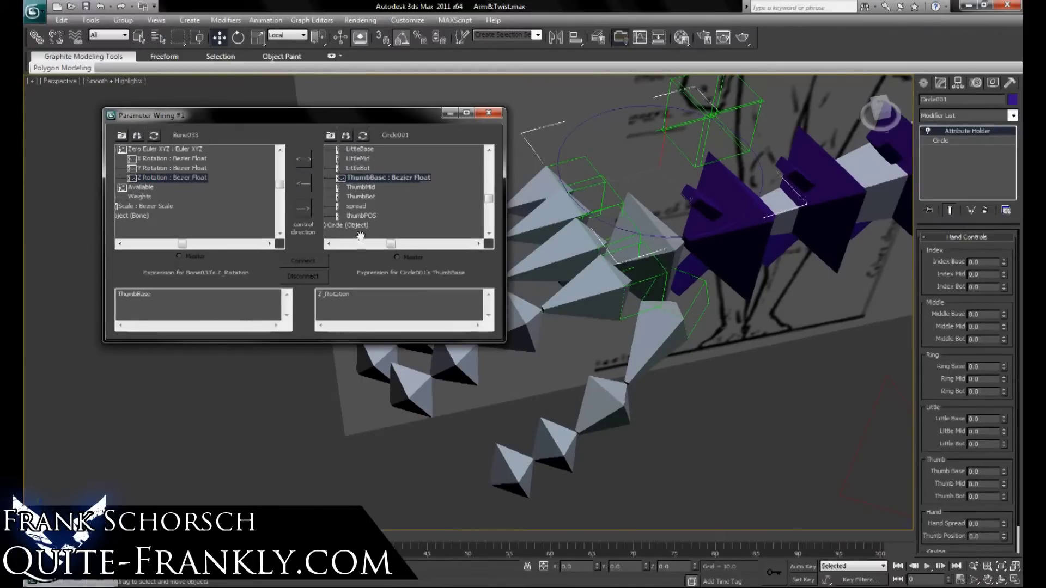
{"action": "left_click", "coordinate": [489, 113]}
- Open the script file HandMin_DemoCTRL.ms in the MAXScript editor
{"action": "left_click", "coordinate": [461, 22]}
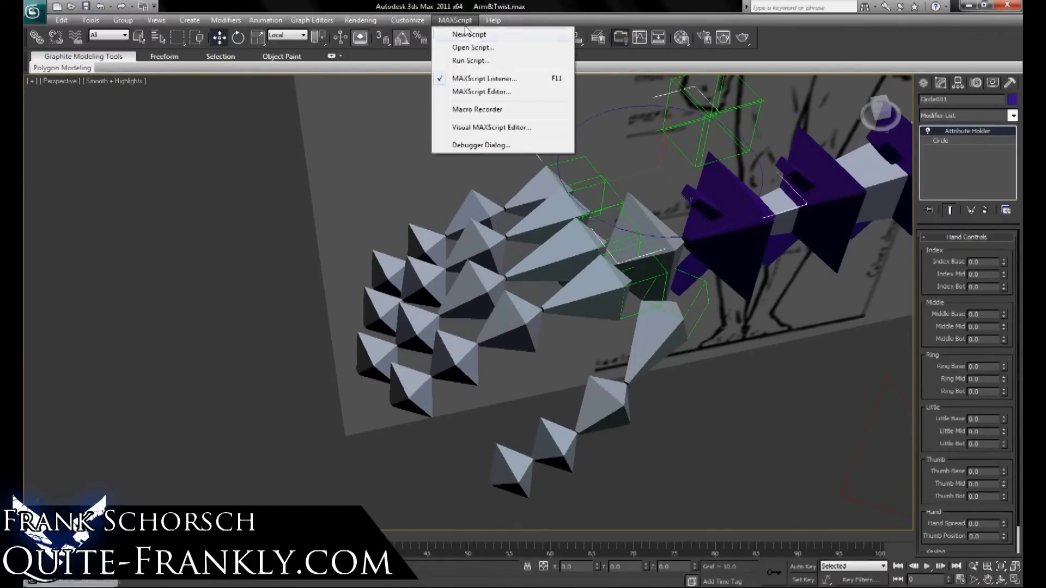
{"action": "left_click", "coordinate": [469, 52]}
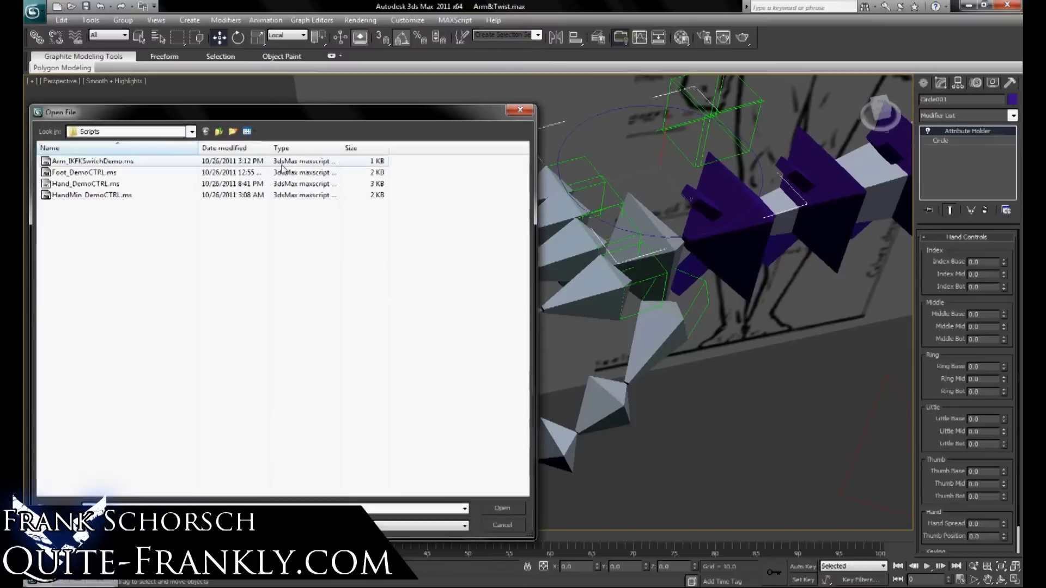
{"action": "left_click", "coordinate": [90, 194]}
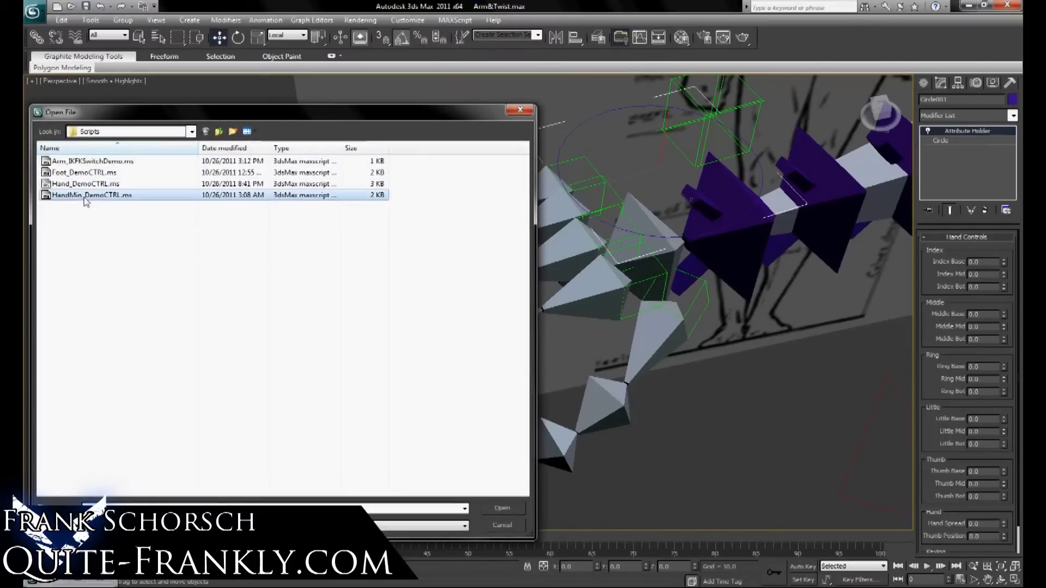
{"action": "left_click", "coordinate": [507, 508]}
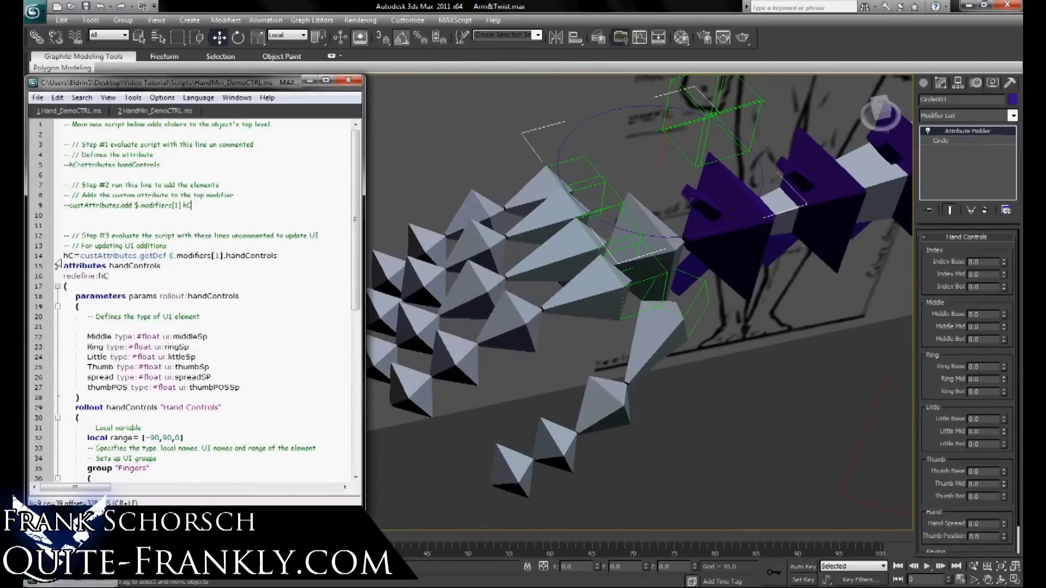
- Evaluate the HandMin_DemoCTRL script on the circle to redefine its handControls attributes, and minimize the script editor
{"action": "left_click_drag", "start_coordinate": [110, 276], "coordinate": [56, 255]}
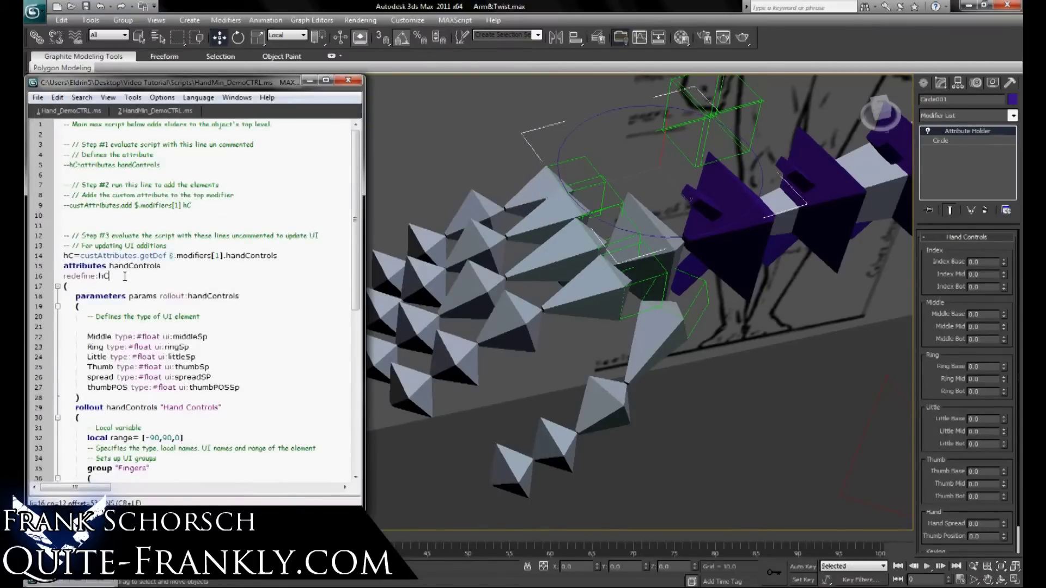
{"action": "left_click", "coordinate": [266, 218]}
{"action": "left_click", "coordinate": [590, 122]}
{"action": "left_click", "coordinate": [201, 263]}
{"action": "key", "text": "ctrl+e"}
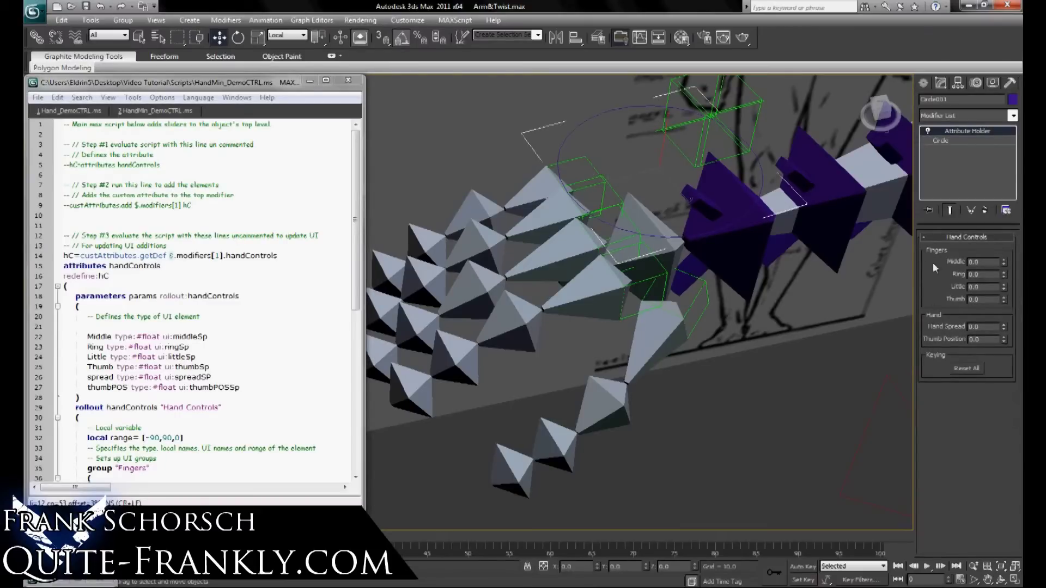
{"action": "middle_click_drag", "start_coordinate": [752, 283], "coordinate": [765, 289]}
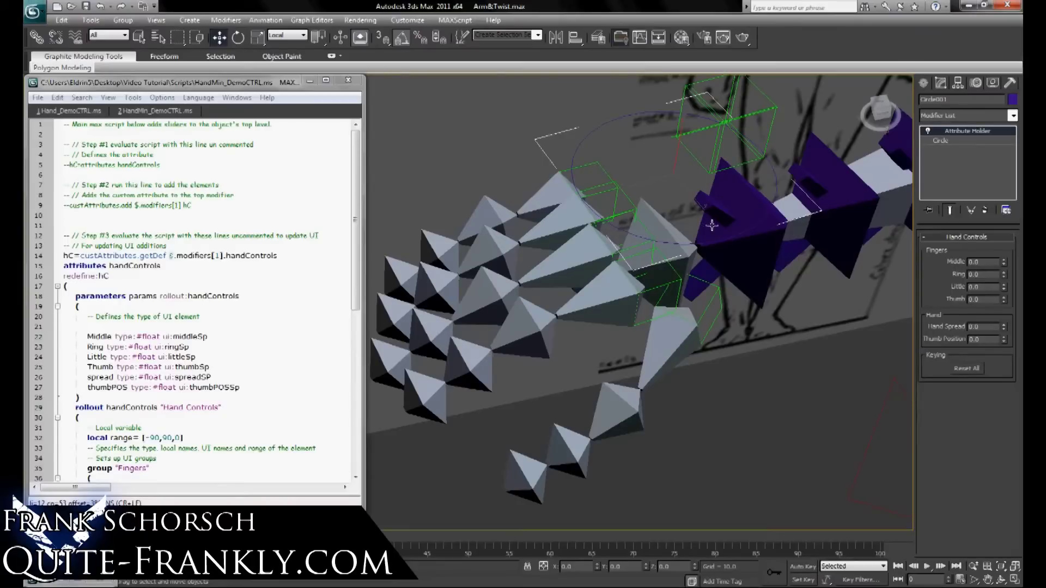
{"action": "middle_click_drag", "start_coordinate": [712, 225], "coordinate": [704, 227]}
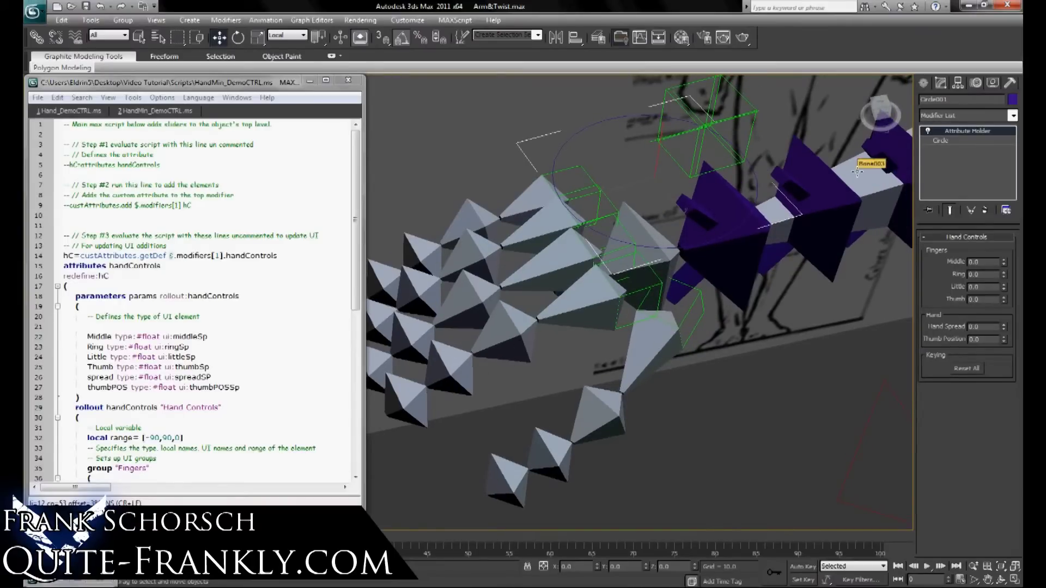
{"action": "left_click", "coordinate": [312, 83]}
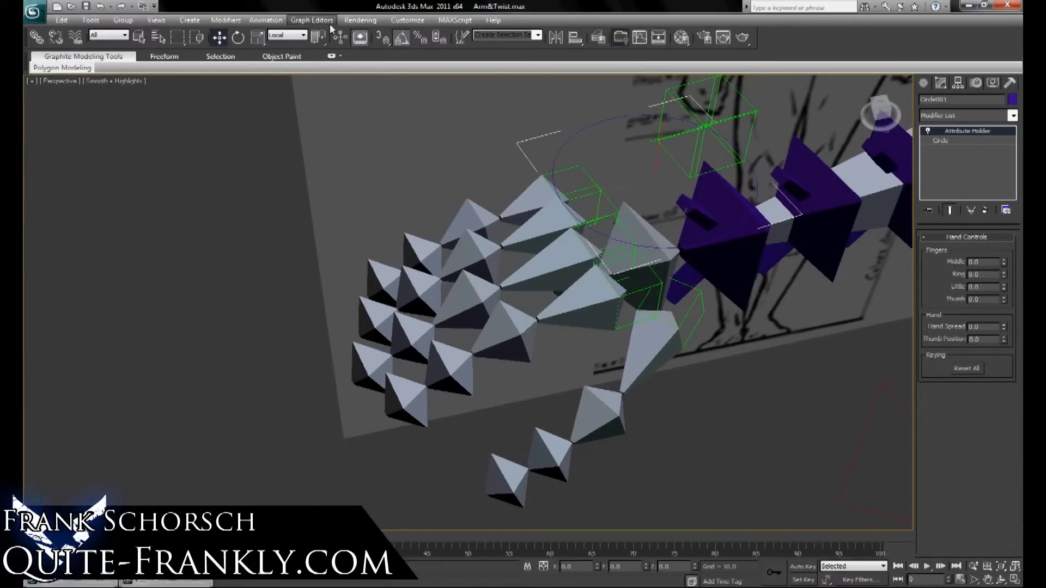
- Open the Reaction Manager and add the circle's handControls Thumb attribute as a reaction master
{"action": "left_click", "coordinate": [265, 20]}
{"action": "left_click", "coordinate": [297, 239]}
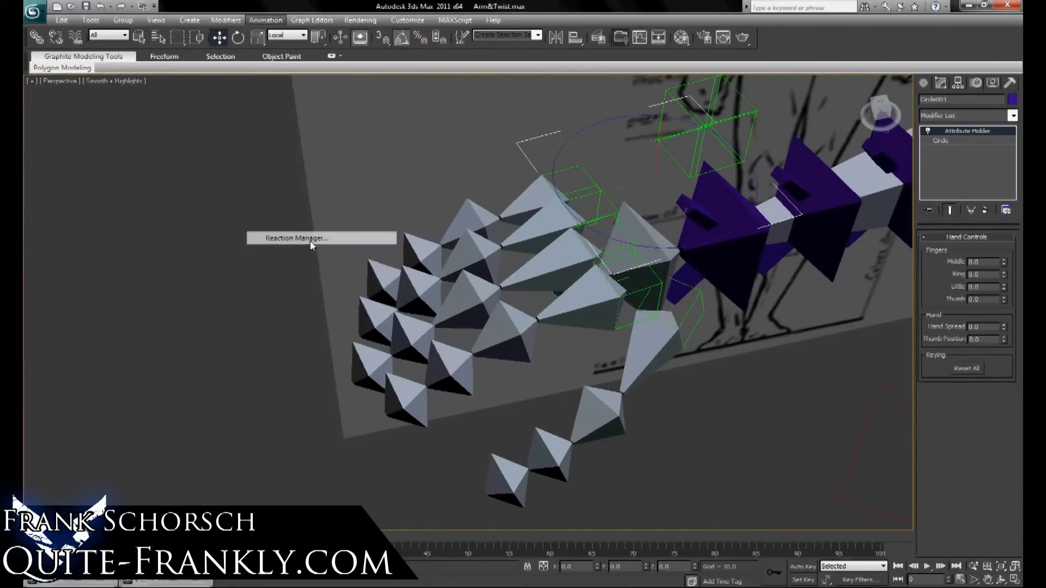
{"action": "left_click_drag", "start_coordinate": [559, 113], "coordinate": [249, 110]}
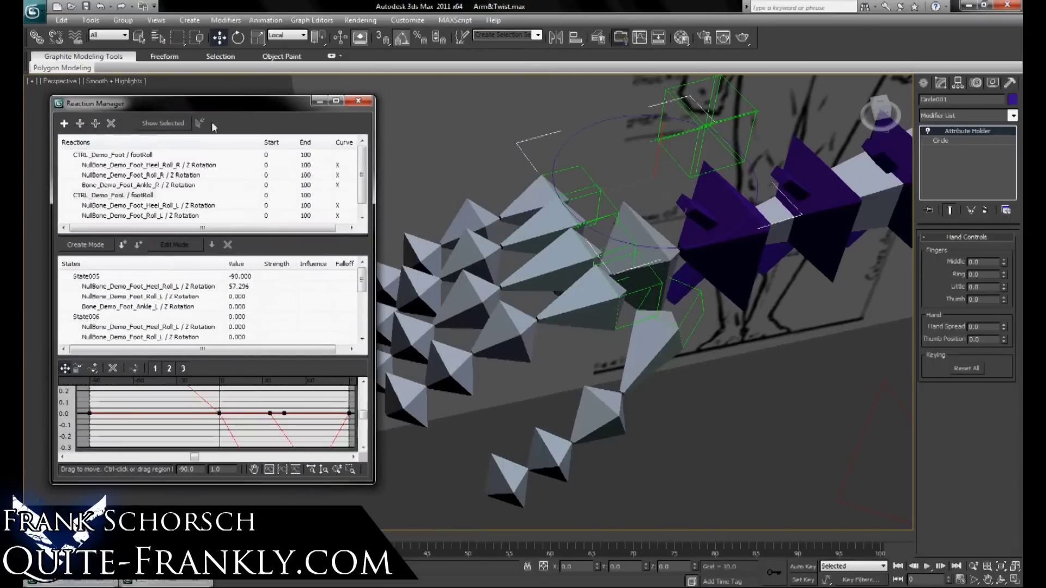
{"action": "left_click", "coordinate": [591, 126]}
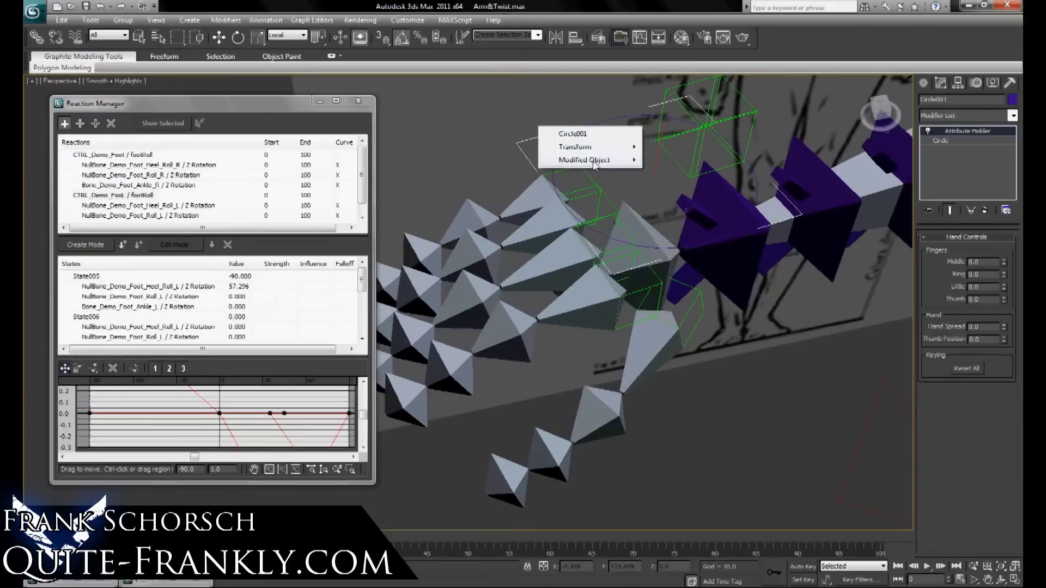
{"action": "mouse_move", "coordinate": [594, 160]}
{"action": "mouse_move", "coordinate": [678, 162]}
{"action": "mouse_move", "coordinate": [801, 163]}
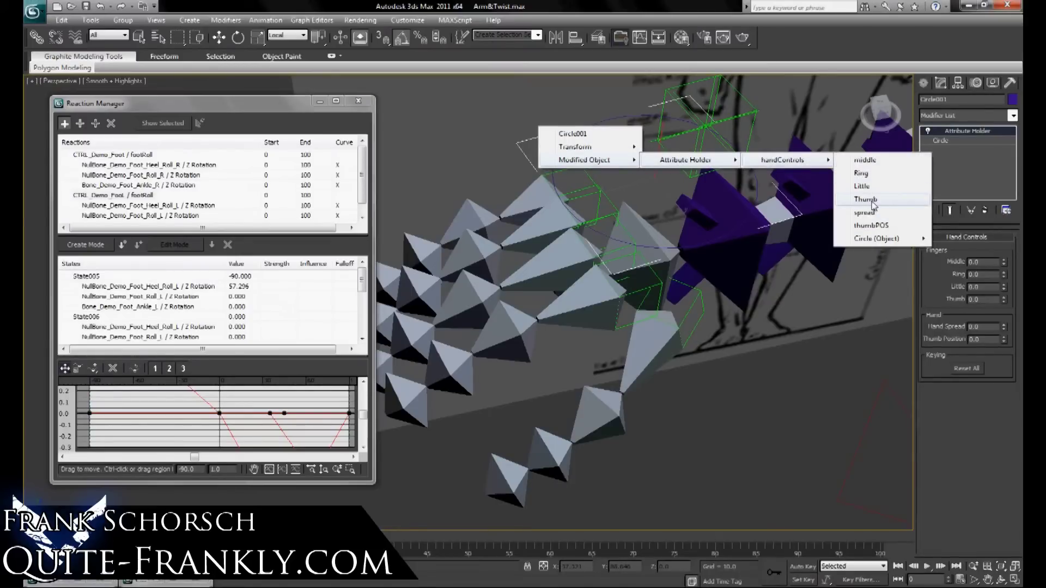
{"action": "left_click", "coordinate": [871, 200]}
- Add the thumb base bone's Zero Euler XYZ Z Rotation as a slave of the Thumb reaction
{"action": "left_click", "coordinate": [80, 123]}
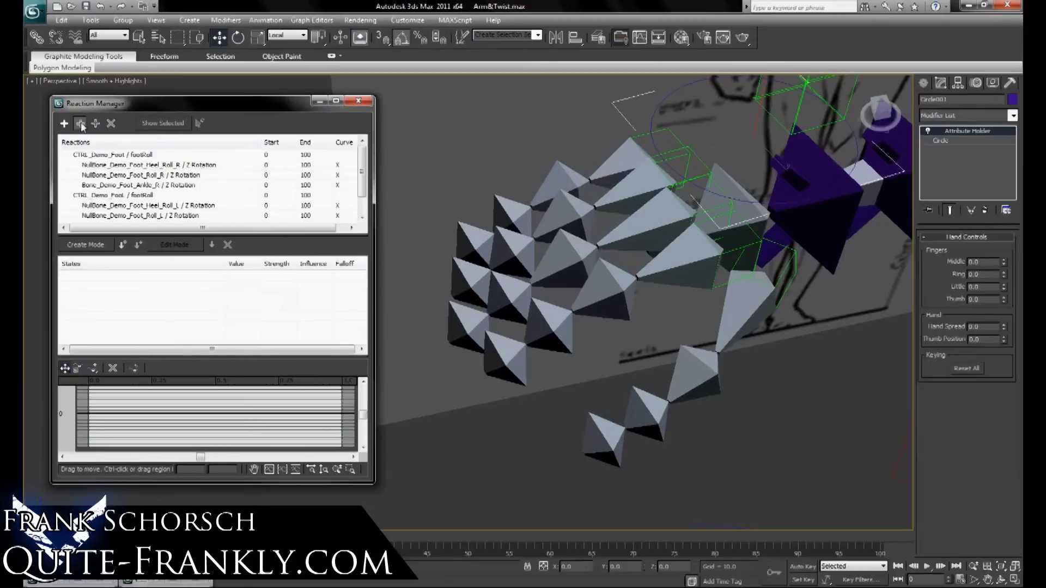
{"action": "left_click", "coordinate": [762, 335]}
{"action": "mouse_move", "coordinate": [751, 337]}
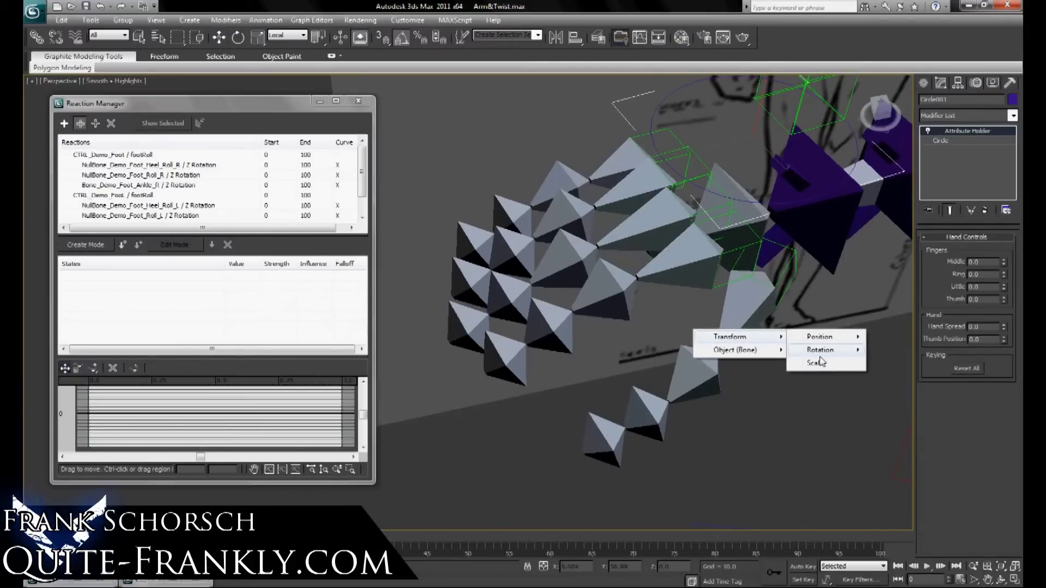
{"action": "mouse_move", "coordinate": [822, 350]}
{"action": "mouse_move", "coordinate": [907, 362]}
{"action": "left_click", "coordinate": [829, 390]}
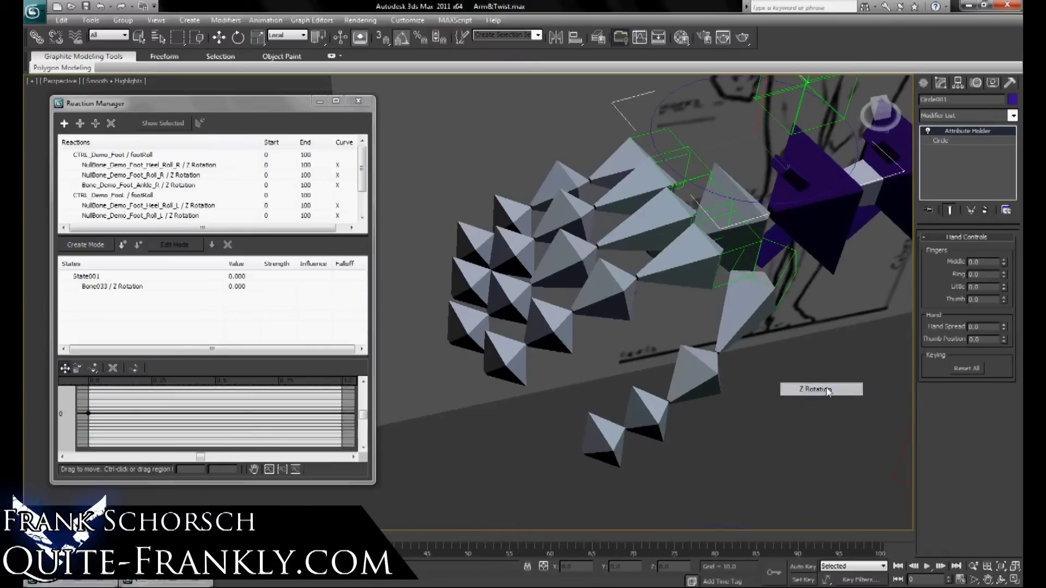
- Add the Zero Euler XYZ Z Rotations of the second and third thumb bones as slaves of the Thumb reaction
{"action": "left_click", "coordinate": [687, 381]}
{"action": "mouse_move", "coordinate": [686, 382]}
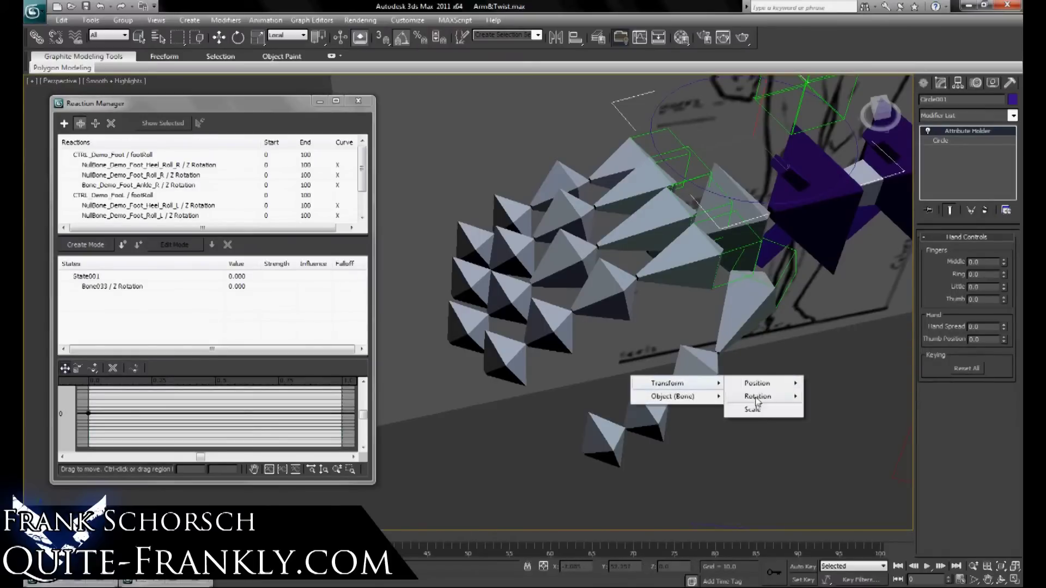
{"action": "mouse_move", "coordinate": [758, 402]}
{"action": "mouse_move", "coordinate": [850, 411]}
{"action": "left_click", "coordinate": [937, 439]}
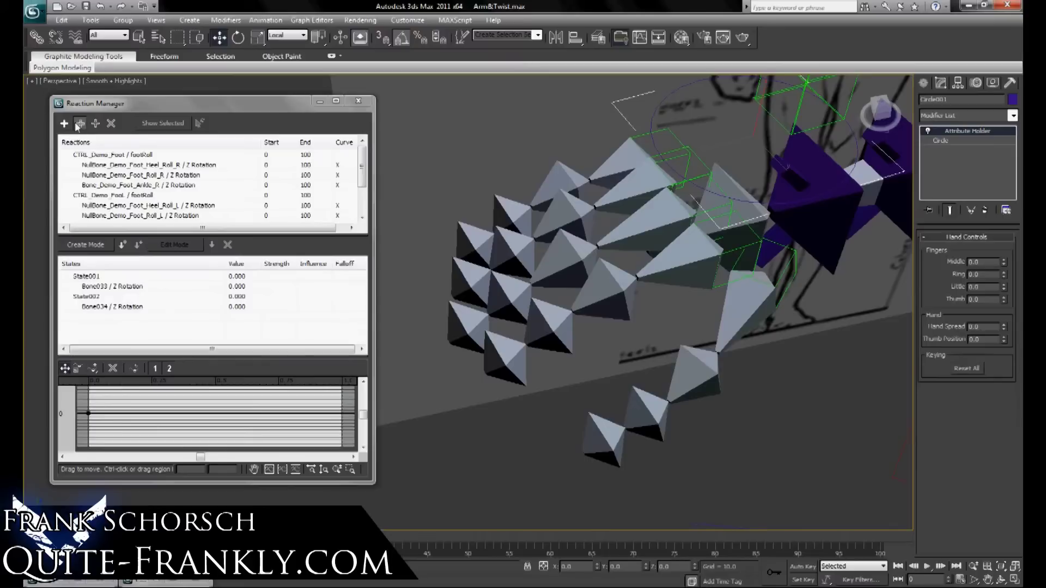
{"action": "left_click", "coordinate": [642, 417]}
{"action": "mouse_move", "coordinate": [681, 428]}
{"action": "mouse_move", "coordinate": [749, 444]}
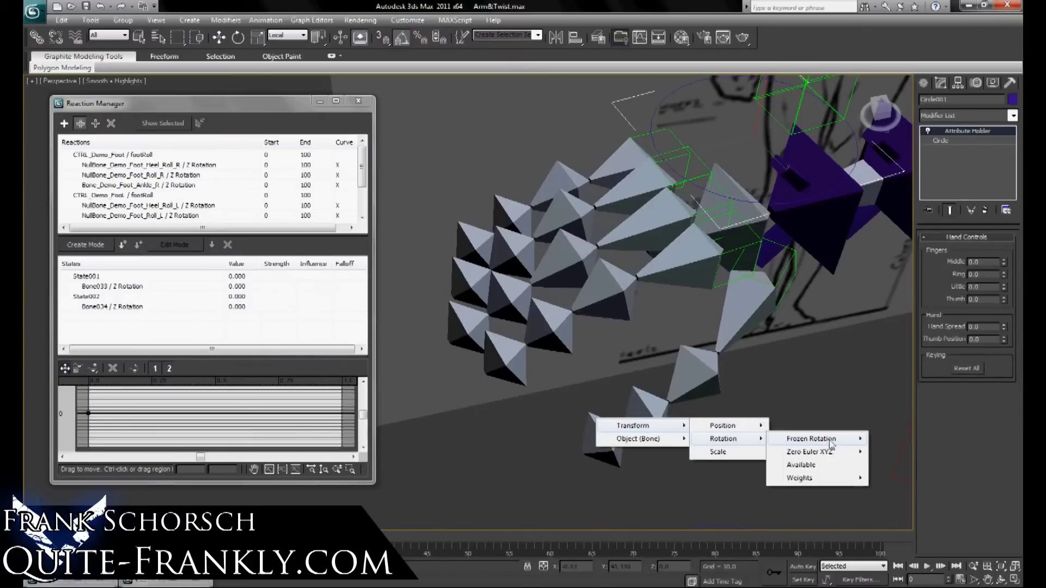
{"action": "mouse_move", "coordinate": [829, 454]}
{"action": "left_click", "coordinate": [899, 478]}
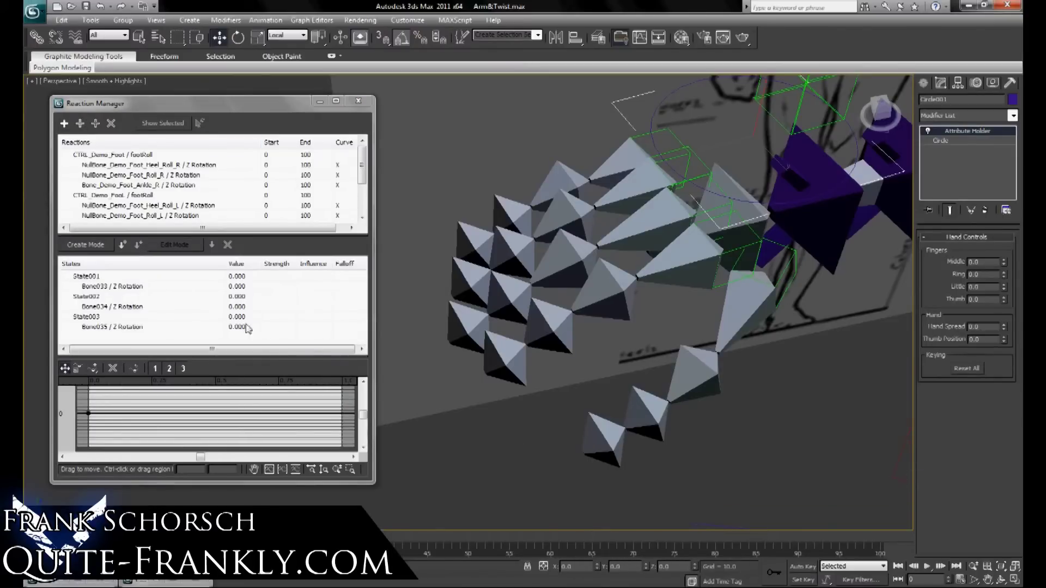
- Delete State001, State002 and State003 from the Thumb reaction
{"action": "left_click", "coordinate": [86, 276]}
{"action": "left_click", "coordinate": [88, 318], "text": "ctrl"}
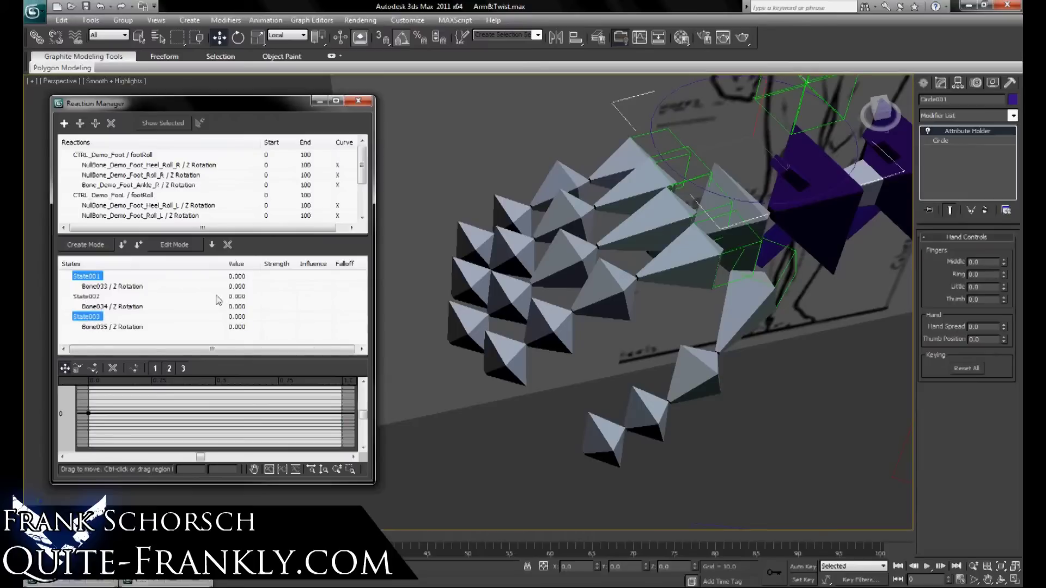
{"action": "left_click", "coordinate": [96, 297], "text": "ctrl"}
{"action": "left_click", "coordinate": [230, 247]}
- Create three states for the Circle001 / Thumb reaction with master values of -90, 0 and 90
{"action": "left_click", "coordinate": [112, 165]}
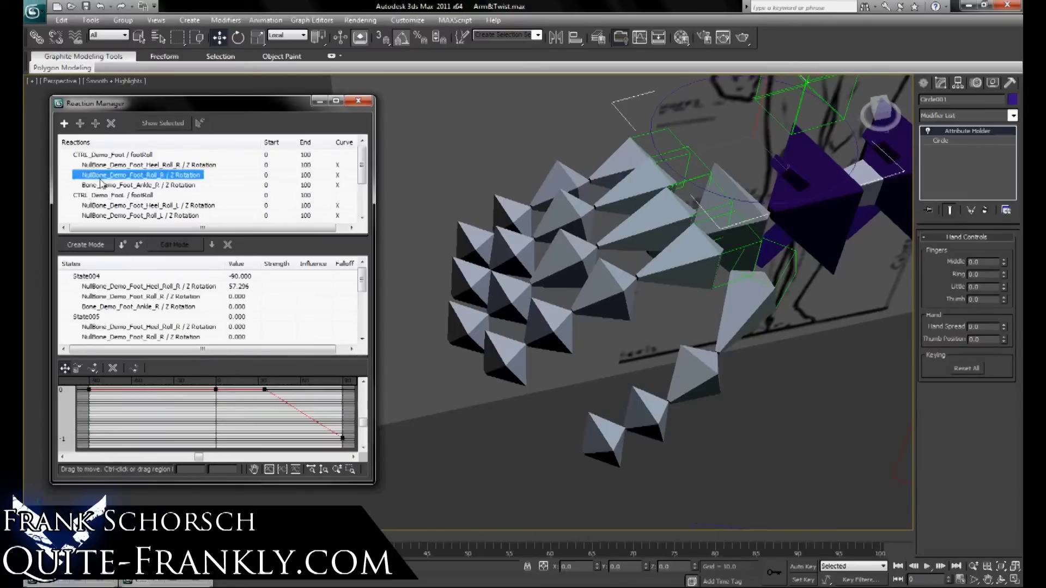
{"action": "scroll", "coordinate": [115, 213], "scroll_direction": "down", "scroll_amount": 2}
{"action": "left_click", "coordinate": [106, 187]}
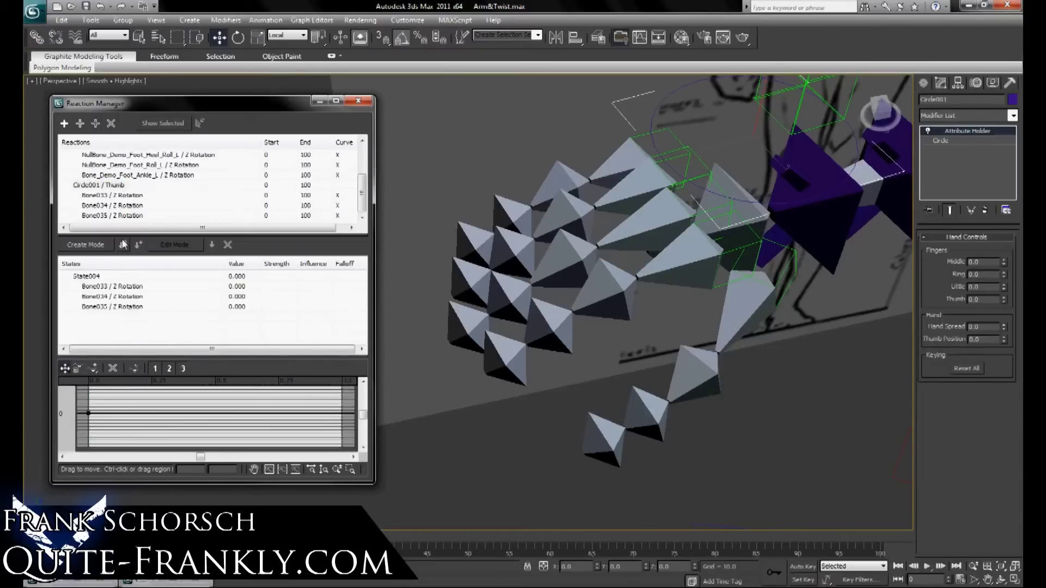
{"action": "left_click", "coordinate": [234, 276]}
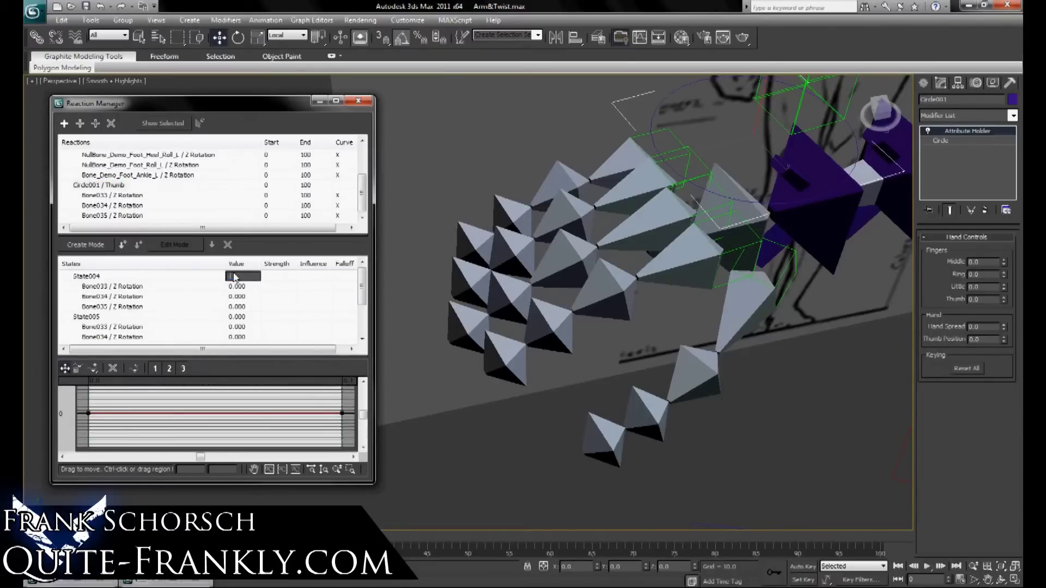
{"action": "type", "text": "-90"}
{"action": "key", "text": "Return"}
{"action": "left_click", "coordinate": [238, 318]}
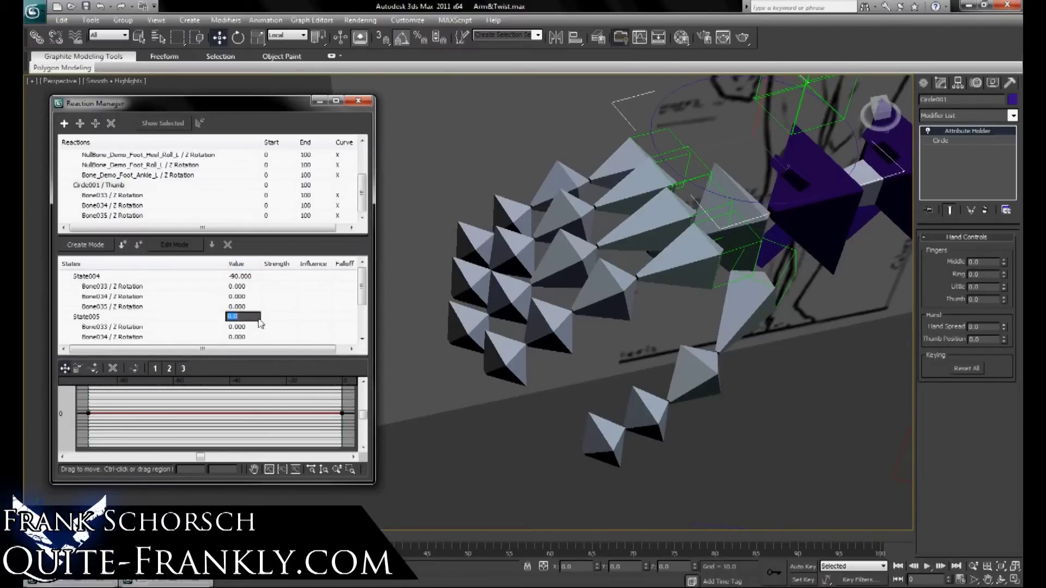
{"action": "key", "text": "Return"}
{"action": "left_click", "coordinate": [235, 317]}
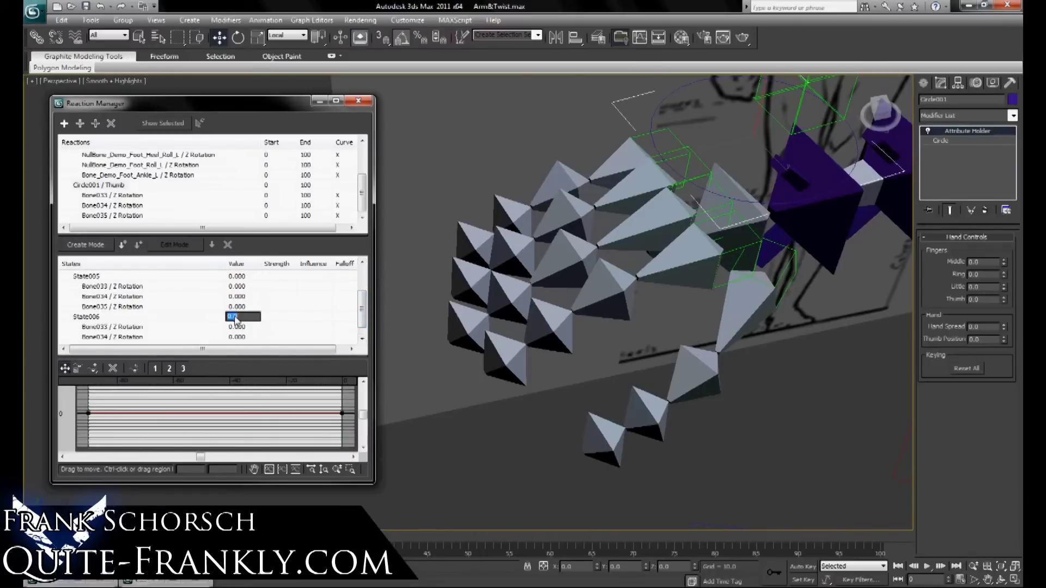
{"action": "type", "text": "90"}
{"action": "key", "text": "Return"}
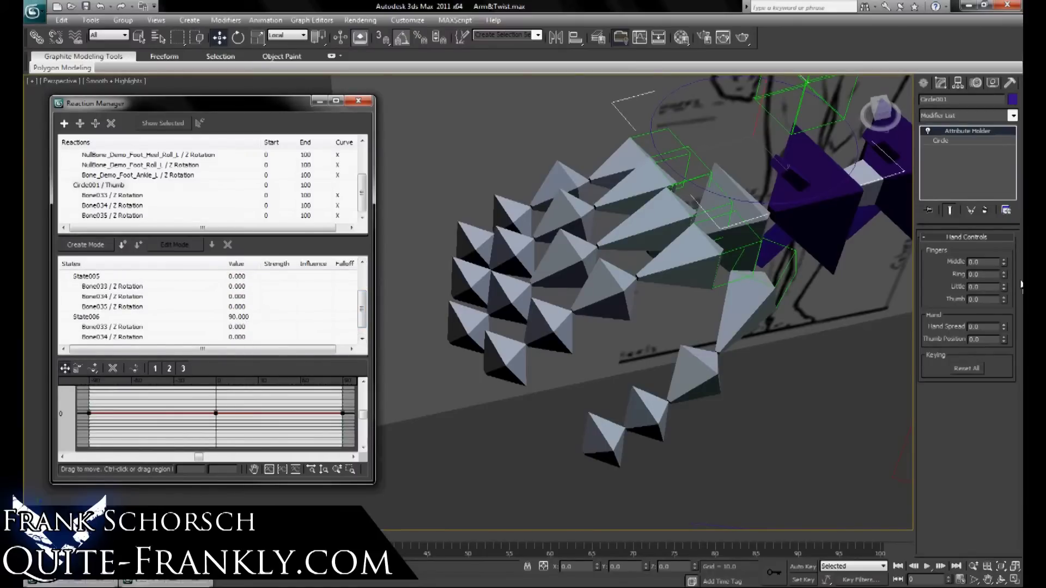
- Set the circle's Thumb to 90 and give Bone033's Z Rotation reaction curve a value of 0.5 at 90
{"action": "left_click_drag", "start_coordinate": [1003, 299], "coordinate": [960, 575]}
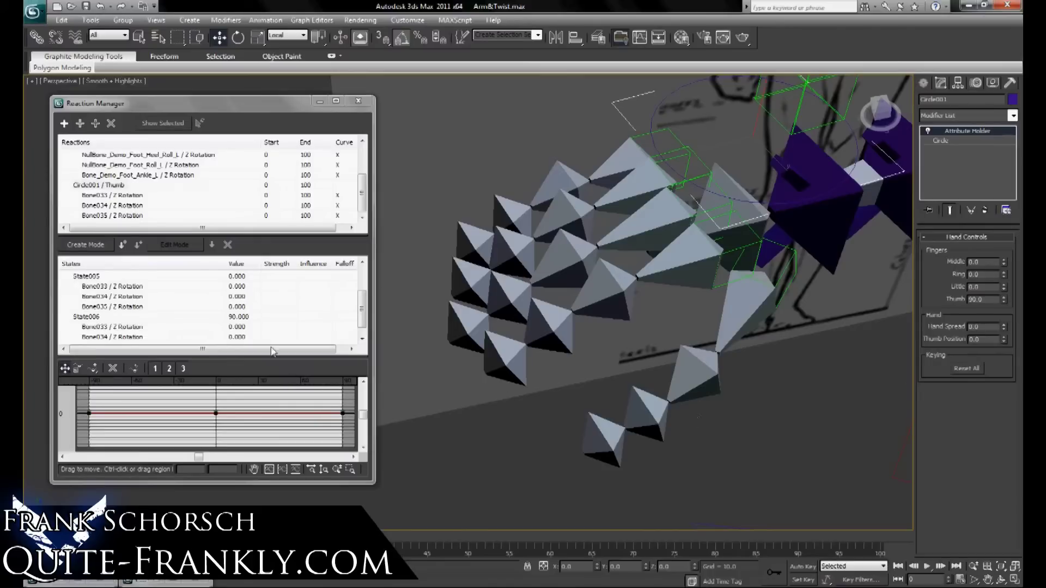
{"action": "left_click", "coordinate": [135, 207]}
{"action": "left_click", "coordinate": [133, 195]}
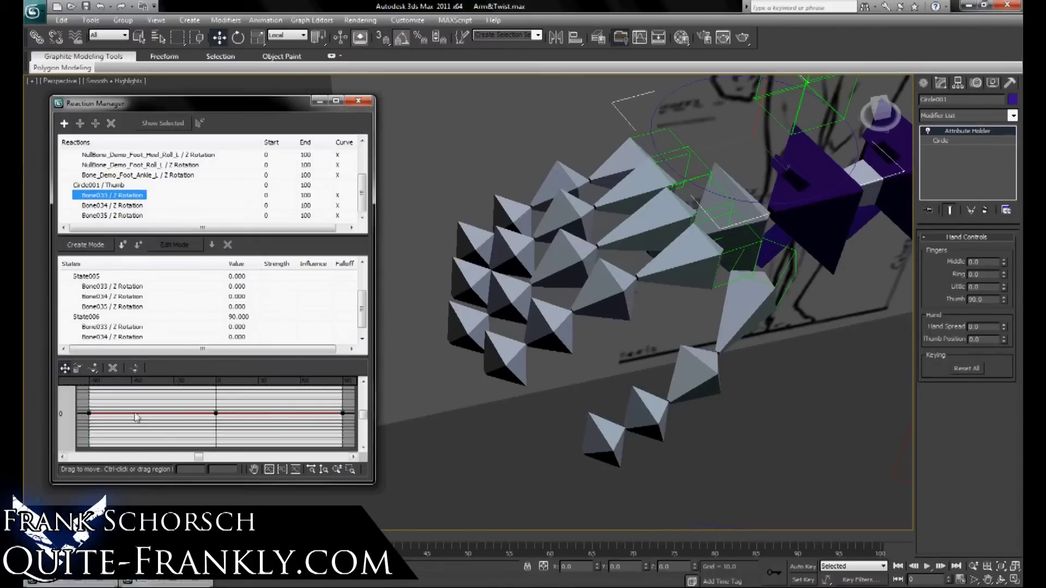
{"action": "left_click", "coordinate": [344, 414]}
{"action": "left_click_drag", "start_coordinate": [230, 467], "coordinate": [114, 475]}
{"action": "type", "text": "0.5"}
{"action": "key", "text": "Return"}
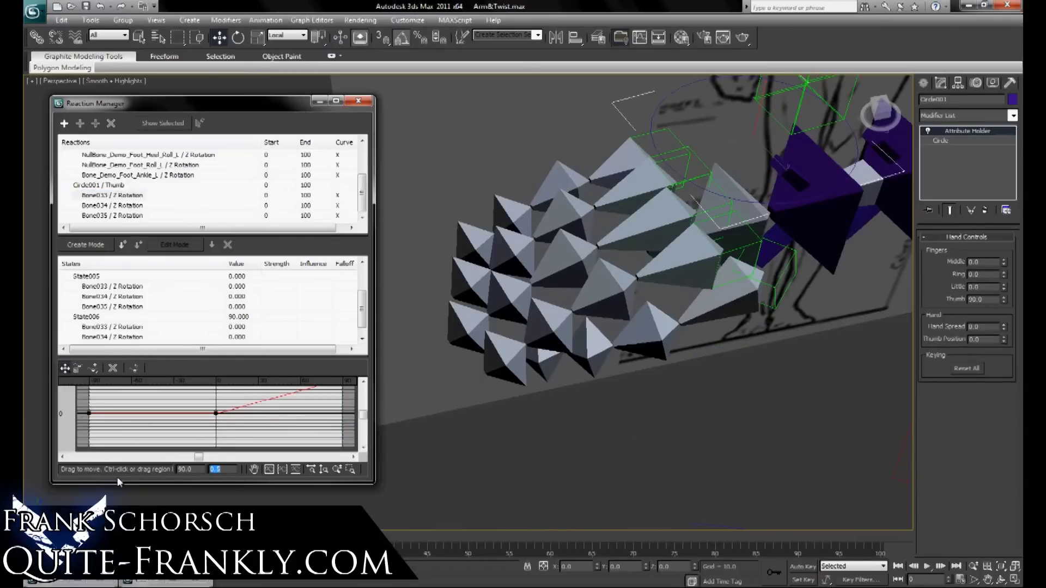
- Give the Z Rotation reaction curves of Bone034 and Bone035 a value of 1.25 at 90
{"action": "left_click", "coordinate": [148, 208]}
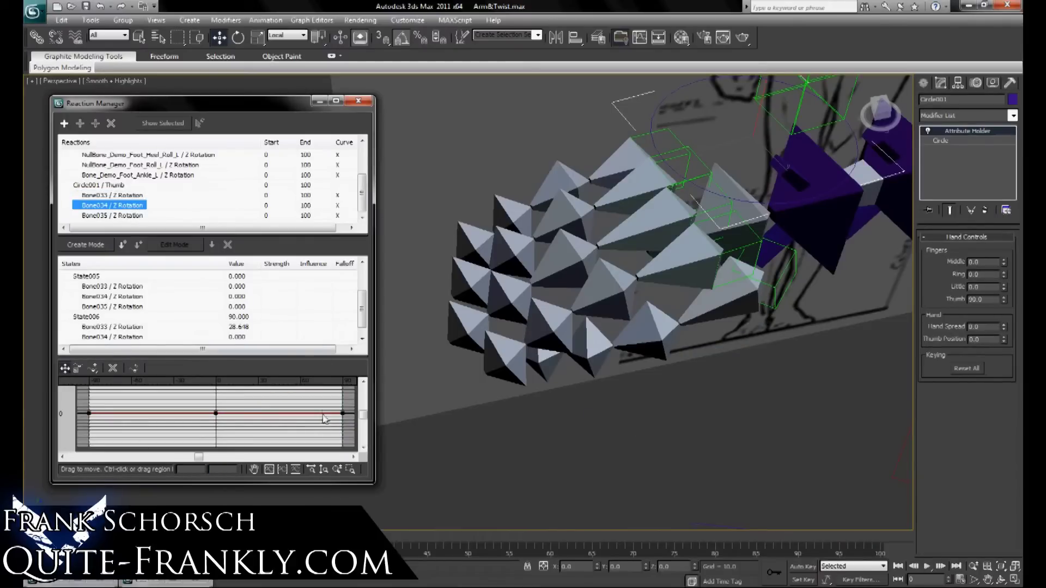
{"action": "left_click", "coordinate": [342, 412]}
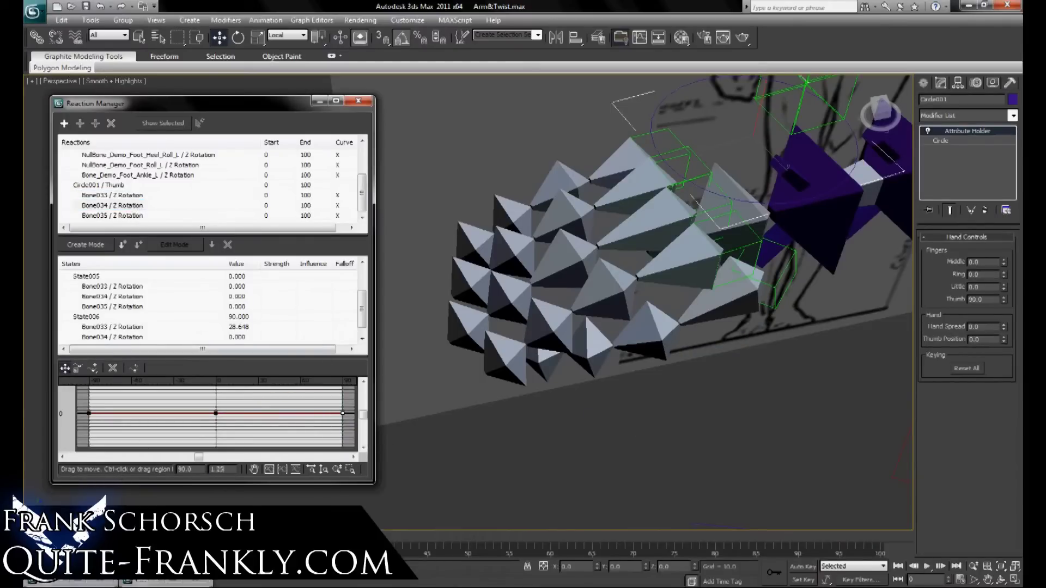
{"action": "key", "text": "Return"}
{"action": "left_click", "coordinate": [132, 216]}
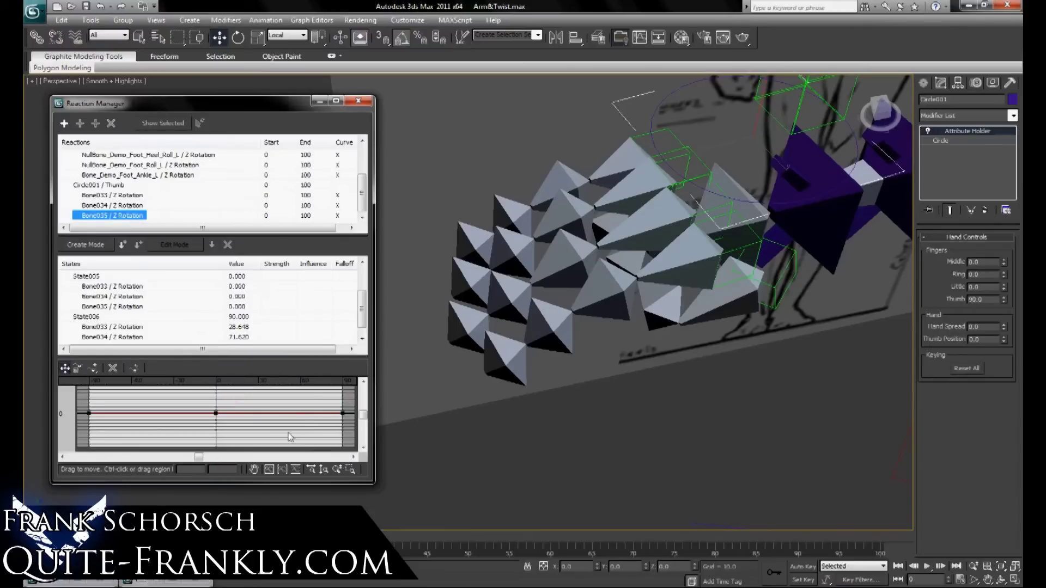
{"action": "left_click_drag", "start_coordinate": [327, 394], "coordinate": [386, 441]}
{"action": "left_click", "coordinate": [233, 470]}
{"action": "type", "text": "1.25"}
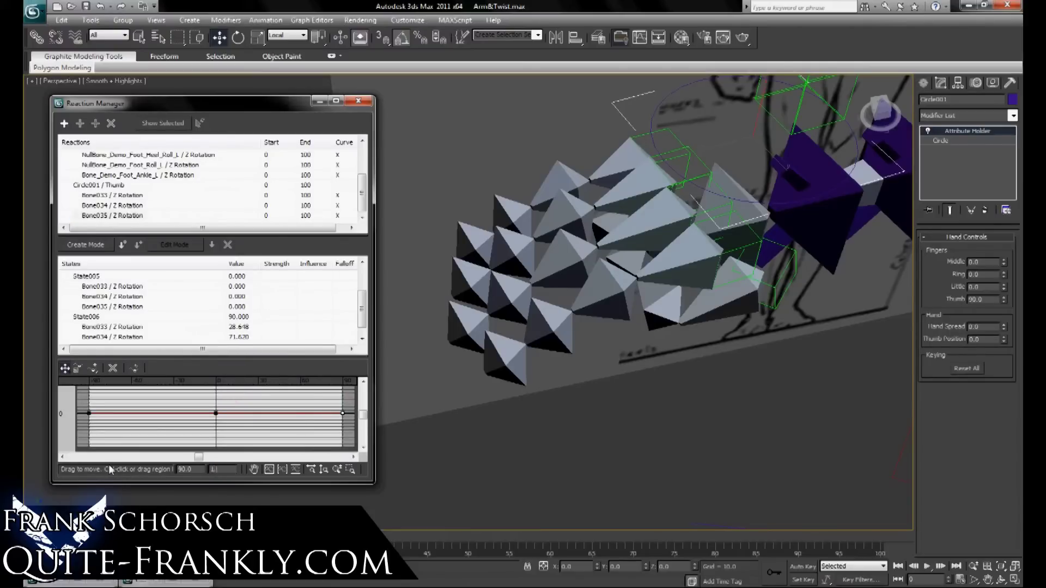
{"action": "key", "text": "Return"}
- Test the thumb's bending by varying the circle's Thumb value, and reset it to 0
{"action": "mouse_move", "coordinate": [626, 327]}
{"action": "middle_mouse_down", "text": "alt"}
{"action": "mouse_move", "coordinate": [646, 232]}
{"action": "mouse_move", "coordinate": [599, 450]}
{"action": "mouse_move", "coordinate": [615, 365]}
{"action": "mouse_move", "coordinate": [609, 305]}
{"action": "mouse_move", "coordinate": [609, 415]}
{"action": "middle_mouse_up", "text": "alt"}
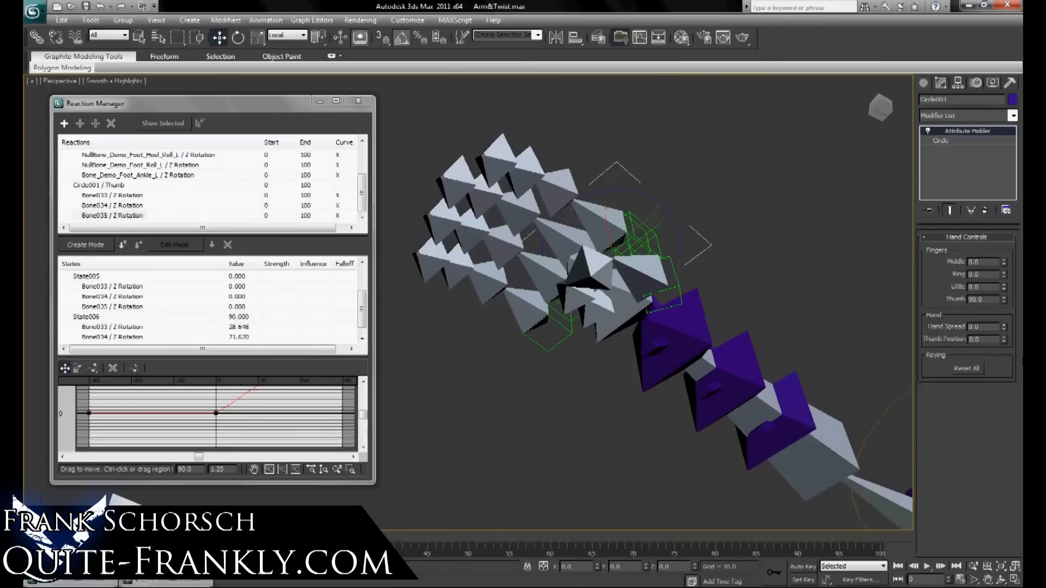
{"action": "left_click_drag", "start_coordinate": [1003, 300], "coordinate": [884, 422]}
{"action": "left_click_drag", "start_coordinate": [956, 189], "coordinate": [1003, 583]}
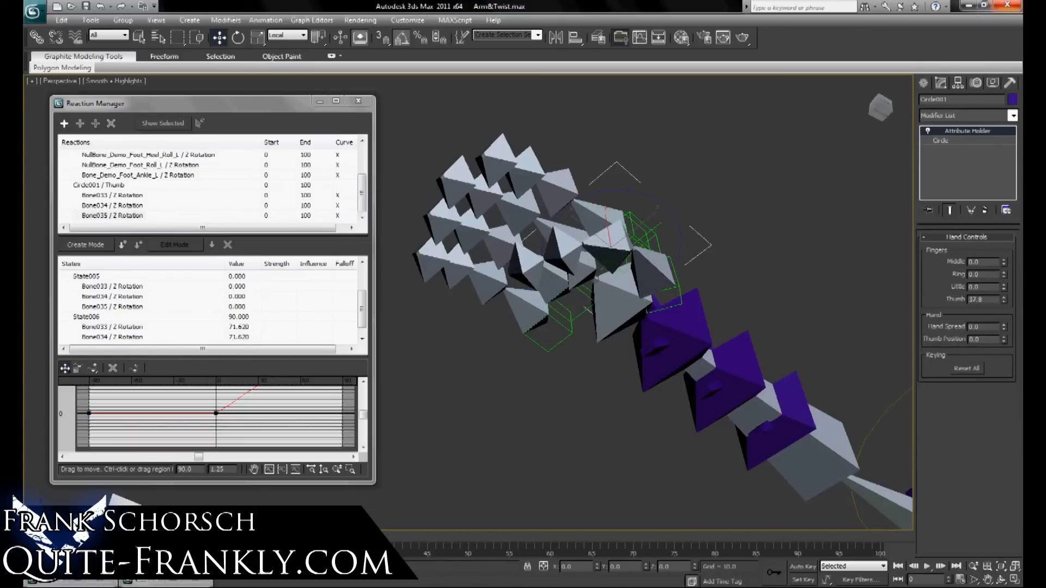
{"action": "right_click", "coordinate": [1003, 298]}
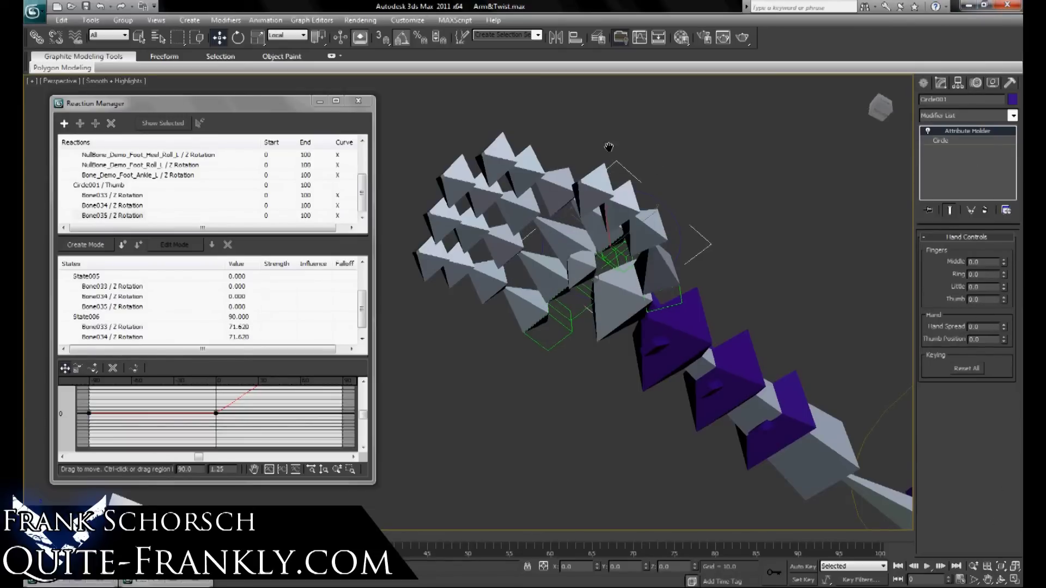
{"action": "mouse_move", "coordinate": [727, 252]}
{"action": "middle_mouse_down", "text": "alt"}
{"action": "mouse_move", "coordinate": [696, 296]}
{"action": "mouse_move", "coordinate": [644, 182]}
{"action": "mouse_move", "coordinate": [667, 145]}
{"action": "mouse_move", "coordinate": [647, 186]}
{"action": "mouse_move", "coordinate": [626, 170]}
{"action": "mouse_move", "coordinate": [645, 175]}
{"action": "middle_mouse_up", "text": "alt"}
{"action": "scroll", "coordinate": [668, 145], "scroll_direction": "down", "scroll_amount": 2}
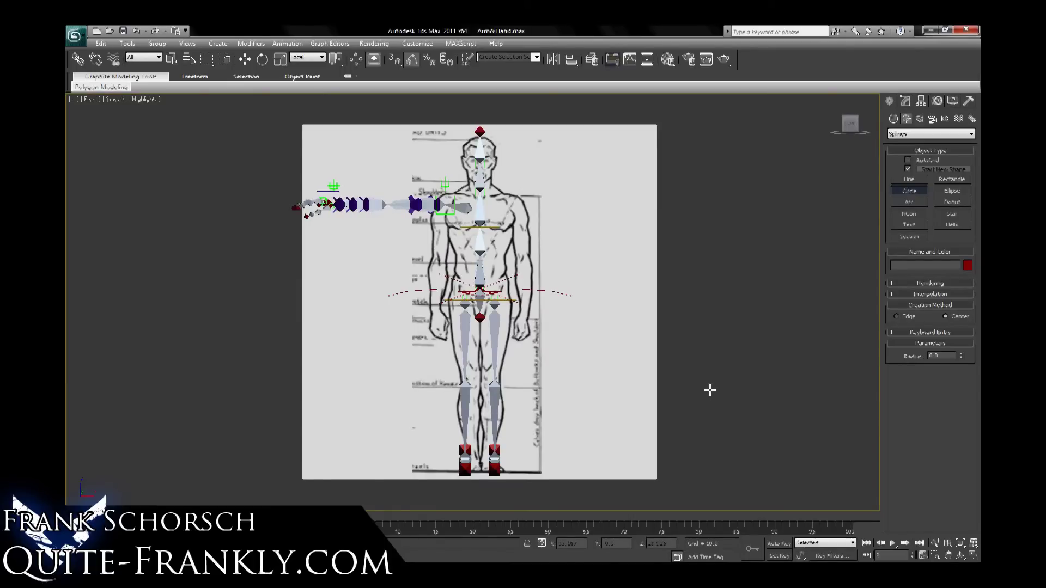
- Draw a circle with a radius of about 9 on the ground below the arm in the perspective view
{"action": "key", "text": "p"}
{"action": "middle_click_drag", "start_coordinate": [634, 348], "coordinate": [528, 422], "text": "alt"}
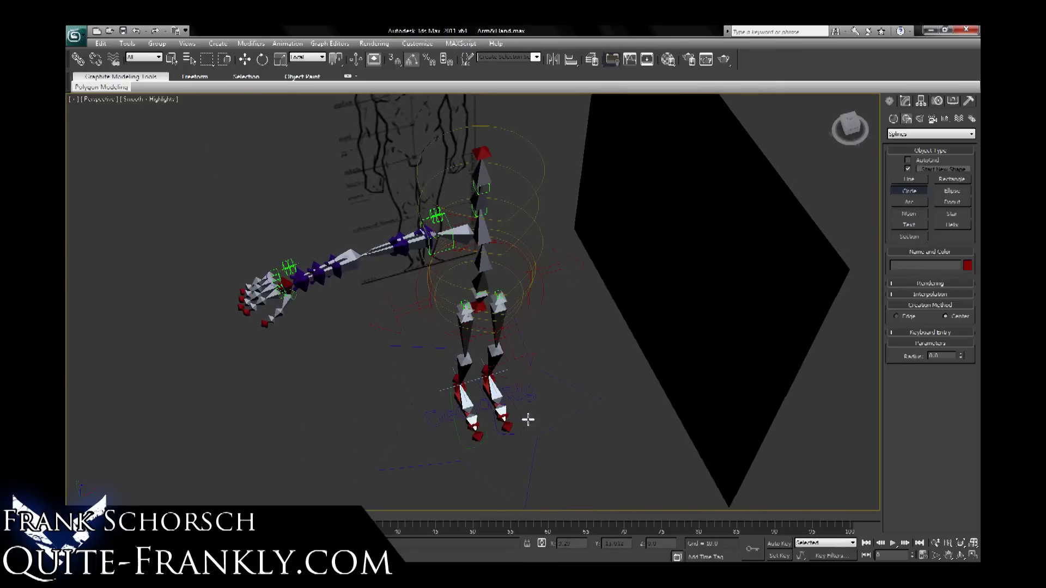
{"action": "left_click_drag", "start_coordinate": [353, 368], "coordinate": [367, 383]}
- Align the circle's pivot to the center of the collarbone bone in X, Y and Z position
{"action": "key", "text": "alt+a"}
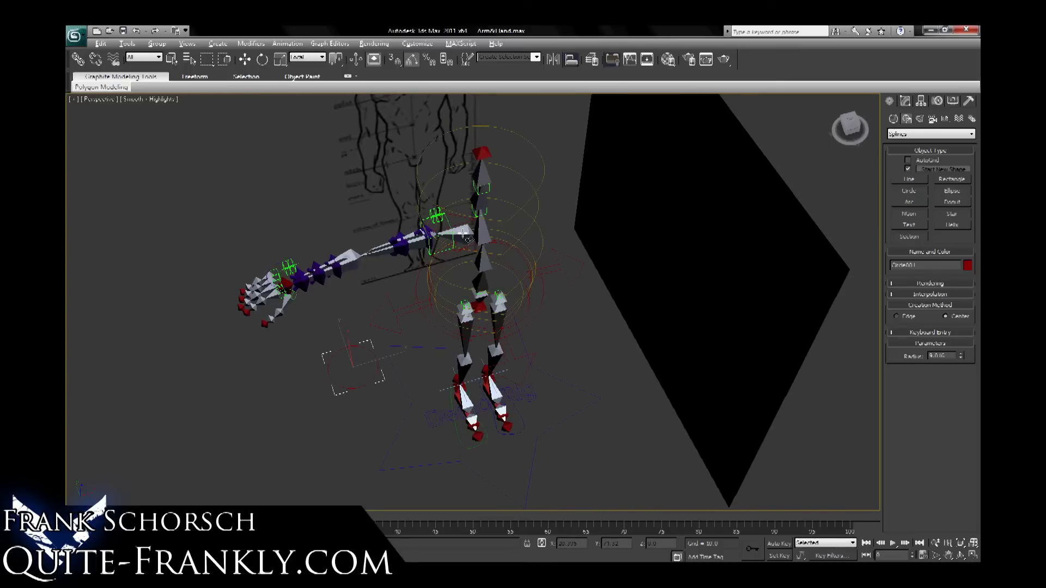
{"action": "left_click", "coordinate": [463, 235]}
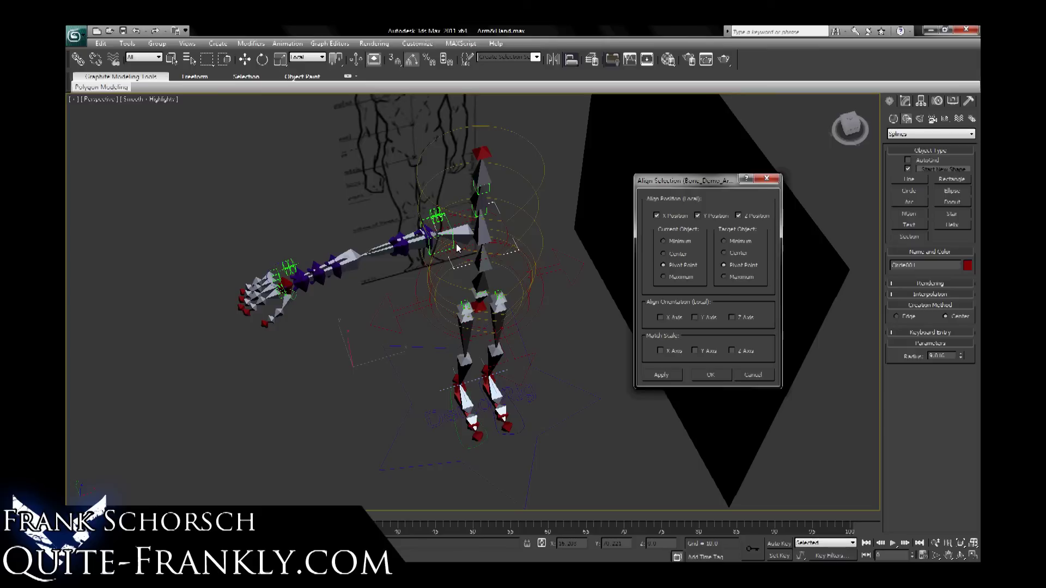
{"action": "left_click", "coordinate": [725, 253]}
{"action": "left_click", "coordinate": [709, 375]}
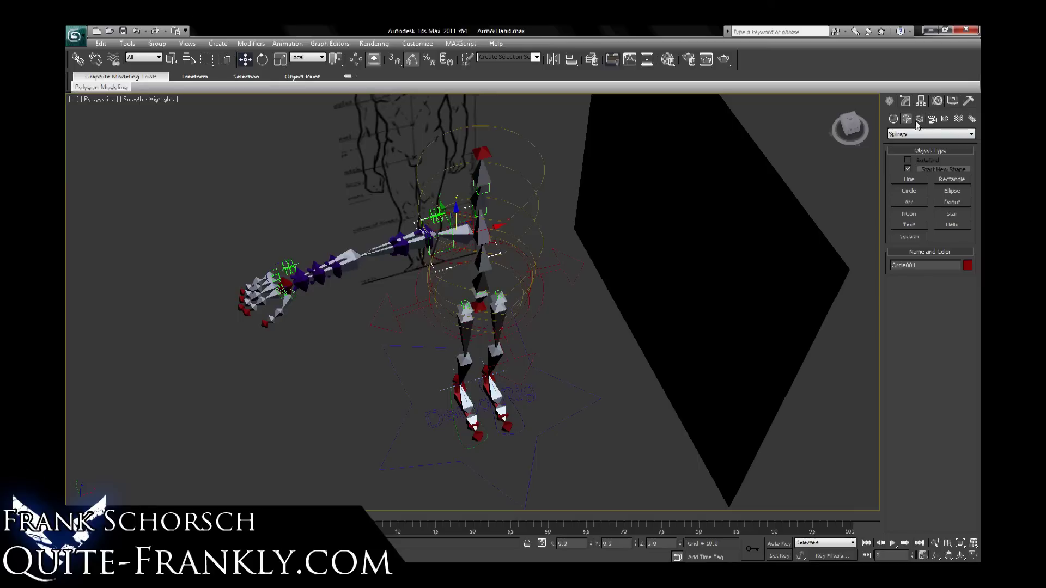
- Rotate only the circle's geometry, without its pivot, until it stands upright around the collarbone bone
{"action": "left_click", "coordinate": [922, 101]}
{"action": "left_click", "coordinate": [929, 182]}
{"action": "key", "text": "e"}
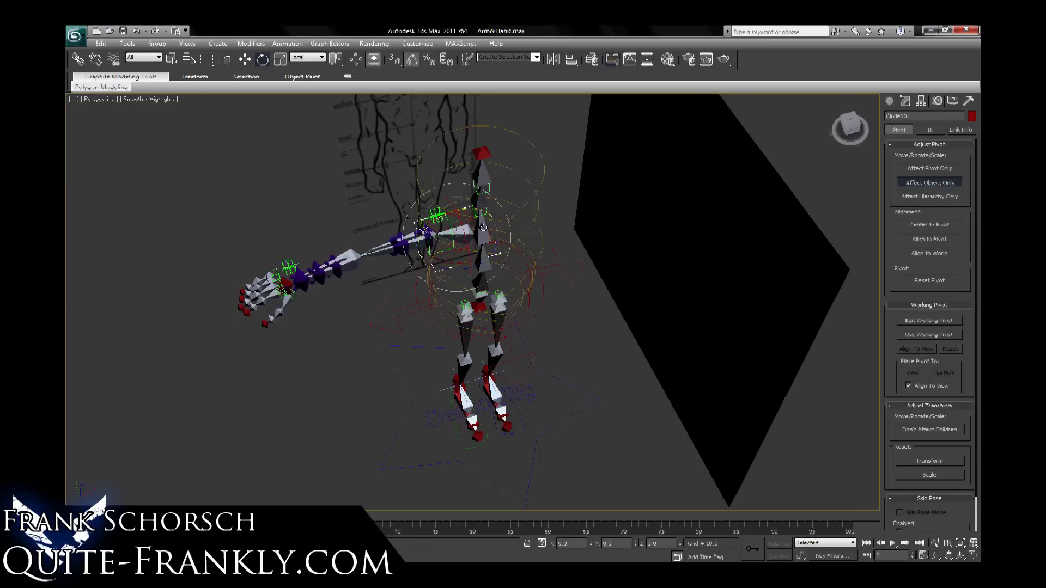
{"action": "left_click_drag", "start_coordinate": [473, 209], "coordinate": [423, 222]}
{"action": "left_click", "coordinate": [929, 184]}
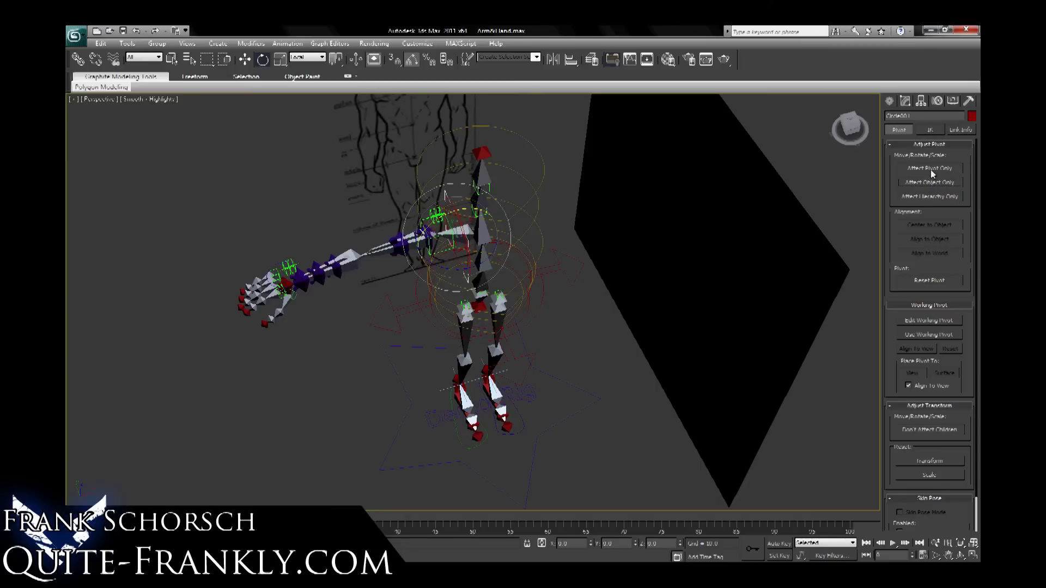
- Align only the circle's pivot to the pivot point of the collarbone bone, keeping the circle's geometry in place
{"action": "left_click", "coordinate": [931, 171]}
{"action": "middle_click_drag", "start_coordinate": [373, 235], "coordinate": [360, 277]}
{"action": "scroll", "coordinate": [361, 277], "scroll_direction": "up", "scroll_amount": 5}
{"action": "key", "text": "alt+a"}
{"action": "left_click", "coordinate": [425, 265]}
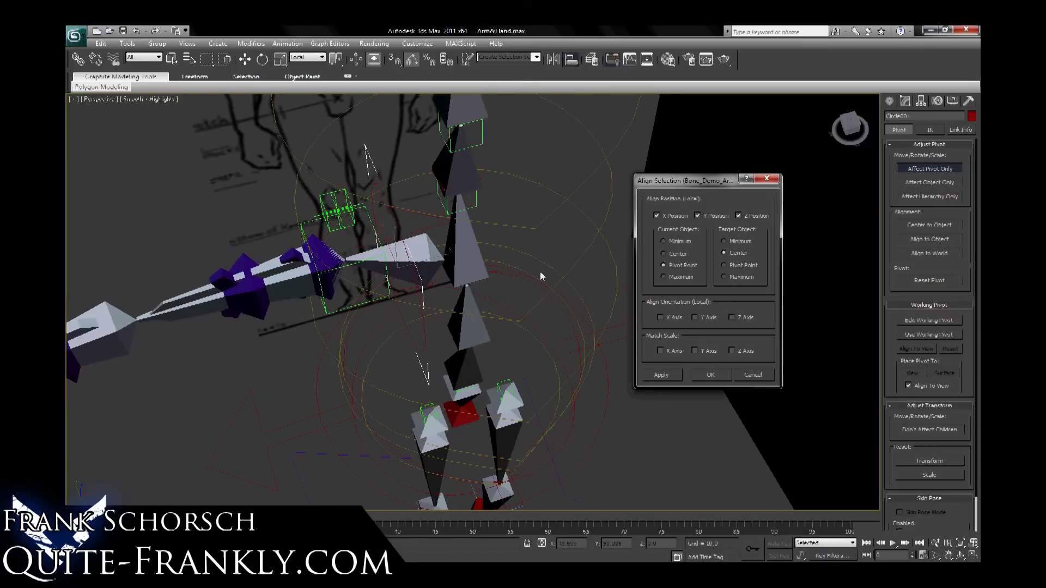
{"action": "left_click", "coordinate": [723, 265]}
{"action": "left_click", "coordinate": [709, 374]}
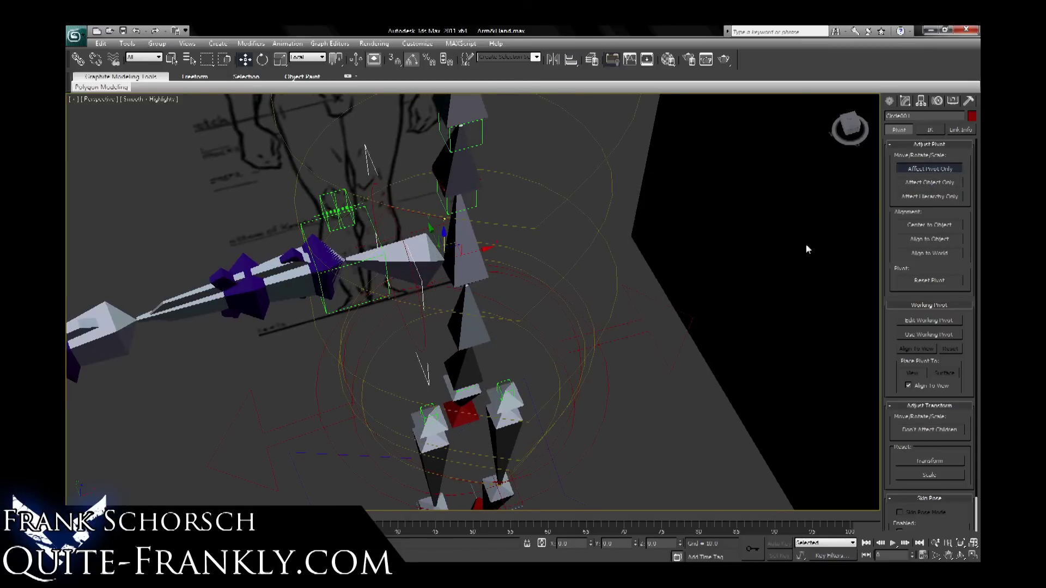
{"action": "left_click", "coordinate": [924, 170]}
- Link the collarbone bone to the new shoulder circle and select the circle
{"action": "left_click", "coordinate": [420, 256]}
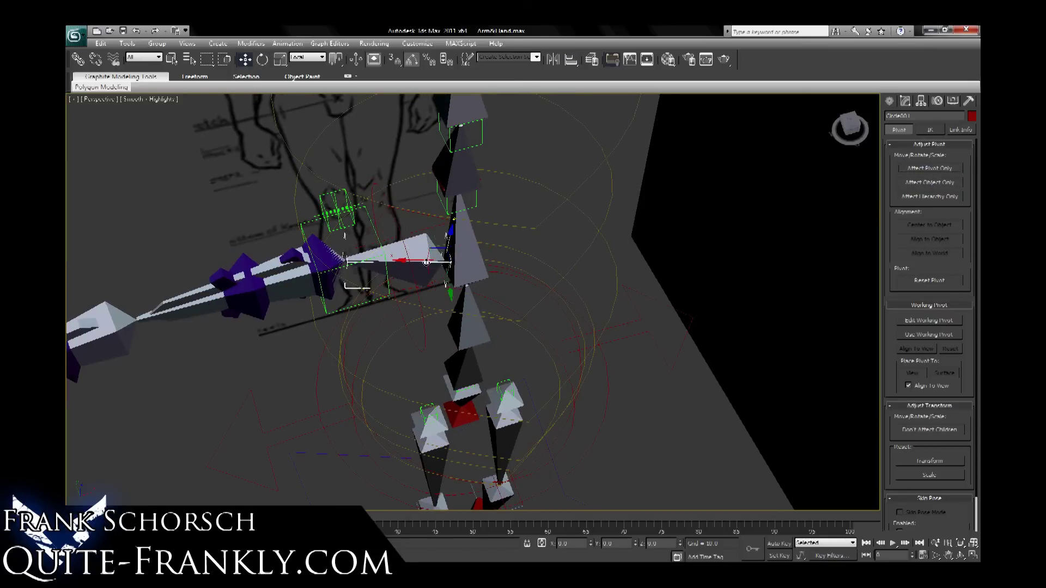
{"action": "left_click", "coordinate": [78, 58]}
{"action": "left_click_drag", "start_coordinate": [434, 259], "coordinate": [394, 218]}
{"action": "left_click", "coordinate": [394, 218]}
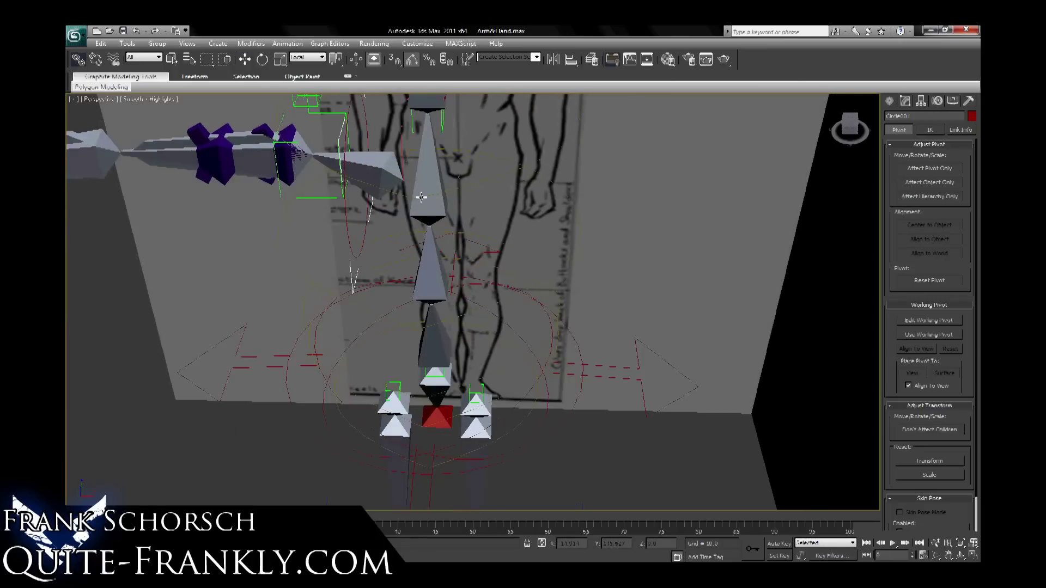